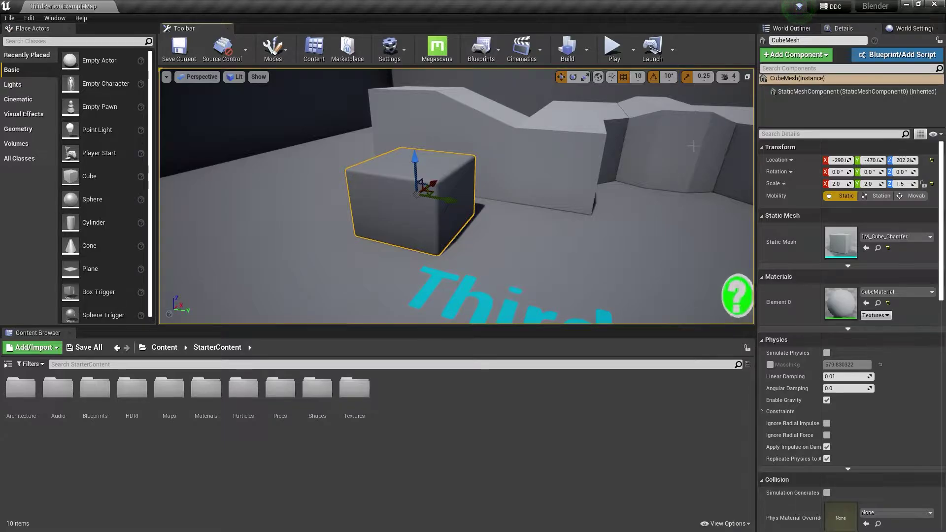
# Place a basic Cube in the level and move it along the Y axis to about -110.
pyautogui.moveTo(625, 172); pyautogui.dragTo(606, 173, button='right')
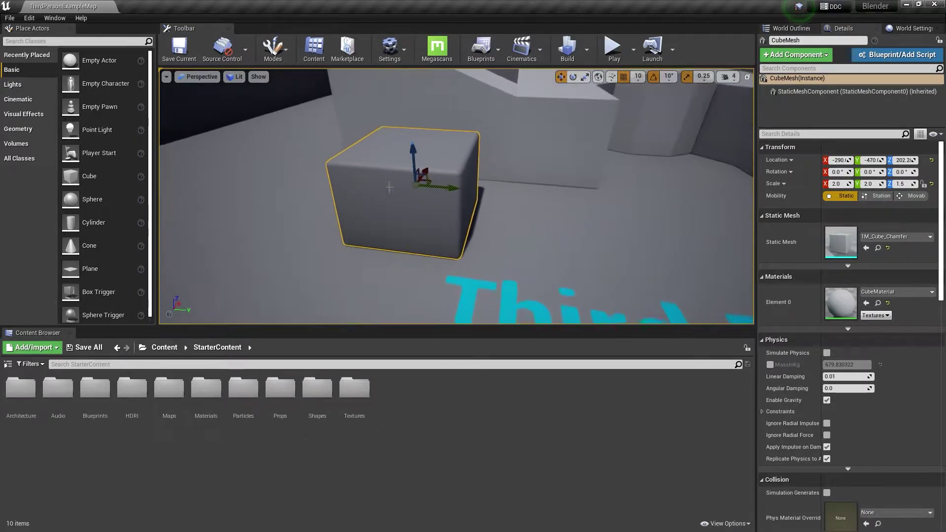
pyautogui.moveTo(79, 172); pyautogui.dragTo(670, 195)
pyautogui.press('f')
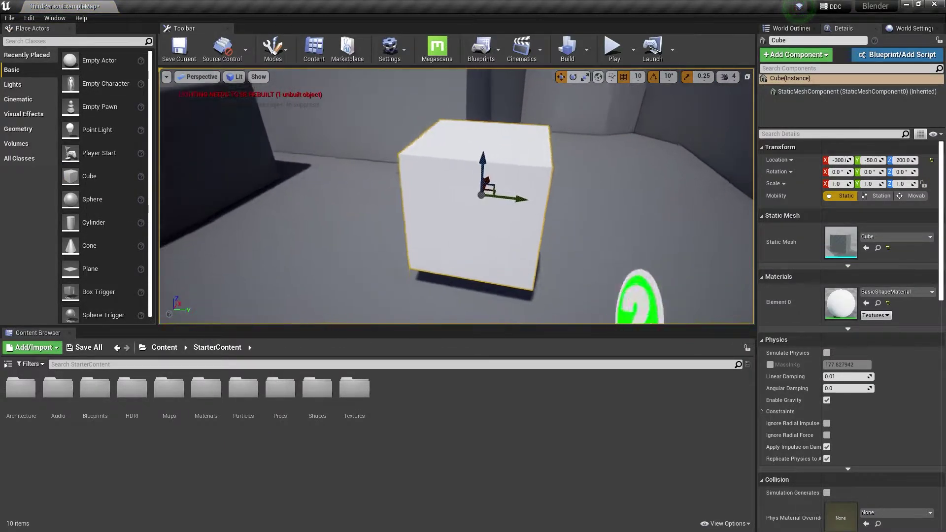
pyautogui.moveTo(506, 188); pyautogui.dragTo(409, 180)
pyautogui.press('f')
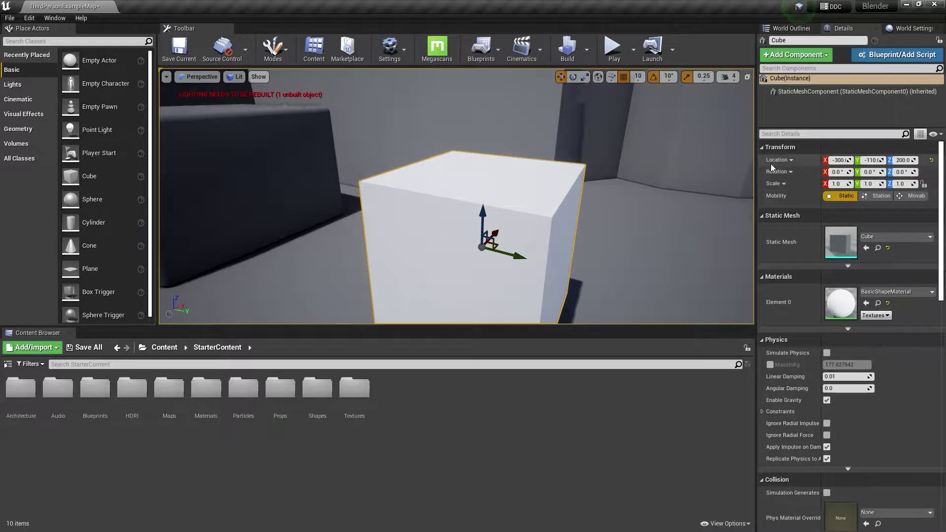
# Switch to Blender and start a new General file.
pyautogui.click(903, 4)
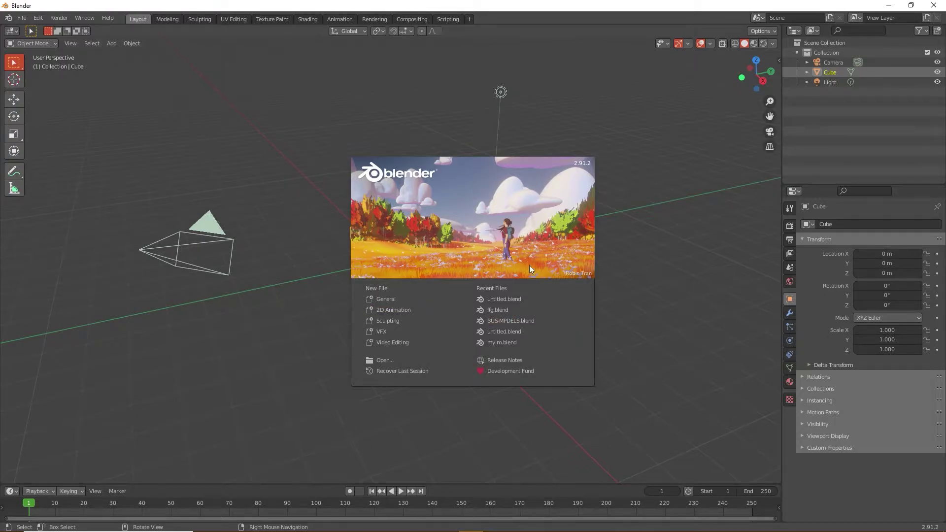
pyautogui.click(389, 301)
pyautogui.moveTo(389, 297); pyautogui.dragTo(492, 218, button='middle')
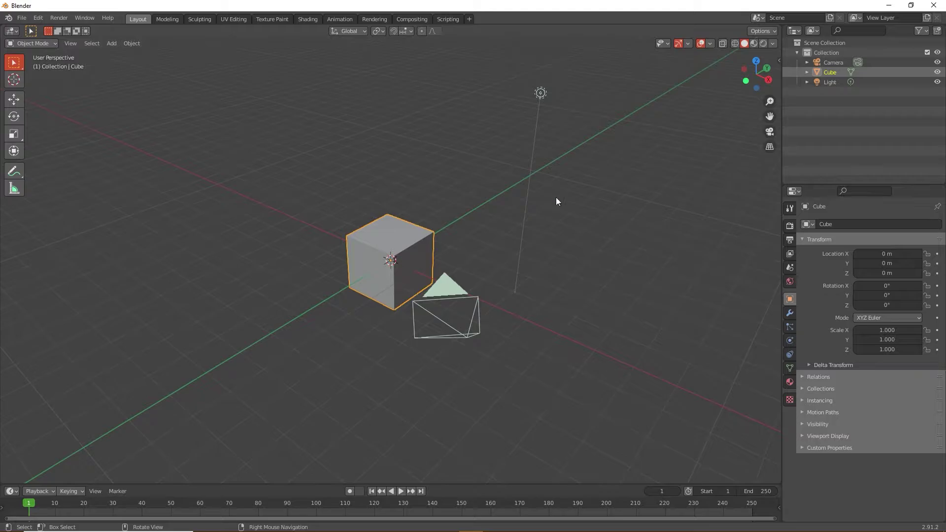
# Delete the default light and camera from the scene, keeping only the cube.
pyautogui.click(835, 64)
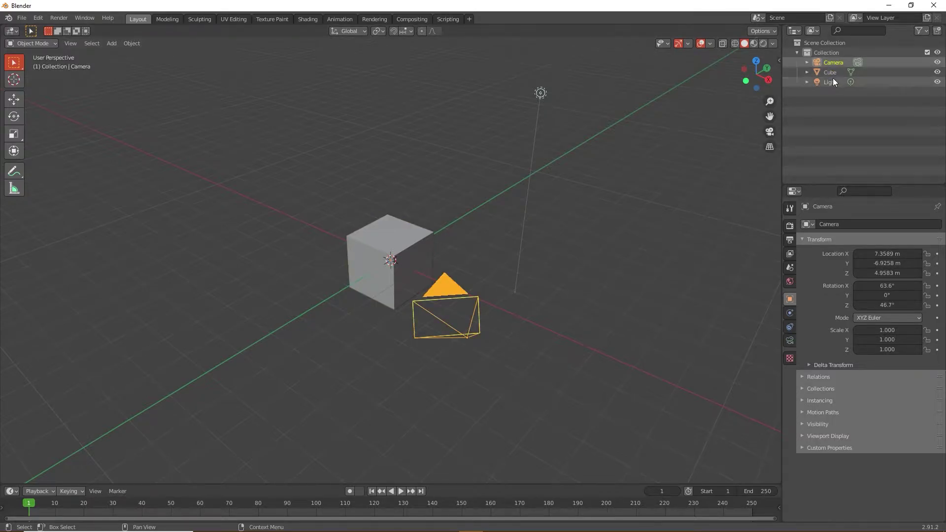
pyautogui.click(833, 81)
pyautogui.press('Delete')
pyautogui.click(832, 63)
pyautogui.press('Delete')
pyautogui.moveTo(550, 202); pyautogui.dragTo(473, 206, button='middle')
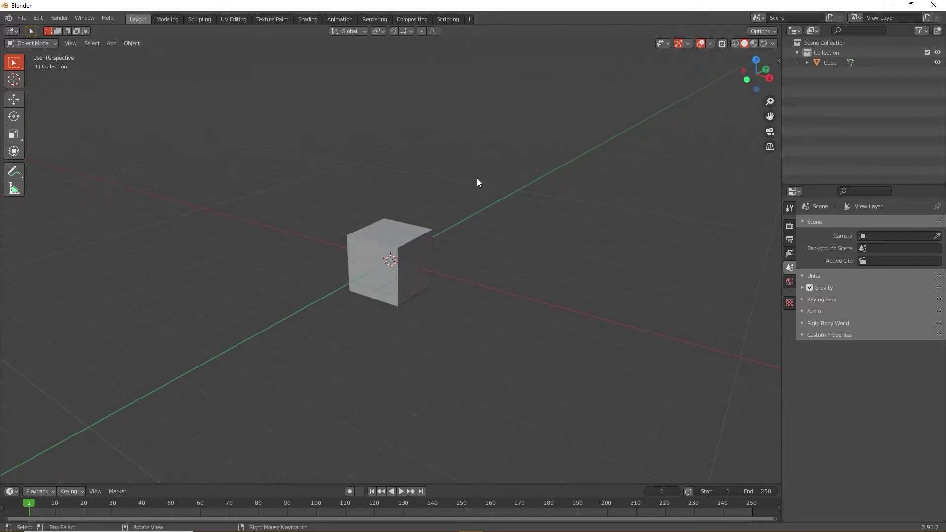
pyautogui.moveTo(481, 177); pyautogui.dragTo(458, 184, button='middle')
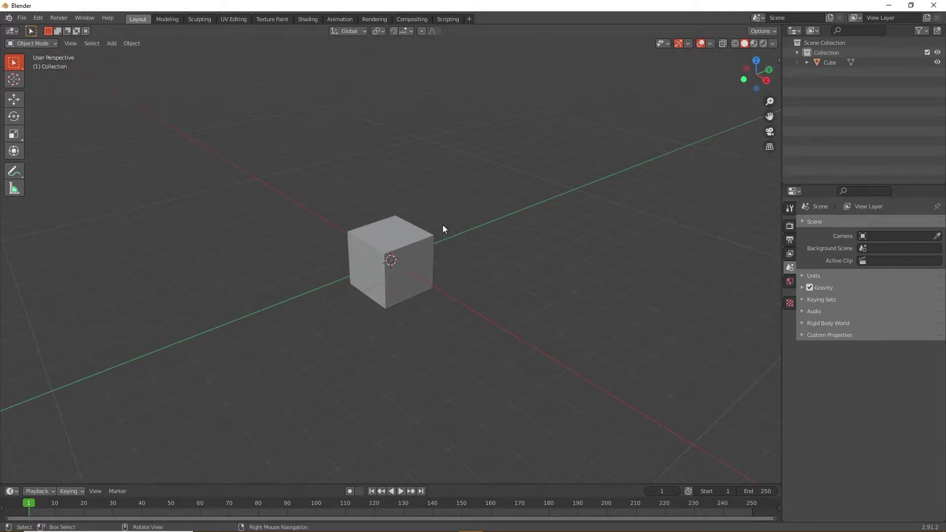
# Select the cube and activate the Move, Rotate and Scale tools in turn.
pyautogui.click(396, 242)
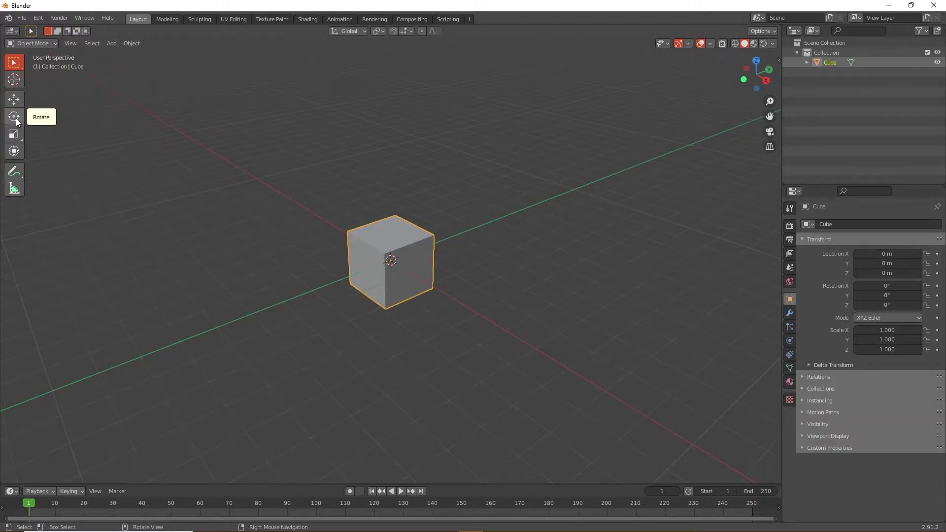
pyautogui.click(18, 101)
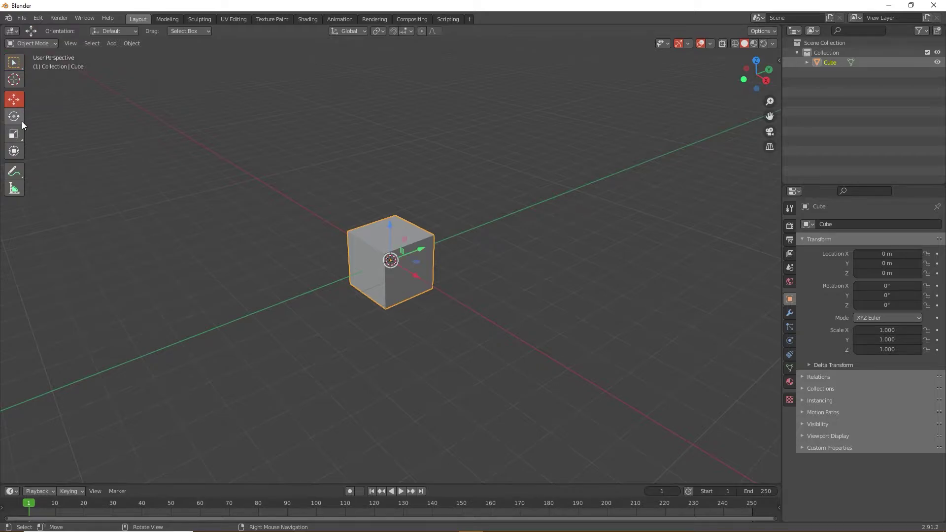
pyautogui.click(19, 118)
pyautogui.click(18, 136)
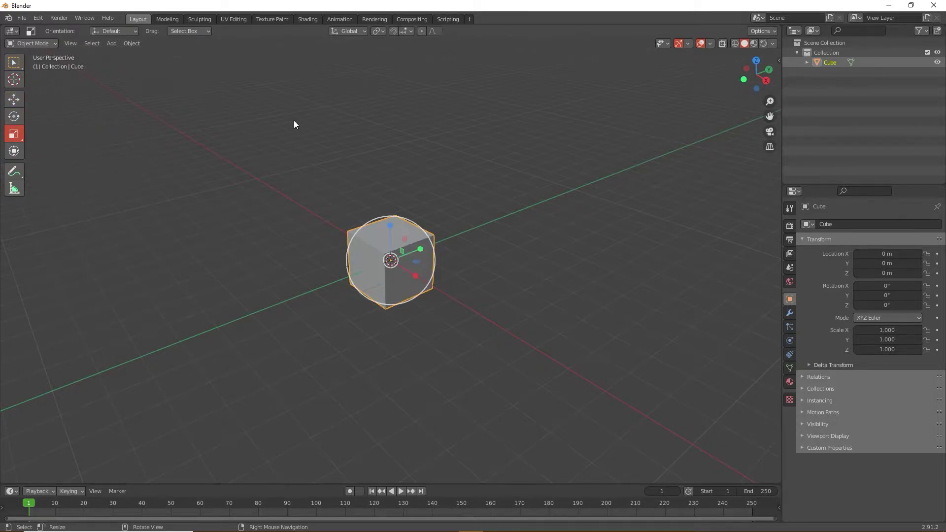
# Switch to Unreal Editor and activate the Rotate and then the Scale gizmo on the selected cube.
pyautogui.click(894, 5)
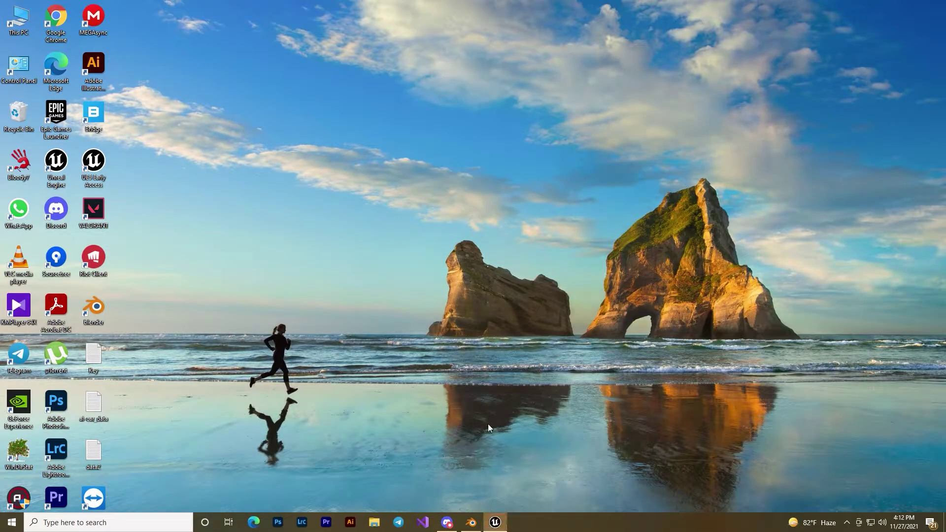
pyautogui.click(496, 523)
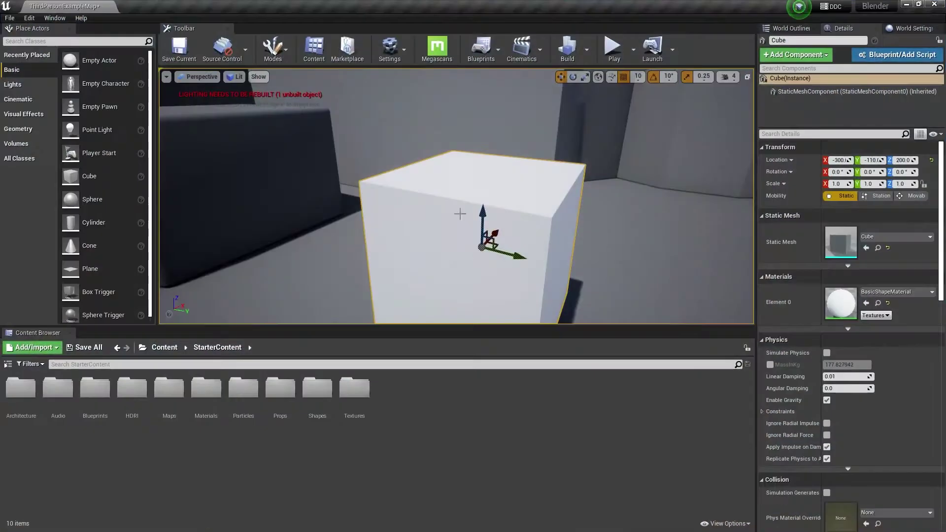
pyautogui.click(573, 77)
pyautogui.click(585, 77)
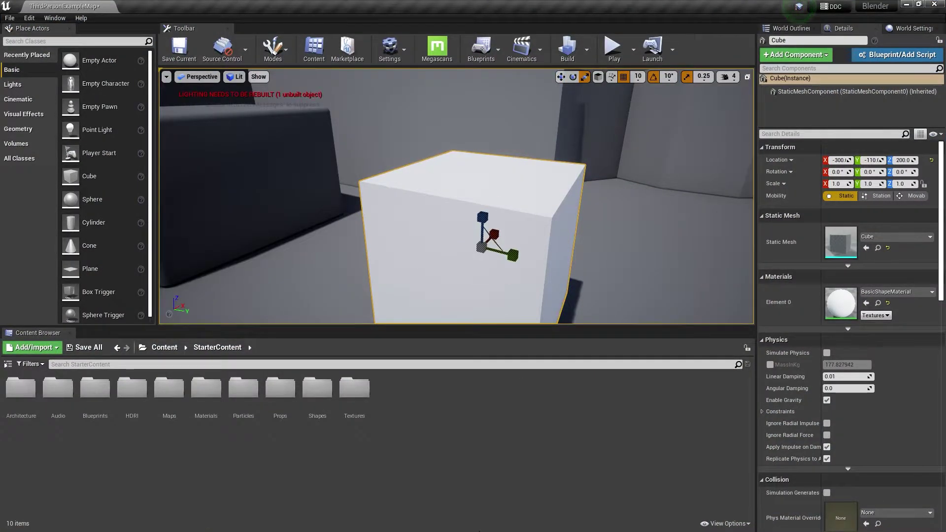
# Switch back to Blender and use the Transform tool to move the cube to about X -0.91 m, Y -0.23 m.
pyautogui.press('super')
pyautogui.click(471, 522)
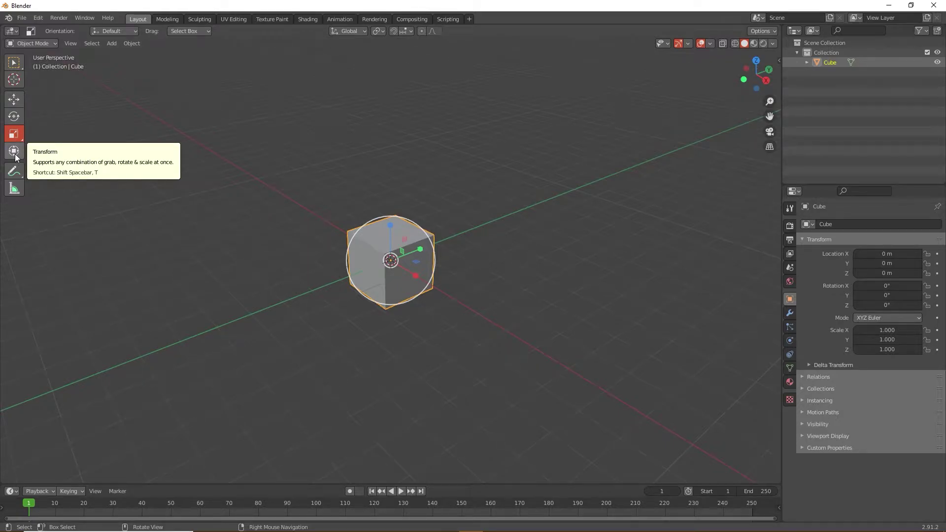
pyautogui.click(14, 153)
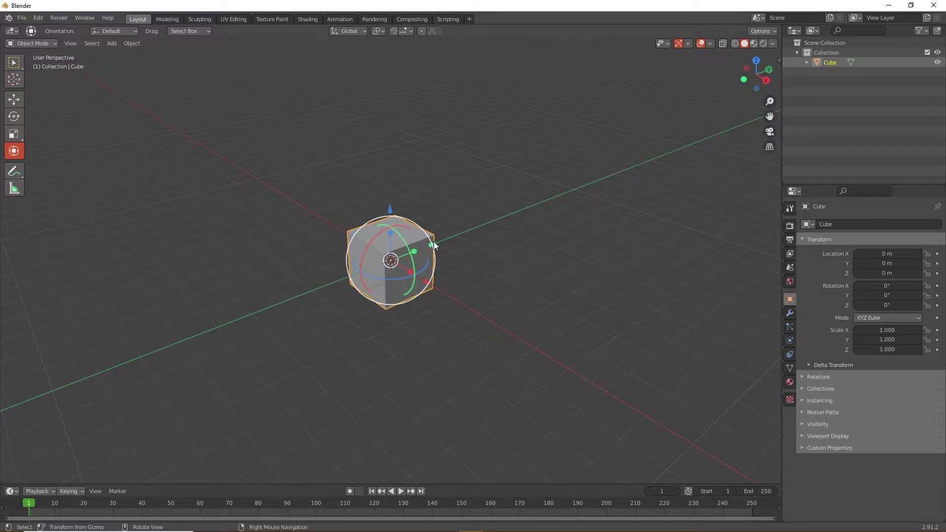
pyautogui.moveTo(434, 244)
pyautogui.mouseDown()
pyautogui.moveTo(449, 240)
pyautogui.moveTo(428, 249)
pyautogui.mouseUp()
pyautogui.hotkey('ctrl', 'z')
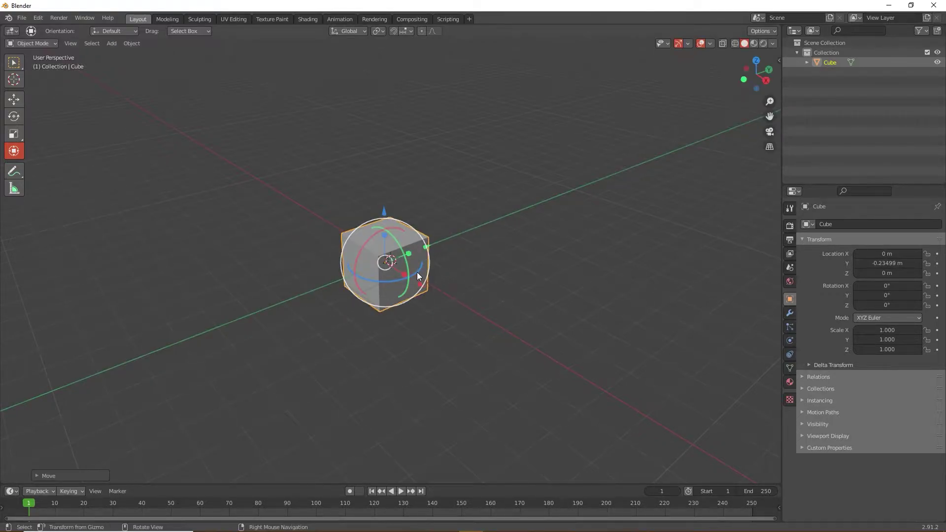
pyautogui.moveTo(421, 285)
pyautogui.mouseDown()
pyautogui.moveTo(474, 310)
pyautogui.moveTo(406, 275)
pyautogui.mouseUp()
# With the Transform gizmo, raise the cube to about Z 1.14 m, rotate and scale it freehand, and shift it to about Y -0.82 m.
pyautogui.moveTo(368, 199); pyautogui.dragTo(385, 166)
pyautogui.moveTo(348, 201); pyautogui.dragTo(382, 230)
pyautogui.moveTo(365, 187); pyautogui.dragTo(329, 213)
pyautogui.moveTo(411, 209)
pyautogui.mouseDown()
pyautogui.moveTo(426, 206)
pyautogui.moveTo(396, 214)
pyautogui.mouseUp()
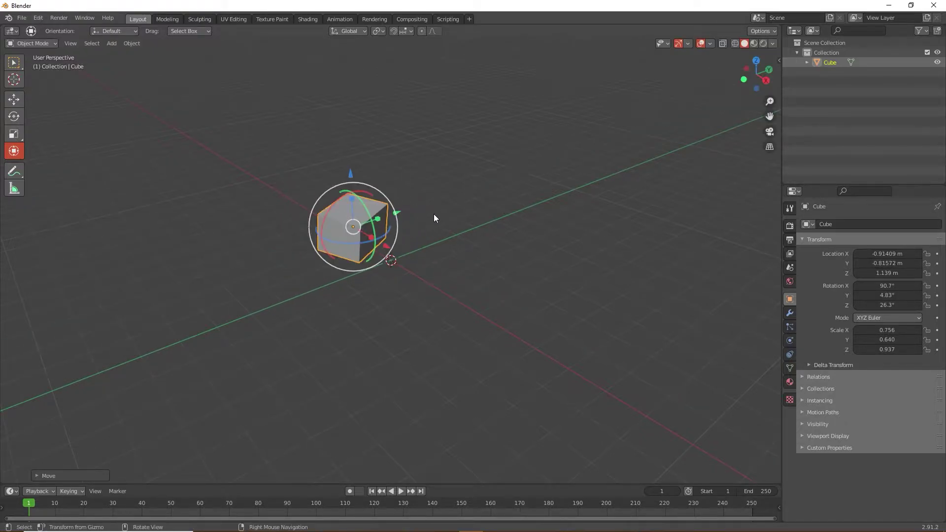
# Undo the cube's last Y shift, scaling, rotations and raise along Z.
pyautogui.hotkey('ctrl', 'z')
pyautogui.hotkey('ctrl', 'z')
pyautogui.hotkey('ctrl', 'z')
pyautogui.hotkey('ctrl', 'z')
pyautogui.hotkey('ctrl', 'z')
pyautogui.hotkey('ctrl', 'z')
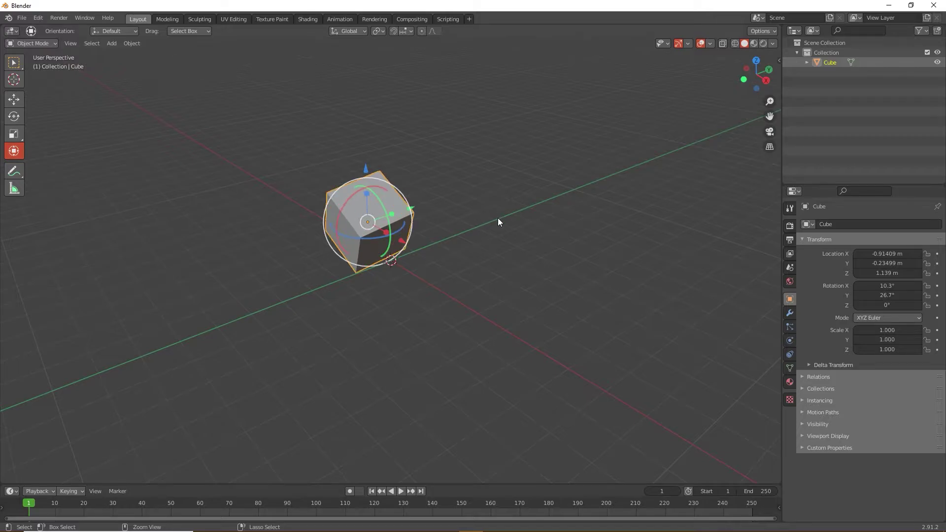
pyautogui.hotkey('ctrl', 'z')
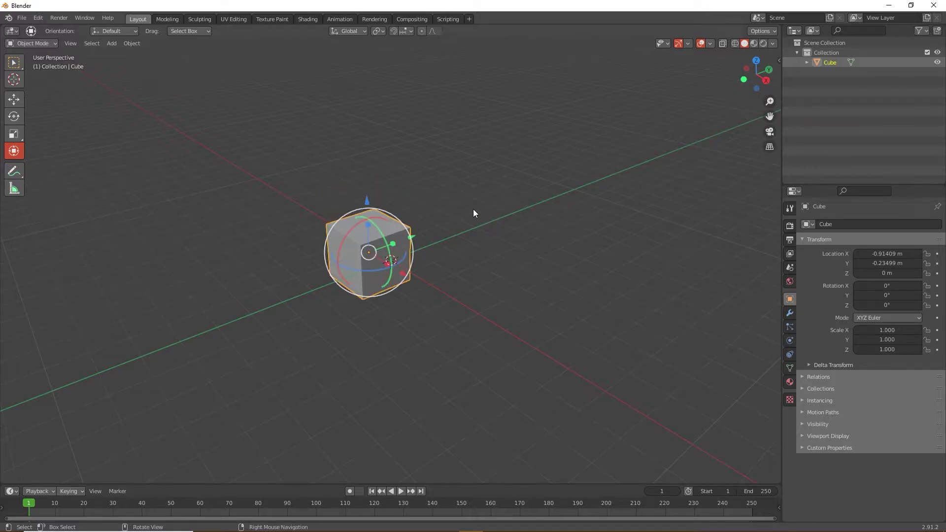
pyautogui.hotkey('ctrl', 'z')
# Reselect the cube in the viewport.
pyautogui.moveTo(447, 212); pyautogui.dragTo(425, 214, button='middle')
pyautogui.scroll(3, 425, 214)
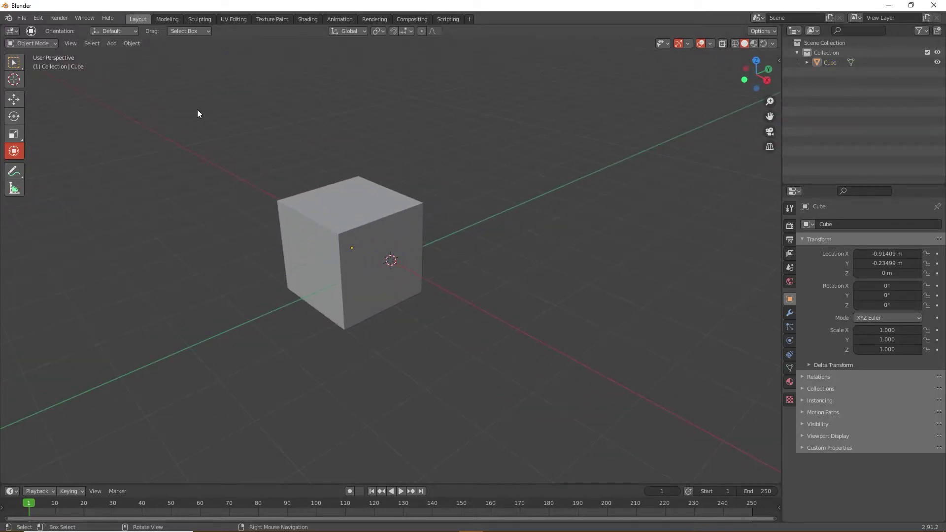
pyautogui.scroll(2, 195, 147)
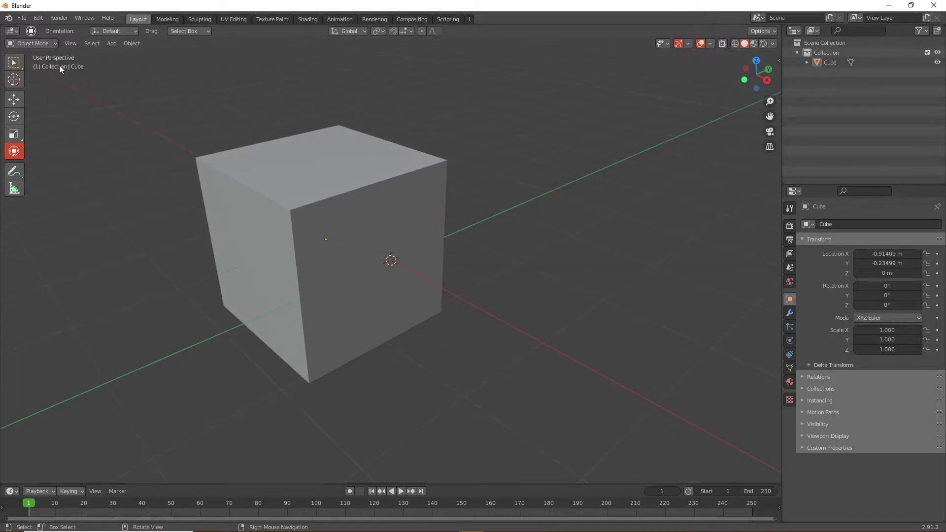
pyautogui.click(352, 191)
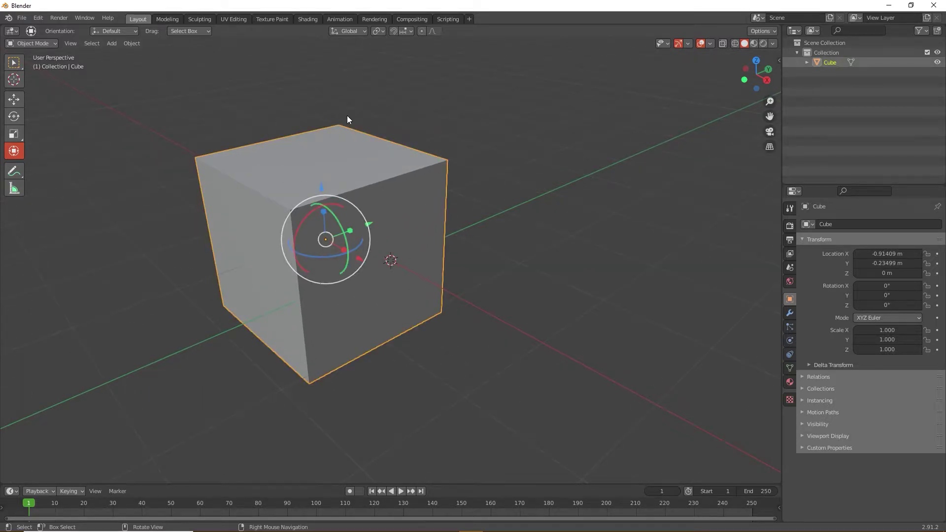
# Switch the cube into Edit Mode and return it to Object Mode.
pyautogui.click(41, 44)
pyautogui.click(32, 65)
pyautogui.click(43, 44)
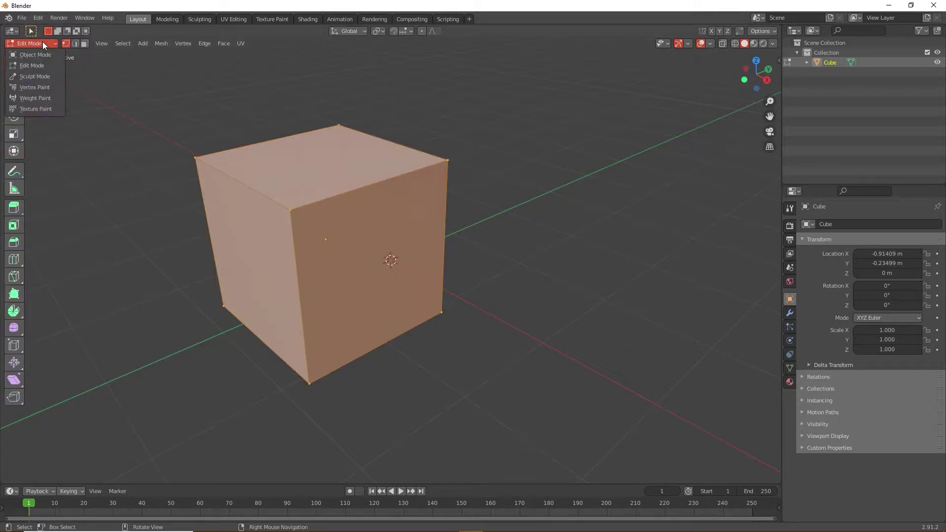
pyautogui.click(32, 51)
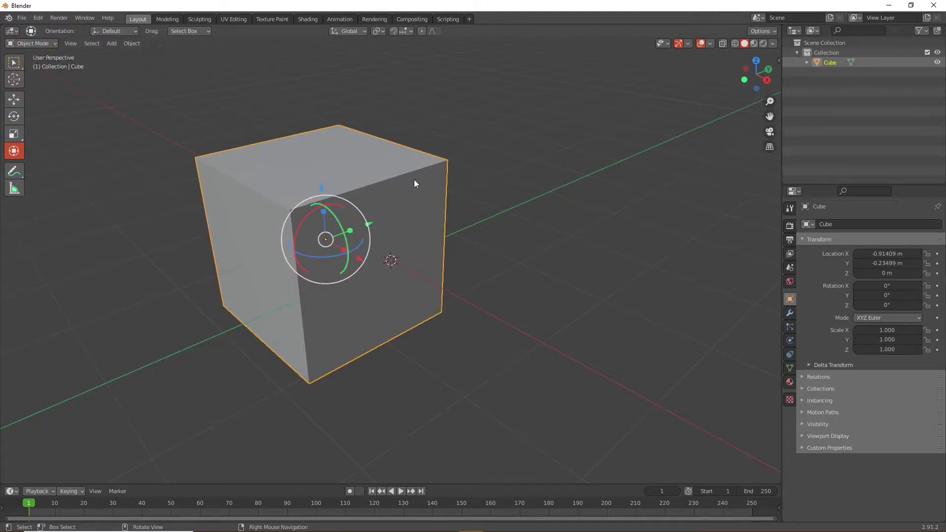
# Set up an FBX export to the Videos folder with the file name Box.fbx.
pyautogui.click(22, 18)
pyautogui.moveTo(55, 162)
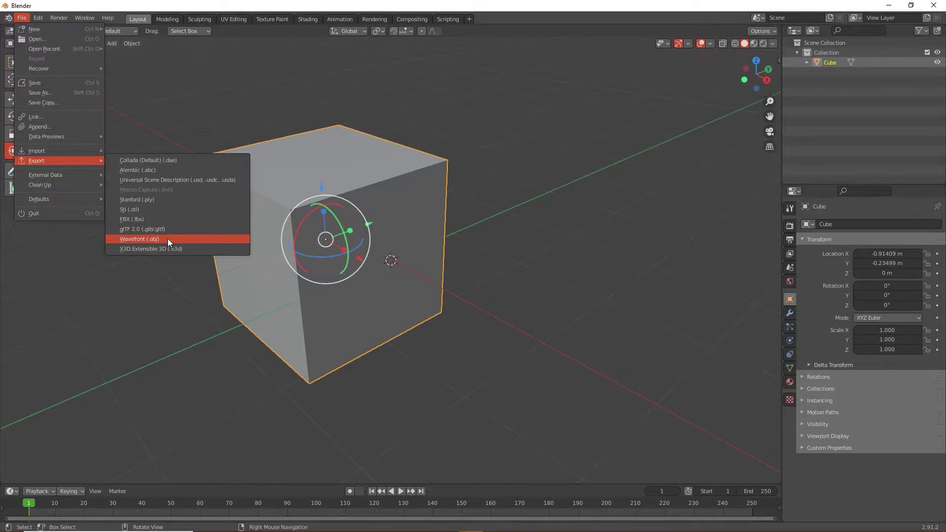
pyautogui.click(149, 219)
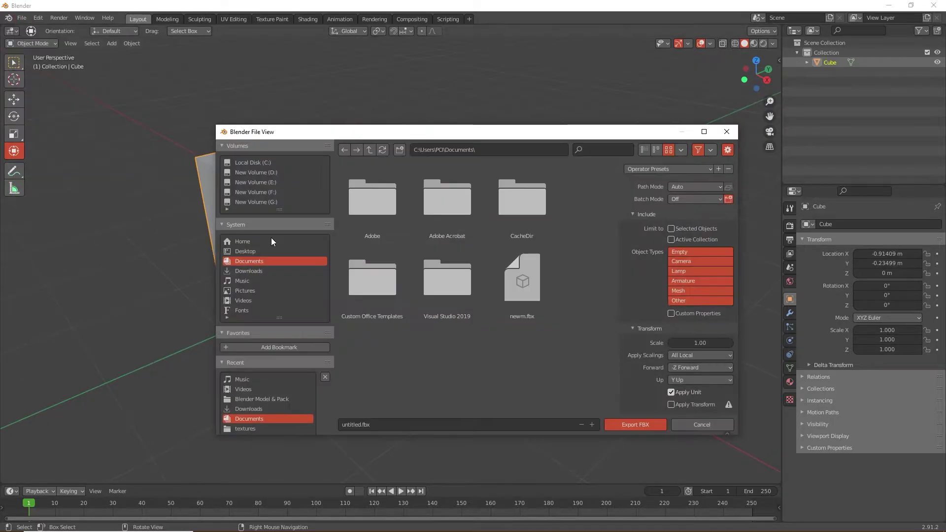
pyautogui.click(251, 271)
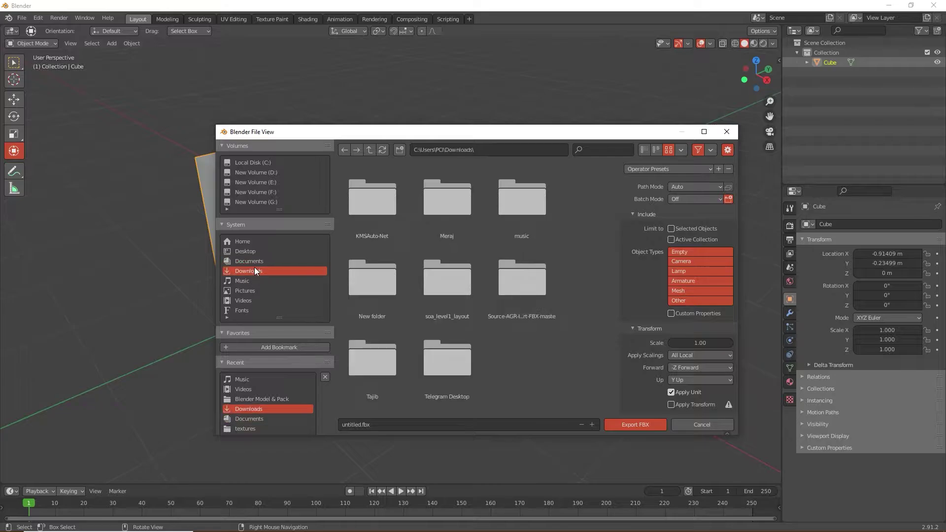
pyautogui.click(245, 298)
pyautogui.click(370, 425)
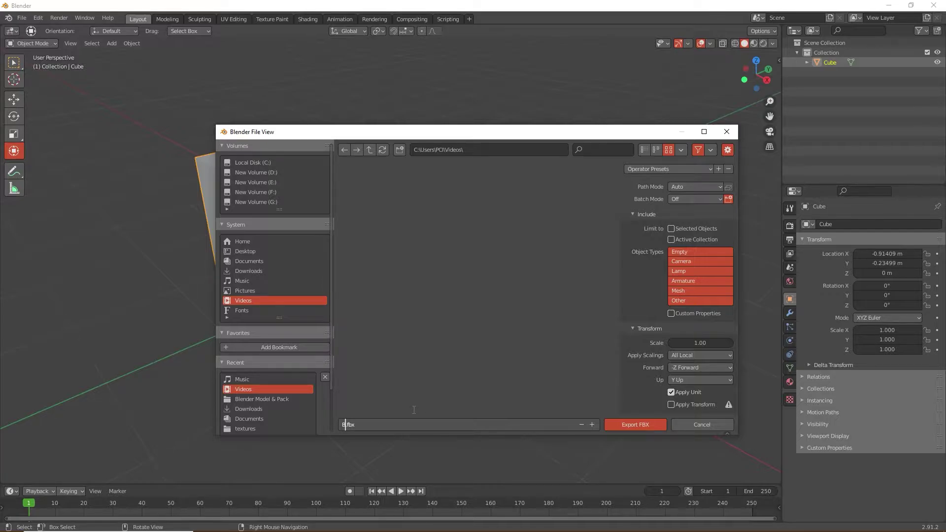
pyautogui.click(649, 273)
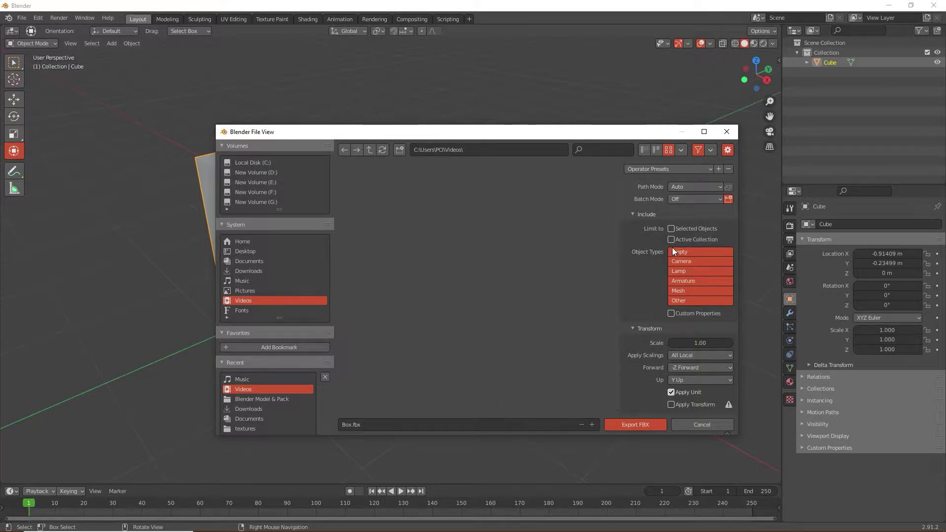
# Limit the FBX export to selected objects and set the geometry smoothing to Face.
pyautogui.click(672, 228)
pyautogui.scroll(-2, 635, 257)
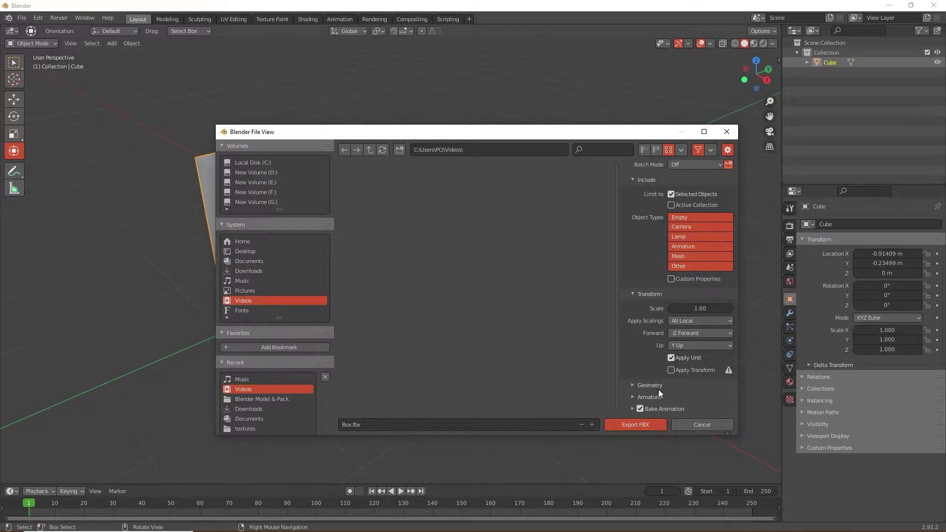
pyautogui.click(633, 384)
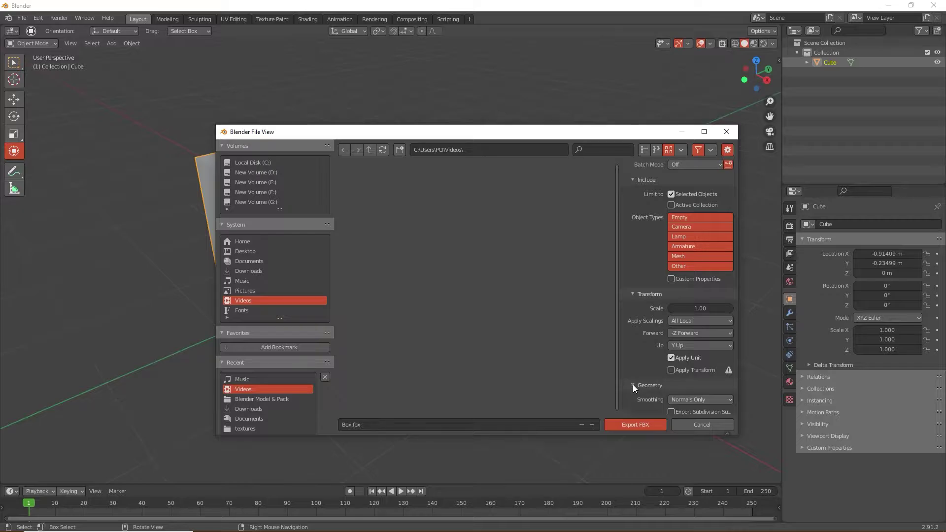
pyautogui.scroll(-4, 676, 395)
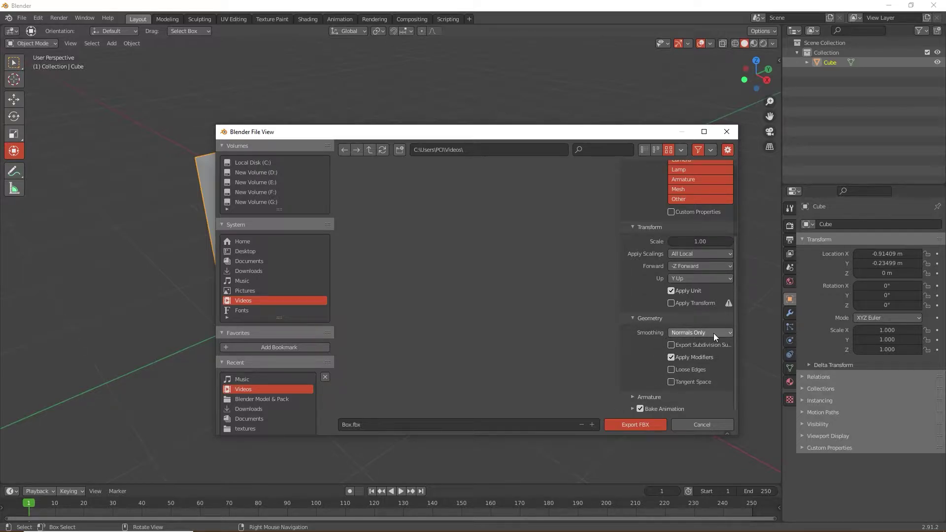
pyautogui.click(696, 332)
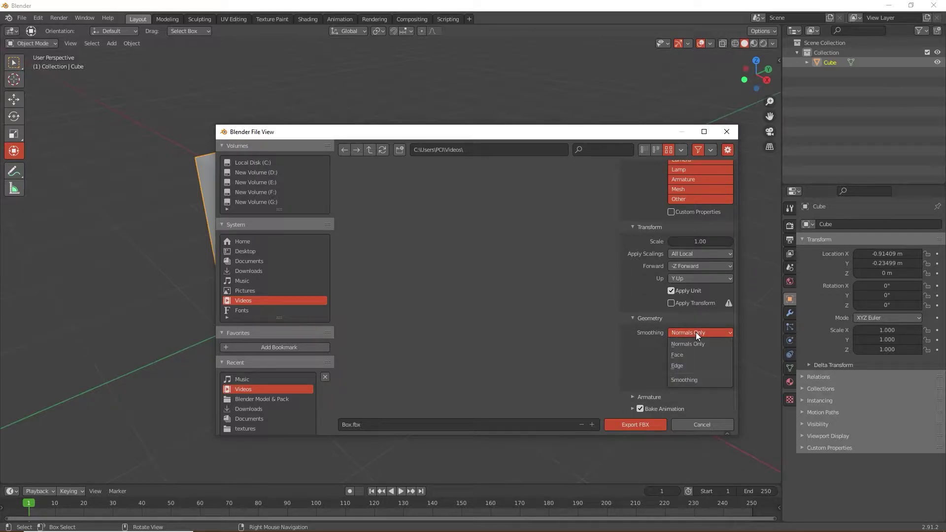
pyautogui.click(683, 355)
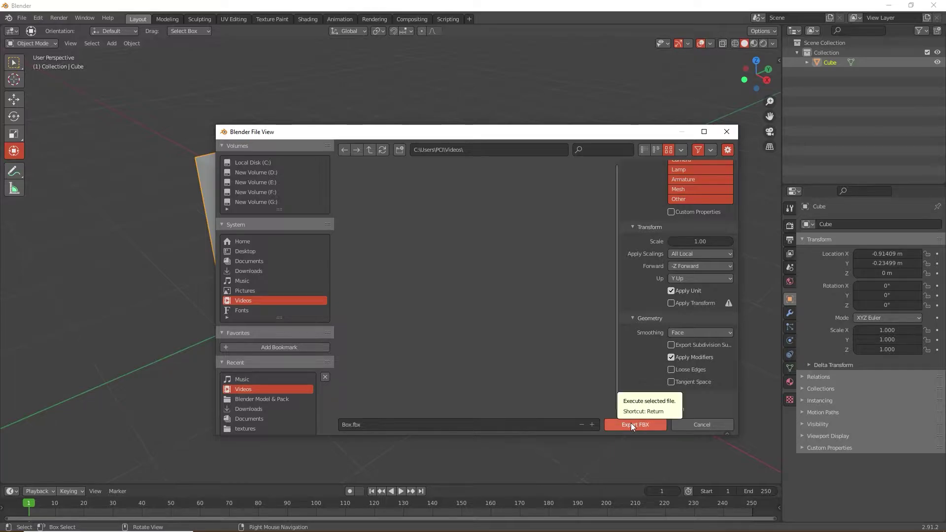
# Show the Armature export options and export the selected cube as Box.fbx.
pyautogui.click(641, 409)
pyautogui.click(641, 409)
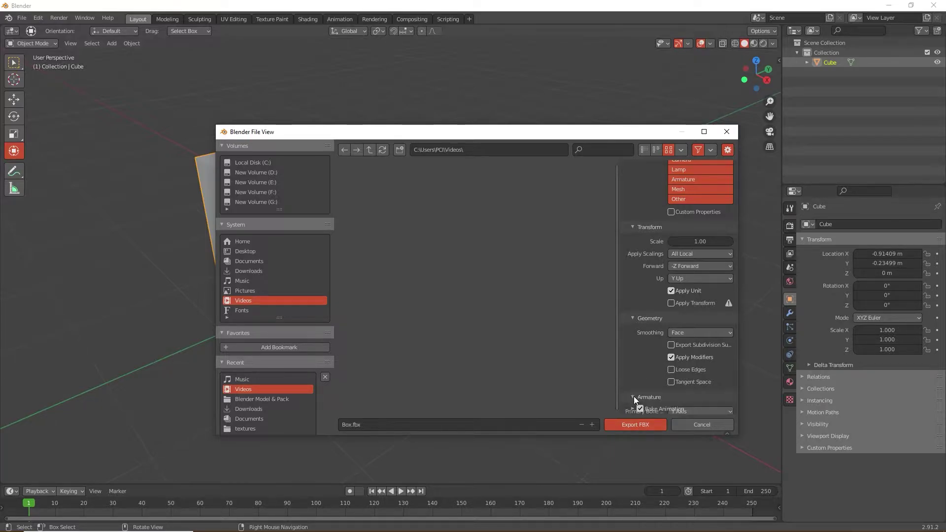
pyautogui.scroll(-3, 651, 394)
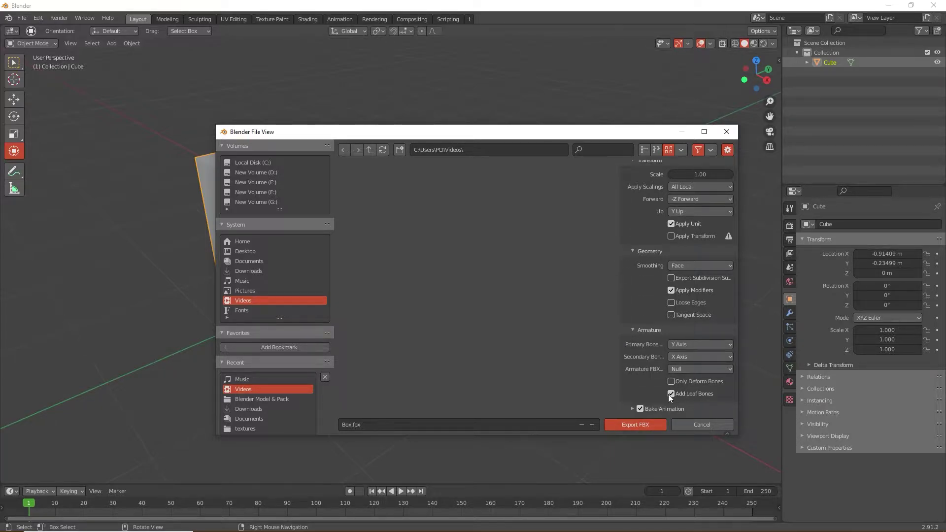
pyautogui.click(615, 422)
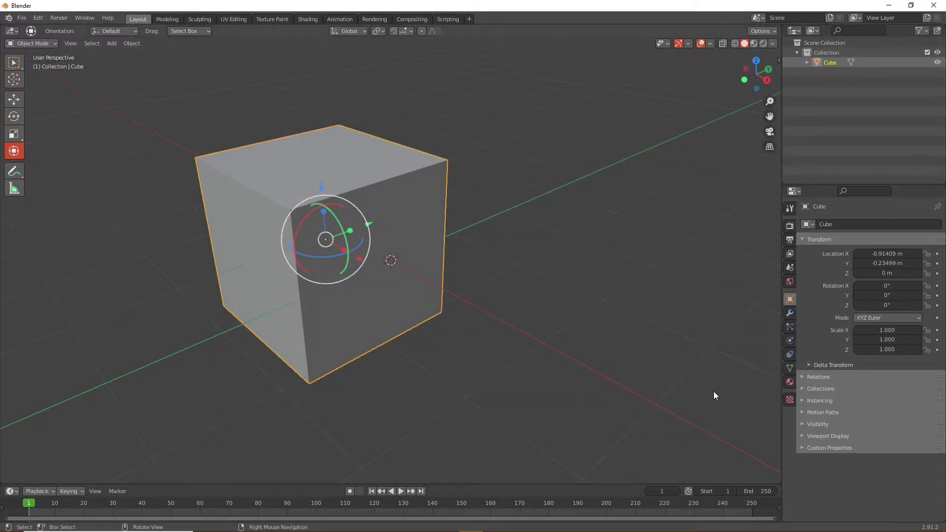
# Switch to Unreal Engine and create a folder named Box inside StarterContent.
pyautogui.click(889, 5)
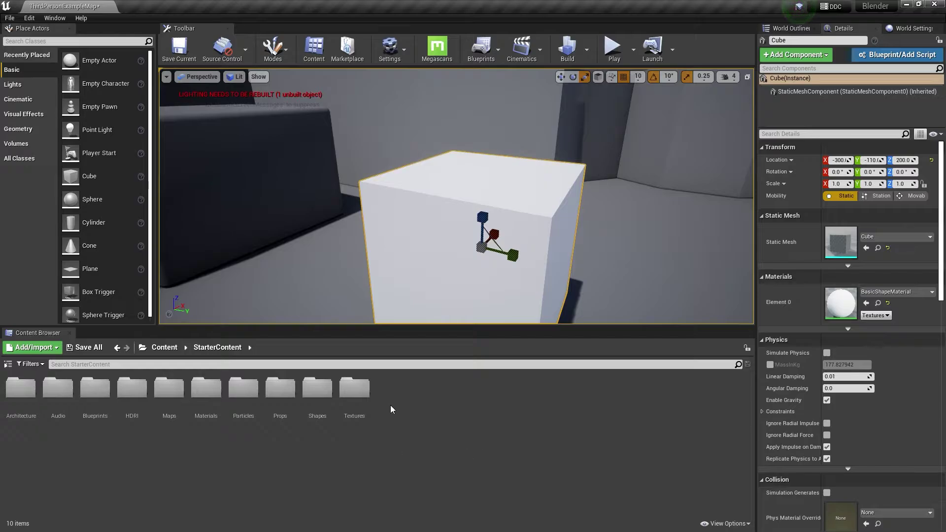
pyautogui.rightClick(404, 394)
pyautogui.click(443, 94)
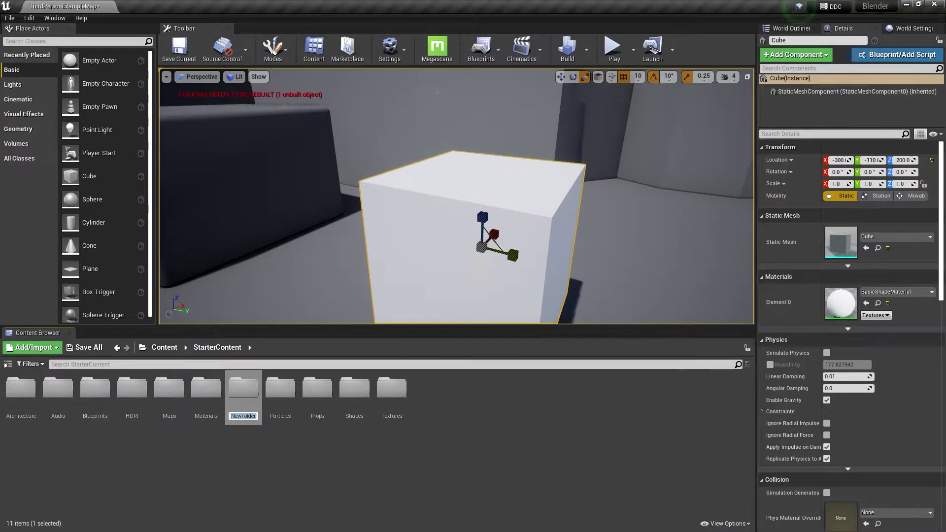
pyautogui.press('BackSpace')
pyautogui.write('Box')
pyautogui.press('Return')
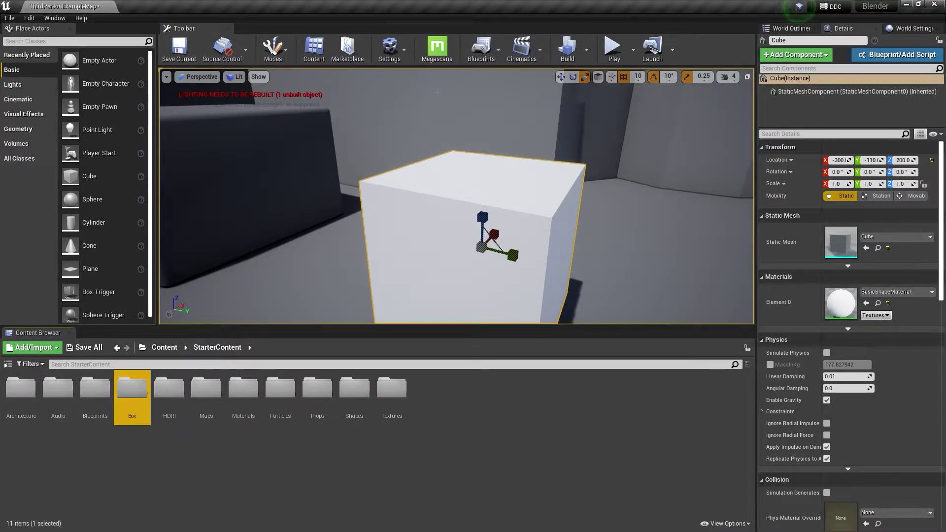
# Import Box.fbx from the Videos folder into the new Box folder with the default FBX import options.
pyautogui.doubleClick(244, 389)
pyautogui.rightClick(178, 394)
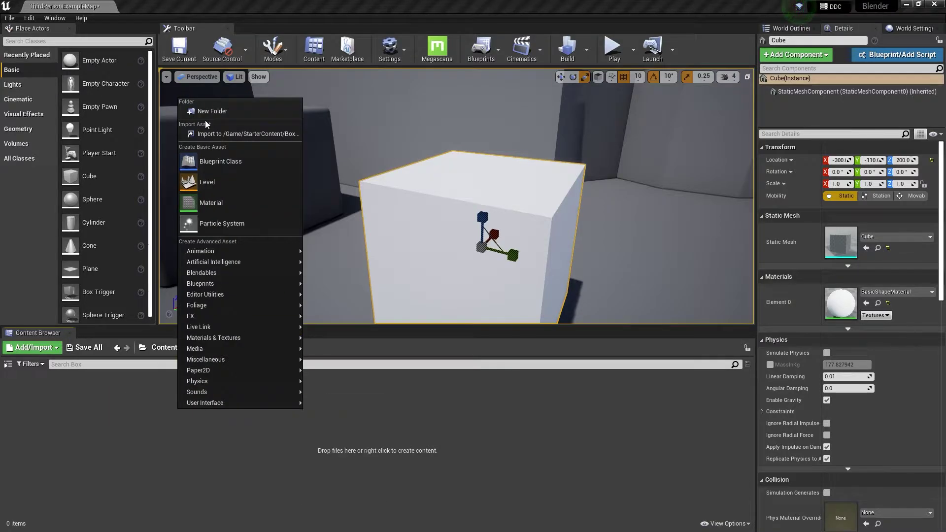
pyautogui.click(209, 133)
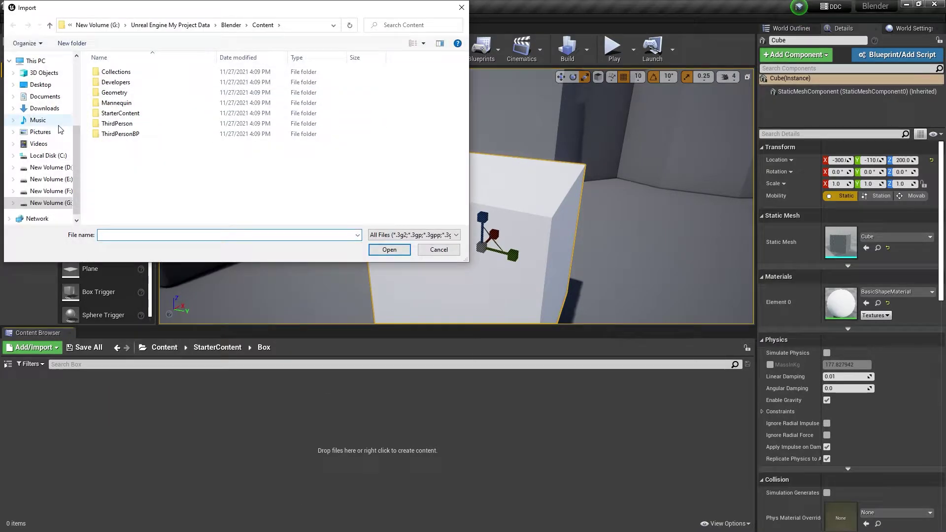
pyautogui.click(38, 144)
pyautogui.click(133, 91)
pyautogui.click(374, 248)
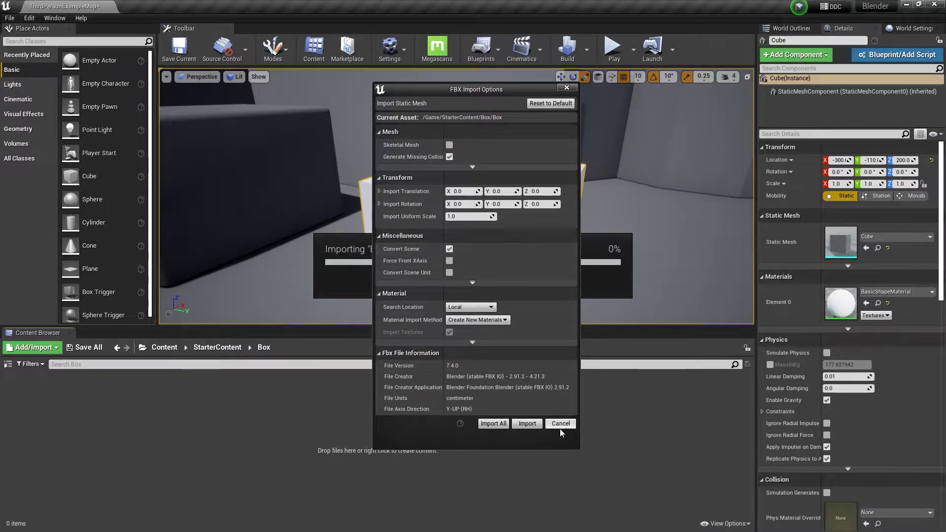
pyautogui.click(536, 425)
# Save all unsaved content, including the Box mesh, its material and the ThirdPersonExampleMap level.
pyautogui.press('s')
pyautogui.moveTo(233, 136)
pyautogui.mouseDown(button='right')
pyautogui.moveTo(249, 129)
pyautogui.moveTo(220, 133)
pyautogui.moveTo(222, 147)
pyautogui.mouseUp(button='right')
pyautogui.press('w')
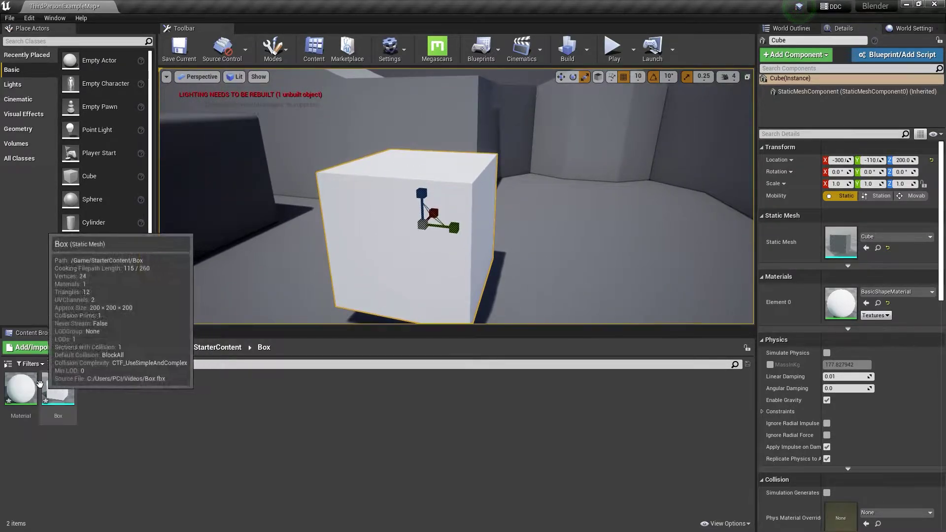
pyautogui.click(98, 348)
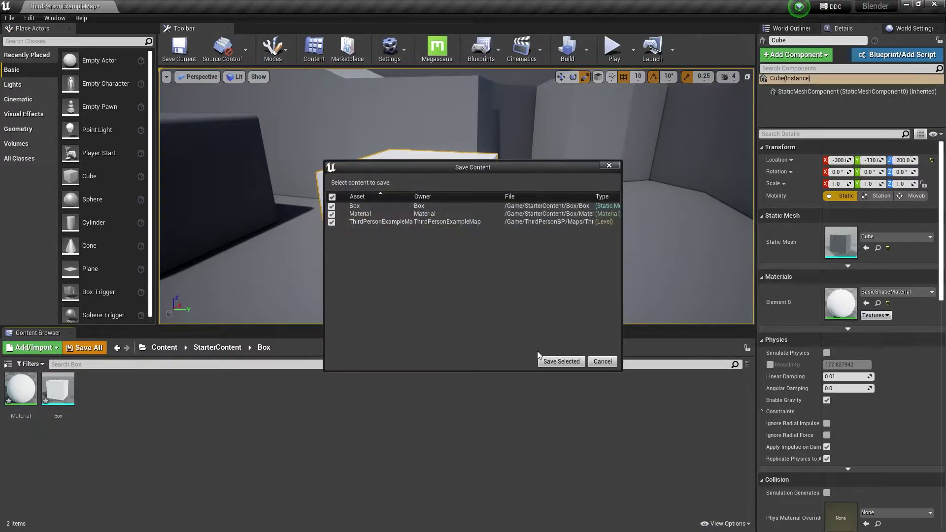
pyautogui.click(557, 360)
# Place the imported Box mesh in the level beside the existing cube, at about X -160, Y 30, Z 240.
pyautogui.press('s')
pyautogui.moveTo(404, 73); pyautogui.dragTo(405, 73, button='right')
pyautogui.press('w')
pyautogui.moveTo(63, 393); pyautogui.dragTo(494, 121)
pyautogui.moveTo(416, 194); pyautogui.dragTo(416, 195, button='right')
pyautogui.press('a')
pyautogui.click(416, 194)
pyautogui.click(512, 195)
pyautogui.moveTo(513, 195); pyautogui.dragTo(513, 194, button='right')
pyautogui.press('super')
pyautogui.click(471, 523)
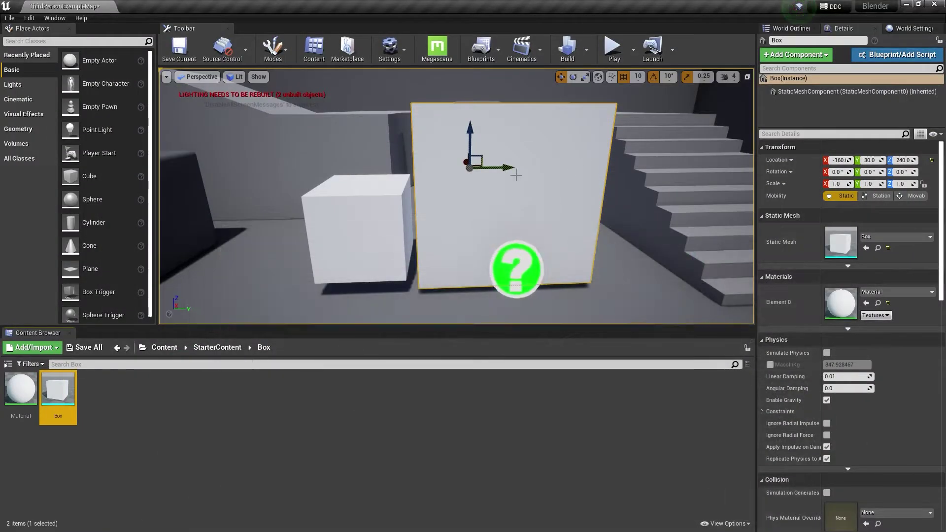
# Select the placed Box and set its scale uniformly to 0.5 on all three axes.
pyautogui.click(494, 286)
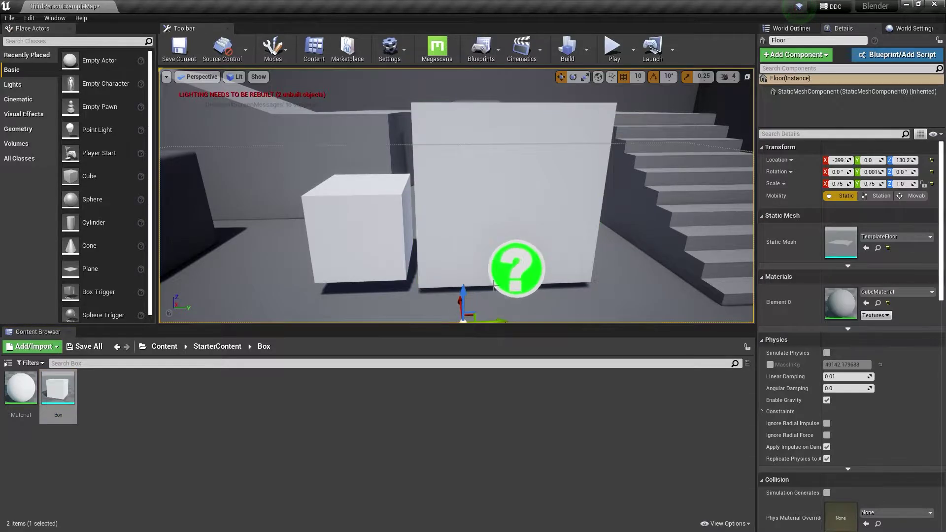
pyautogui.click(452, 198)
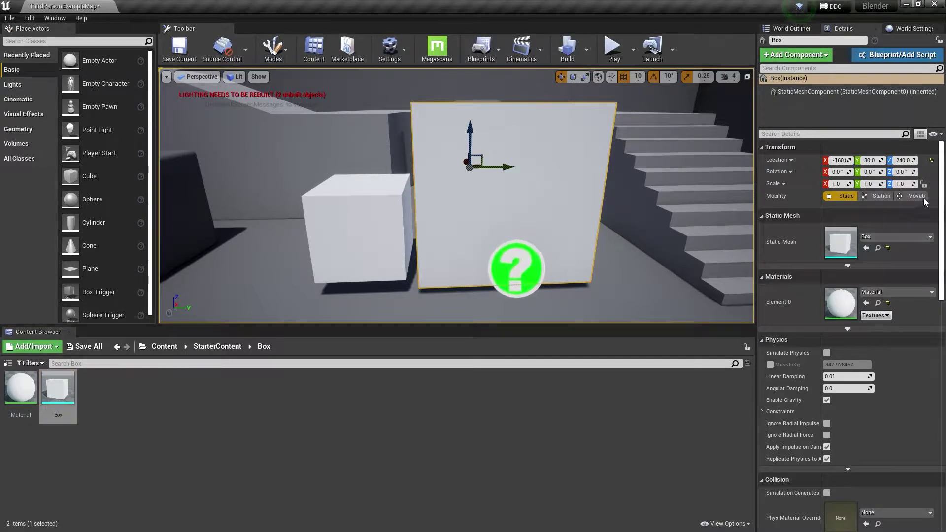
pyautogui.click(836, 183)
pyautogui.write('0.')
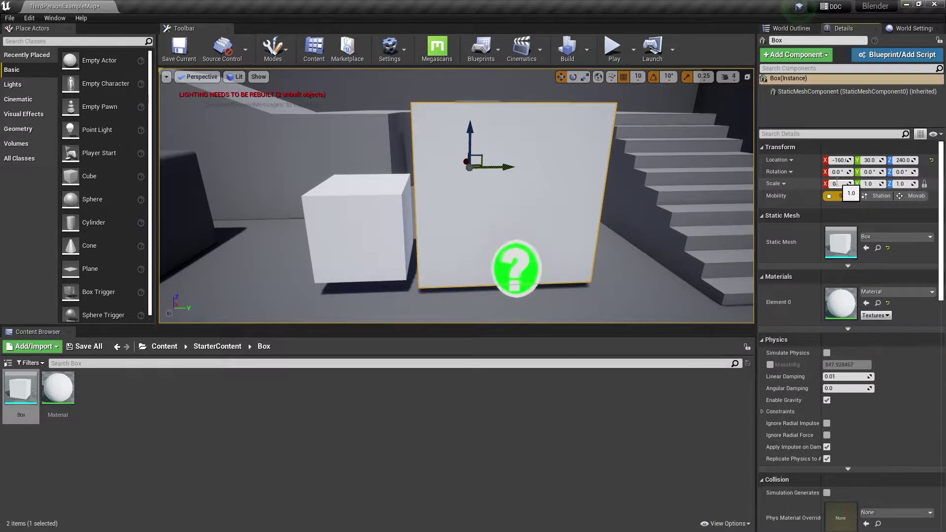
pyautogui.write('5')
pyautogui.press('Return')
# Move the Box down next to the existing cube, to about X -260, Y -20, Z 200.
pyautogui.moveTo(575, 174)
pyautogui.mouseDown(button='right')
pyautogui.moveTo(498, 177)
pyautogui.moveTo(575, 174)
pyautogui.mouseUp(button='right')
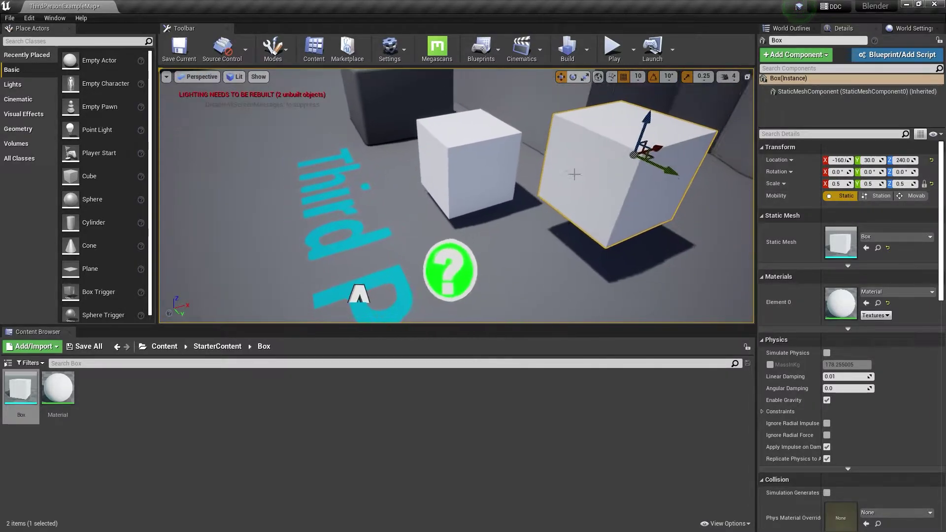
pyautogui.moveTo(658, 148); pyautogui.dragTo(597, 154)
pyautogui.moveTo(598, 154); pyautogui.dragTo(573, 154, button='right')
pyautogui.moveTo(544, 156); pyautogui.dragTo(545, 184)
pyautogui.moveTo(547, 182); pyautogui.dragTo(572, 178, button='right')
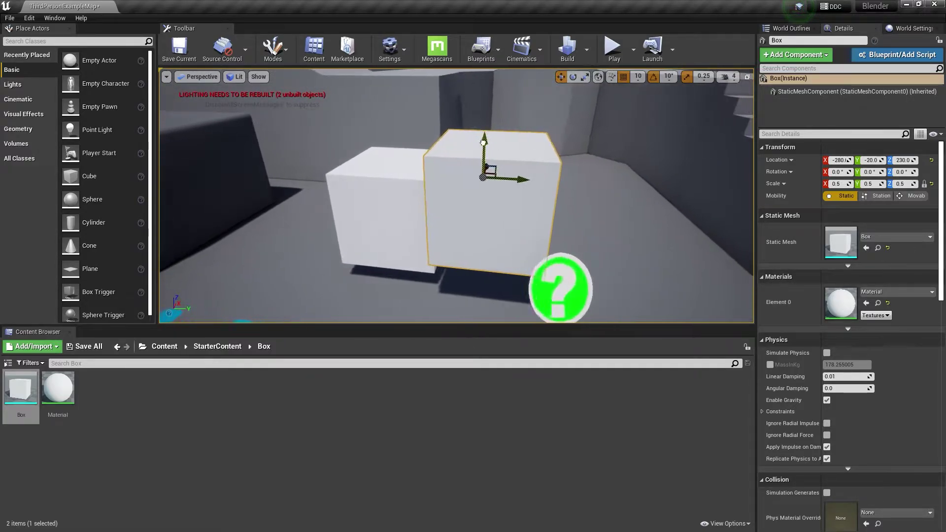
pyautogui.moveTo(483, 142); pyautogui.dragTo(485, 160)
pyautogui.moveTo(485, 160); pyautogui.dragTo(423, 165, button='right')
pyautogui.moveTo(507, 203); pyautogui.dragTo(525, 201)
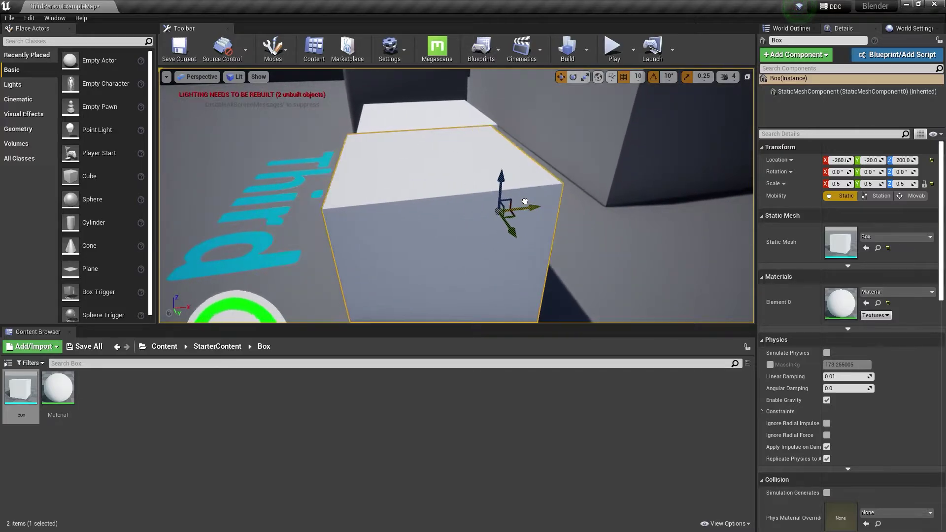
# Shift the Box to X -270 to line it up with the cube, and slide it along Y to -10.
pyautogui.click(547, 128)
pyautogui.moveTo(547, 128); pyautogui.dragTo(608, 163, button='right')
pyautogui.click(444, 135)
pyautogui.moveTo(444, 134); pyautogui.dragTo(374, 126, button='right')
pyautogui.click(525, 170)
pyautogui.moveTo(524, 170); pyautogui.dragTo(458, 183, button='right')
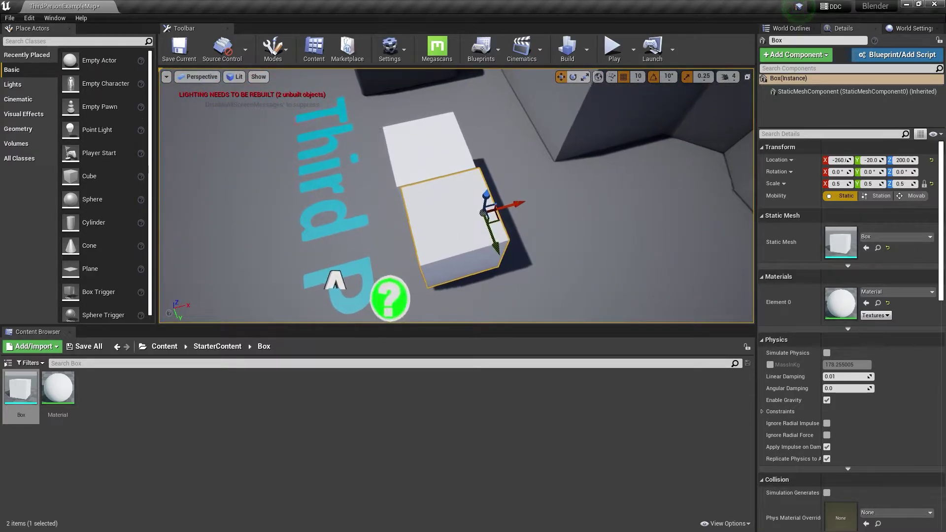
pyautogui.moveTo(522, 199); pyautogui.dragTo(497, 206, button='right')
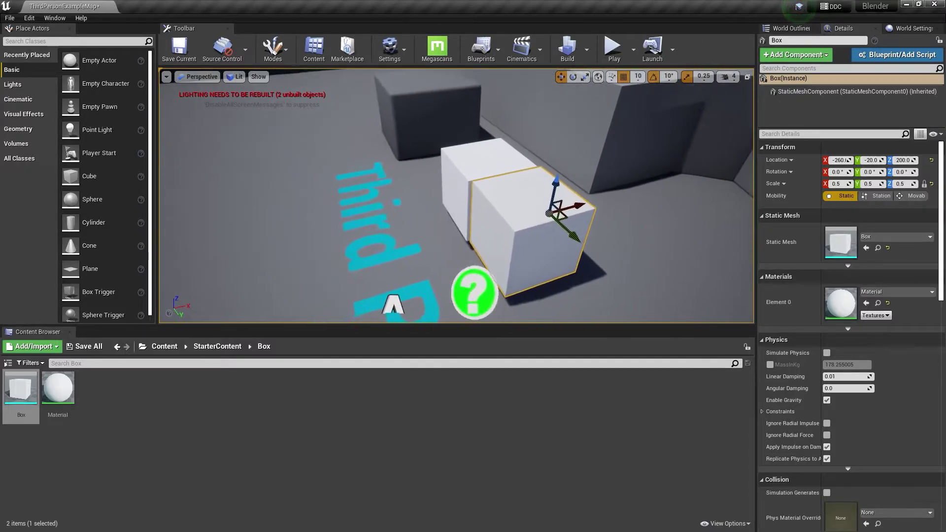
pyautogui.moveTo(489, 163); pyautogui.dragTo(495, 187, button='right')
pyautogui.click(495, 188)
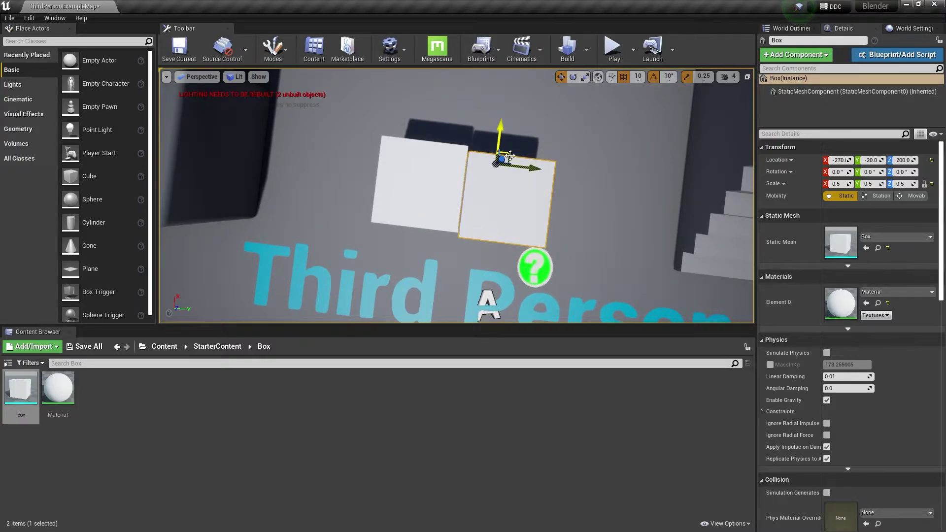
pyautogui.moveTo(501, 156); pyautogui.dragTo(475, 176, button='right')
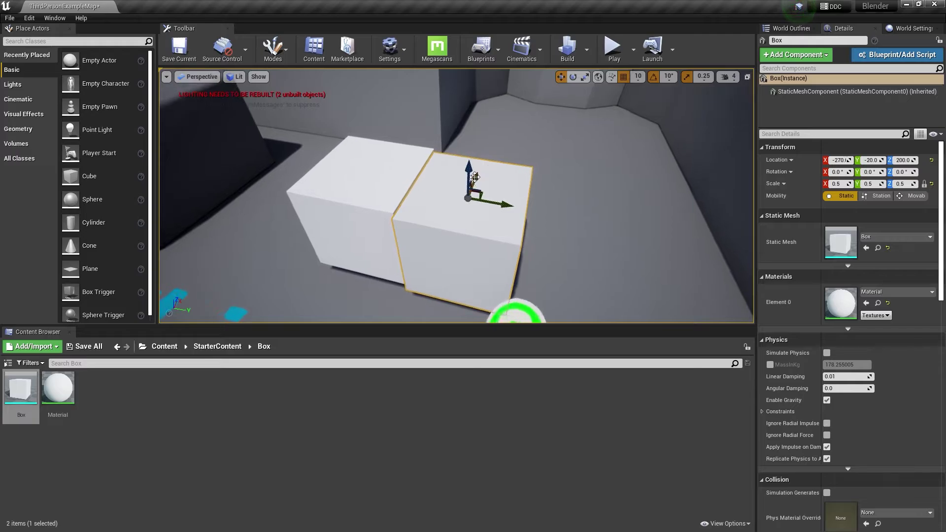
pyautogui.moveTo(479, 172); pyautogui.dragTo(512, 203)
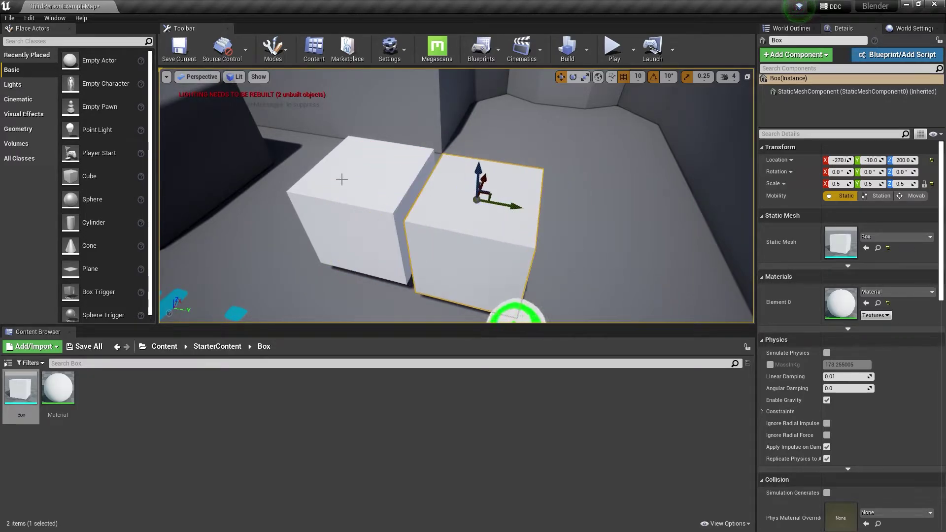
# Place another default cube on the Box's free side at X -310, Y 100, Z 200.
pyautogui.moveTo(89, 176); pyautogui.dragTo(581, 220)
pyautogui.moveTo(581, 220); pyautogui.dragTo(549, 264, button='right')
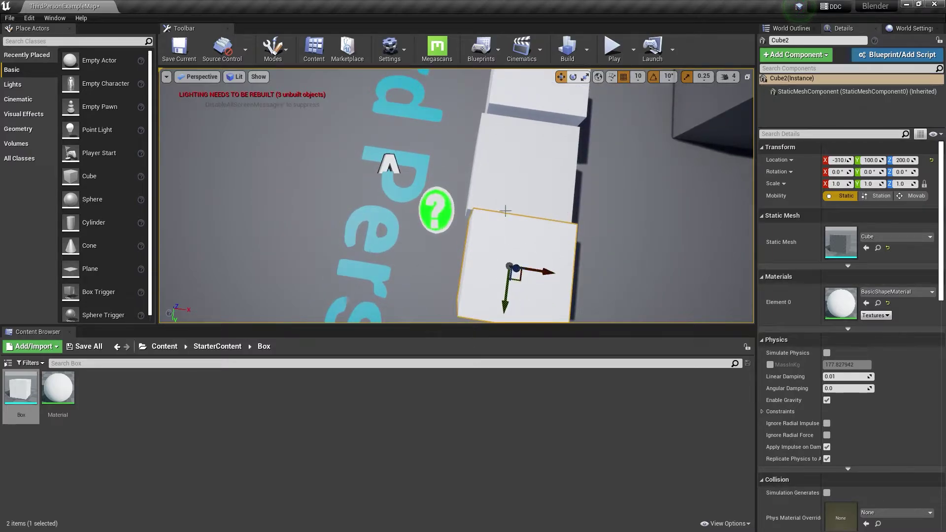
pyautogui.click(436, 256)
pyautogui.press('w')
pyautogui.moveTo(436, 257); pyautogui.dragTo(567, 153, button='right')
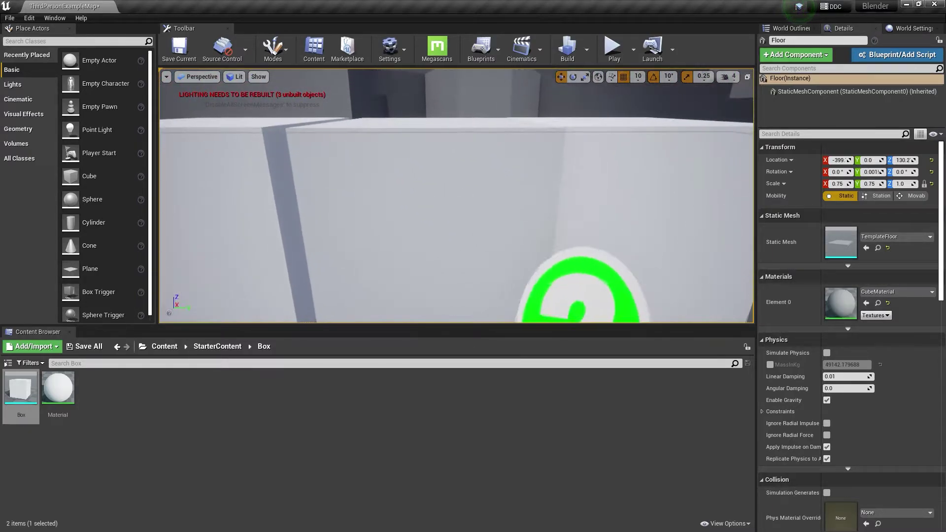
# Move the Box along X to about -264 with grid snapping temporarily turned off.
pyautogui.click(446, 232)
pyautogui.click(626, 76)
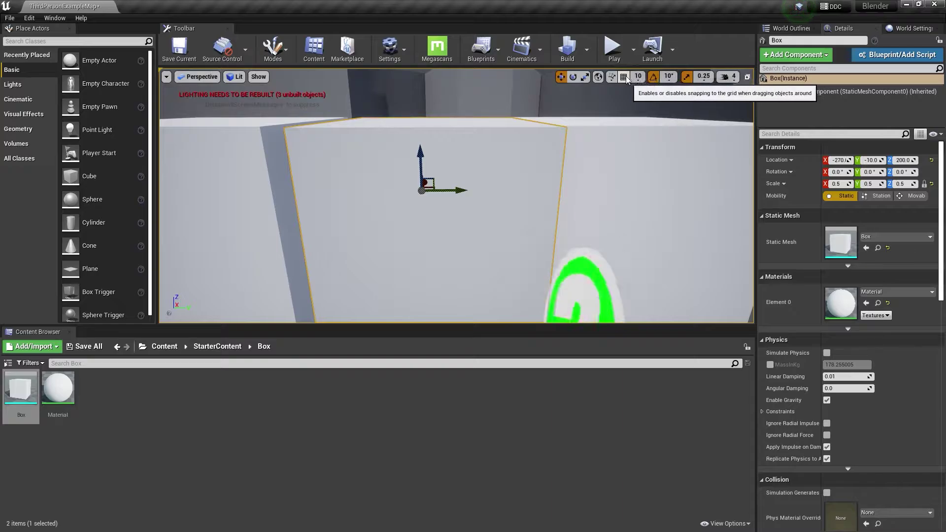
pyautogui.moveTo(553, 112); pyautogui.dragTo(424, 187, button='right')
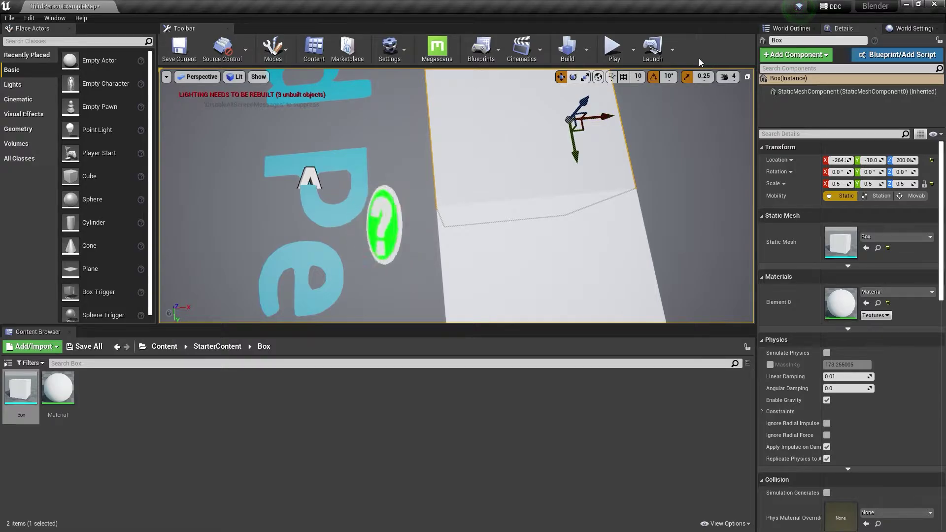
pyautogui.click(624, 76)
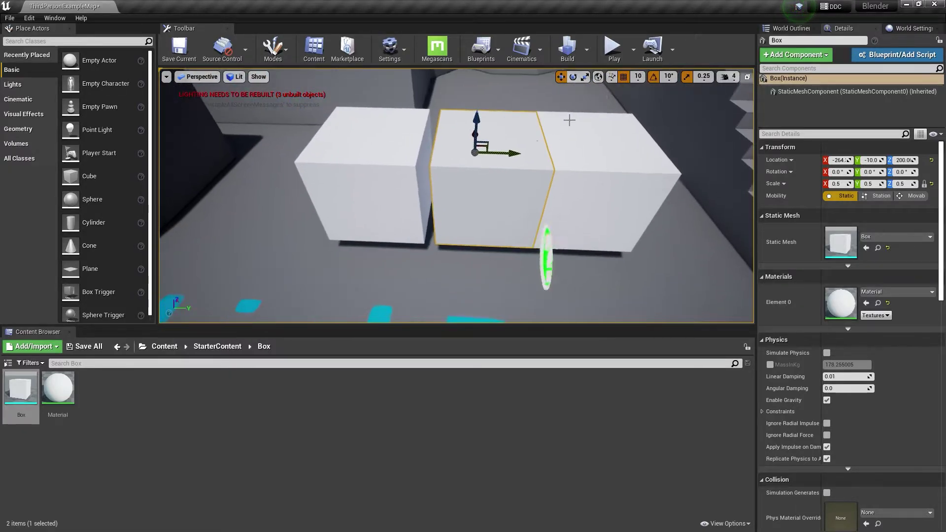
# Slide the Box along Y to -20 so that it sits against the original cube.
pyautogui.moveTo(497, 151); pyautogui.dragTo(518, 149)
pyautogui.moveTo(518, 149); pyautogui.dragTo(463, 160, button='right')
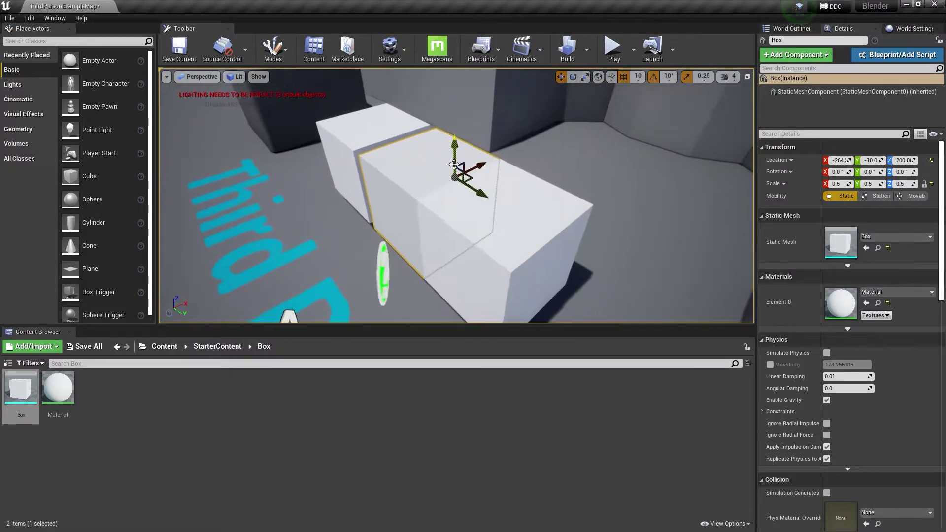
pyautogui.moveTo(489, 161); pyautogui.dragTo(446, 177)
pyautogui.moveTo(446, 177); pyautogui.dragTo(446, 177, button='right')
pyautogui.moveTo(433, 165); pyautogui.dragTo(421, 165)
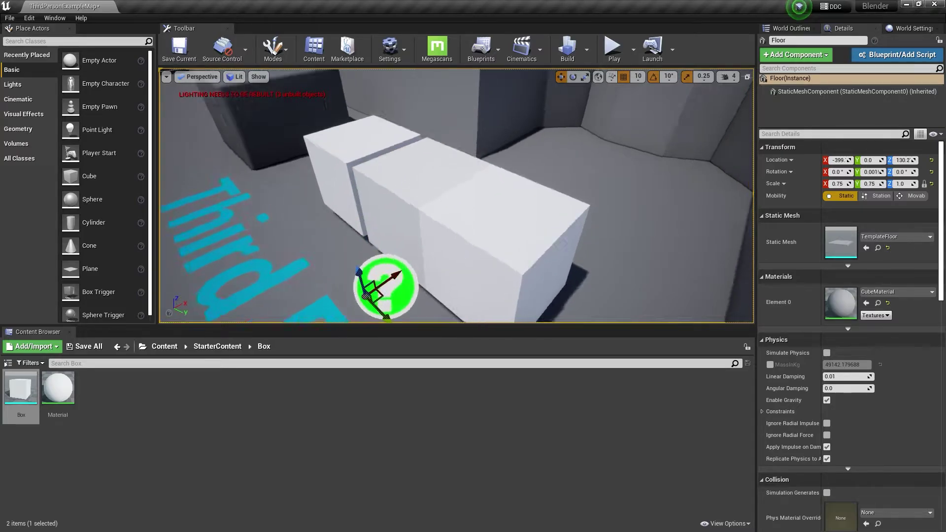
pyautogui.moveTo(597, 164)
pyautogui.mouseDown(button='right')
pyautogui.moveTo(641, 153)
pyautogui.moveTo(609, 180)
pyautogui.moveTo(597, 163)
pyautogui.mouseUp(button='right')
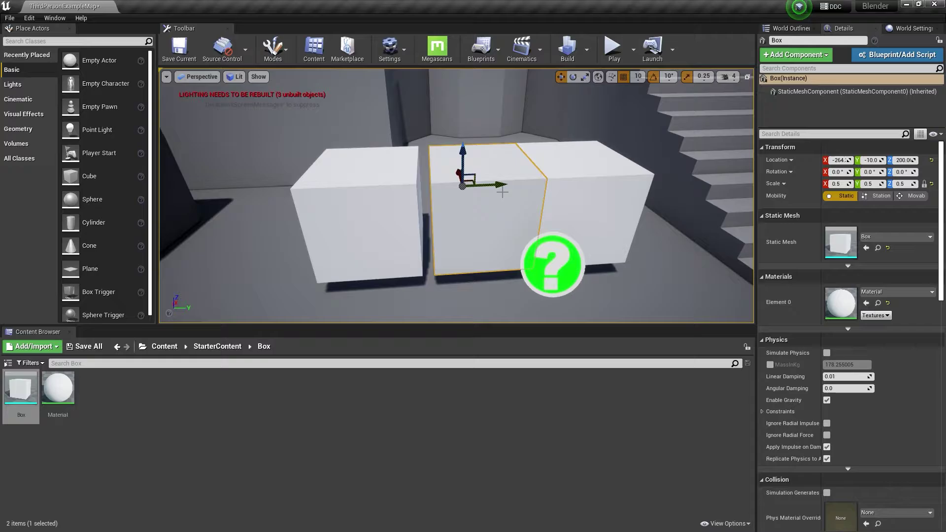
pyautogui.moveTo(502, 191); pyautogui.dragTo(493, 185)
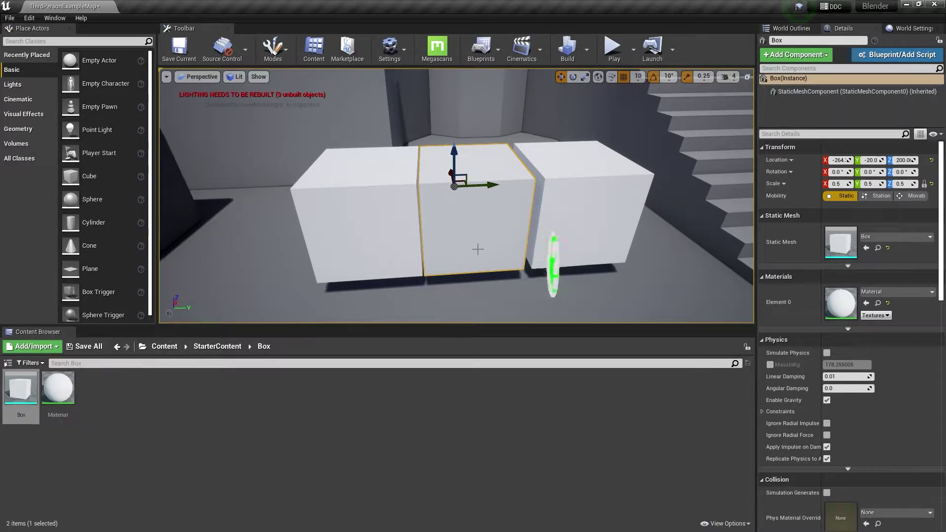
# Delete the Box from the level and force delete its static mesh asset from the Box folder.
pyautogui.moveTo(477, 248); pyautogui.dragTo(477, 248, button='right')
pyautogui.press('Delete')
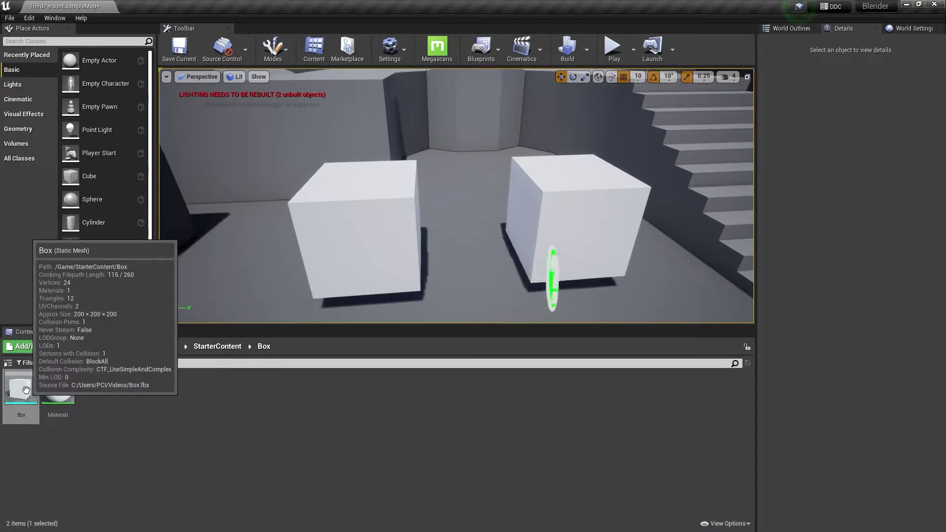
pyautogui.rightClick(25, 389)
pyautogui.click(58, 211)
pyautogui.click(369, 431)
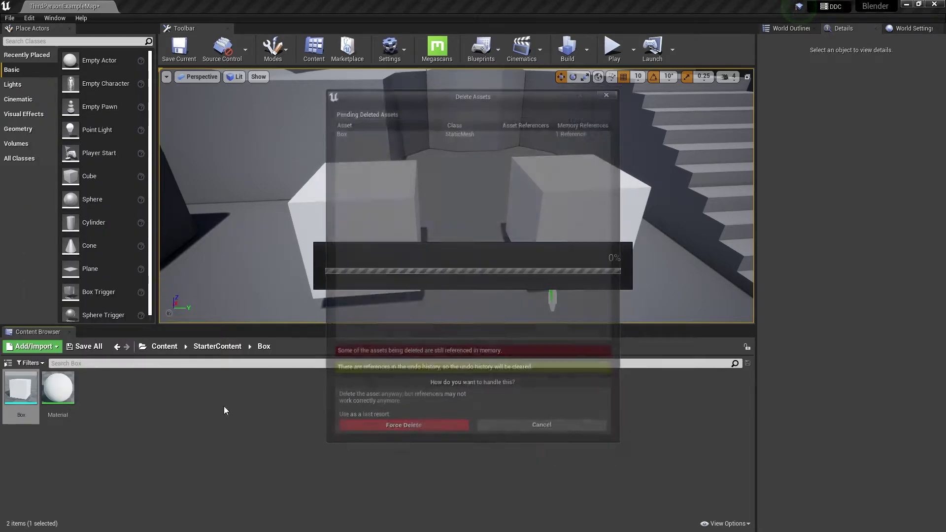
# Import Box.fbx into the Box folder with a uniform scale of 0.5 and place it between the cubes at X -260, Y -20, Z 200.
pyautogui.rightClick(82, 395)
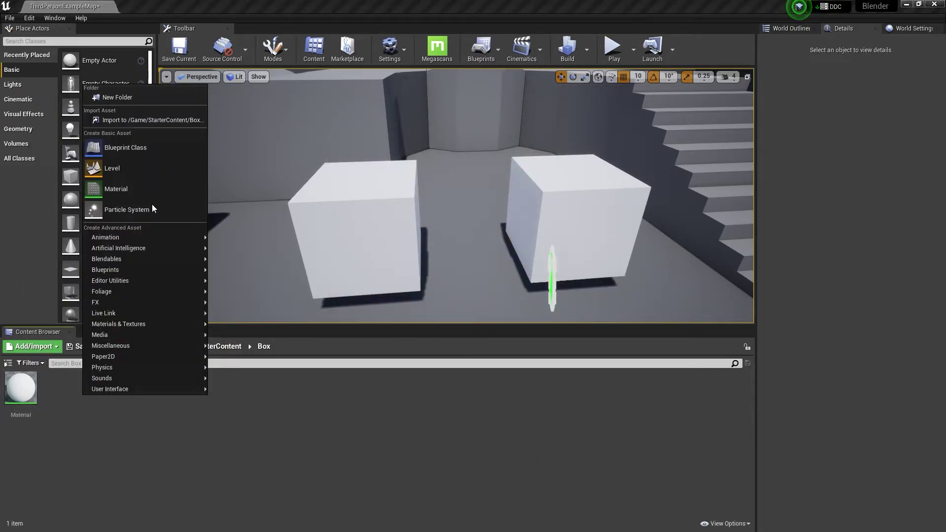
pyautogui.click(141, 120)
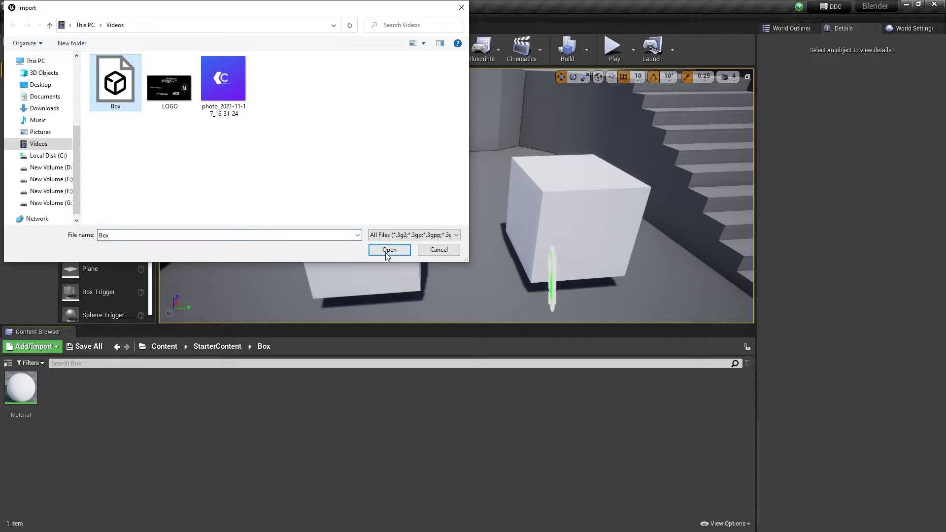
pyautogui.click(388, 250)
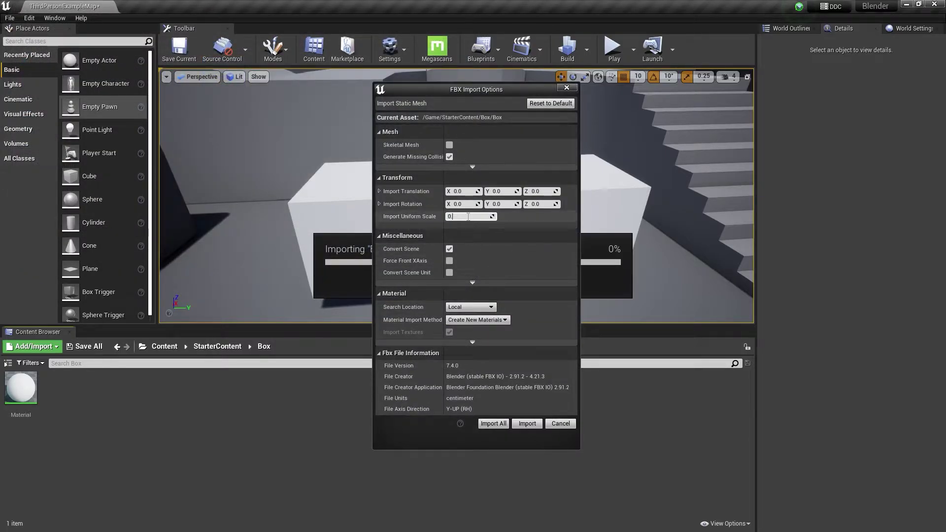
pyautogui.click(526, 424)
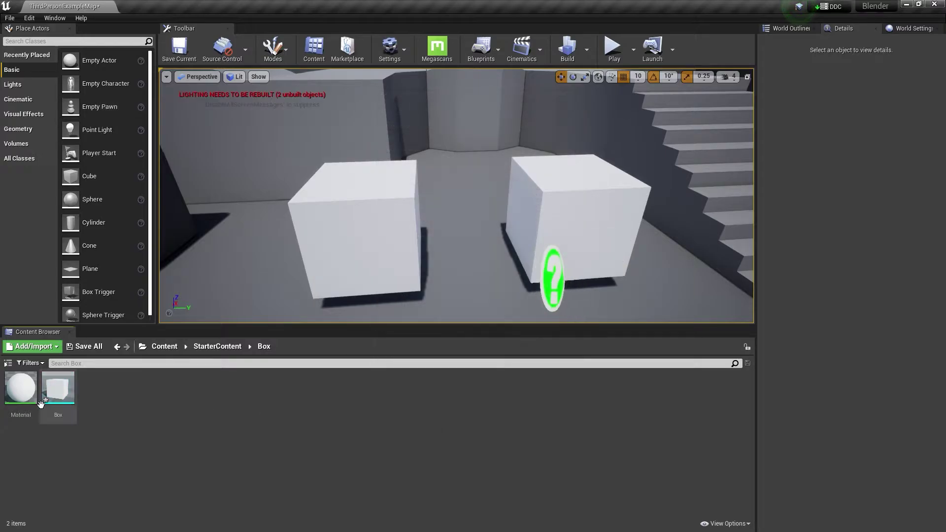
pyautogui.moveTo(58, 389); pyautogui.dragTo(453, 168)
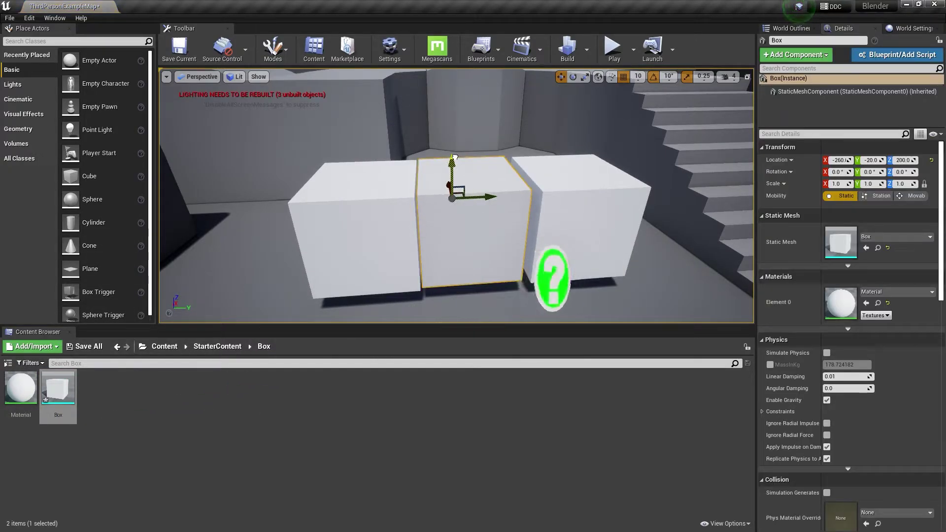
# Delete the Box from the level and remove its static mesh asset from the Box folder.
pyautogui.press('Delete')
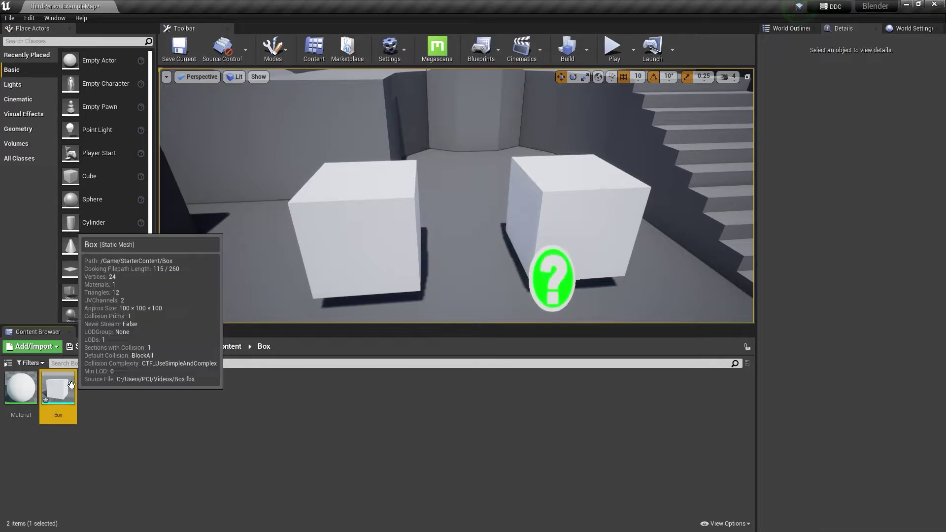
pyautogui.rightClick(71, 390)
pyautogui.click(98, 205)
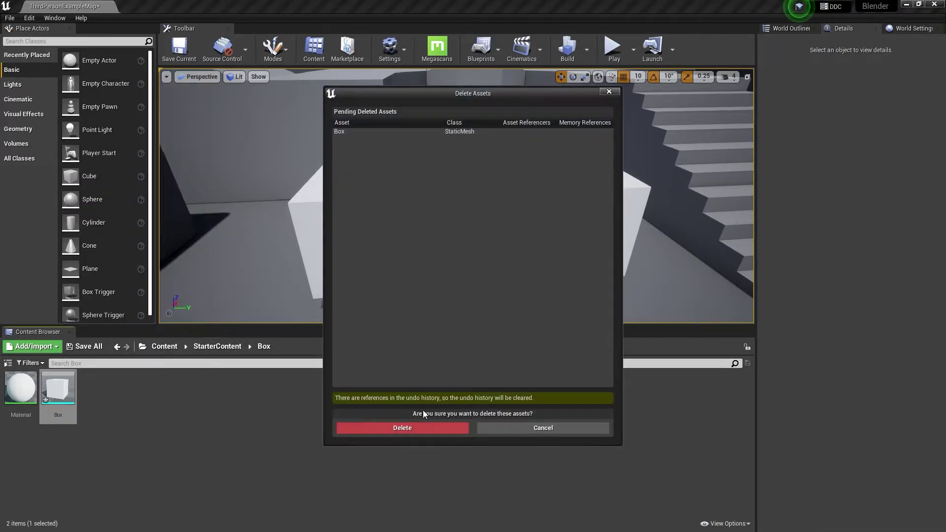
pyautogui.click(432, 425)
# Switch to Blender and re-export the selected cube over Box.fbx with a reduced export scale.
pyautogui.press('super')
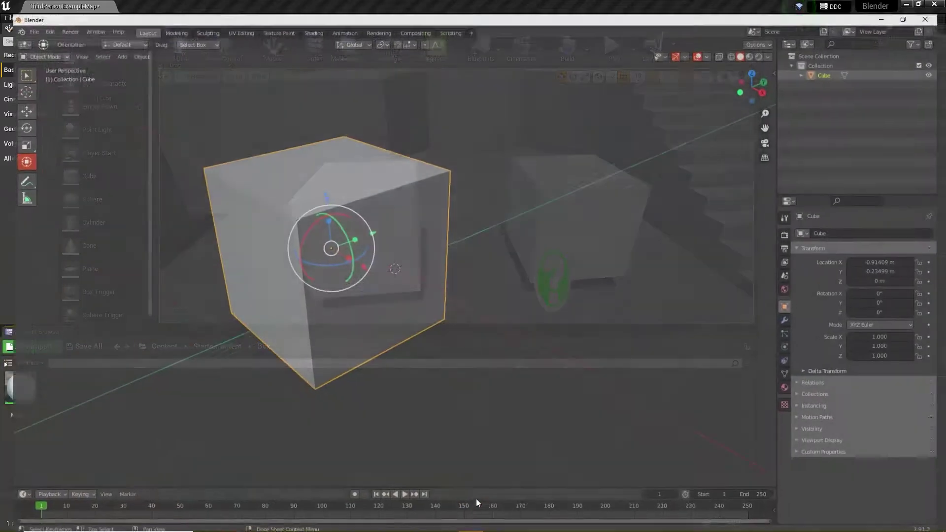
pyautogui.click(22, 18)
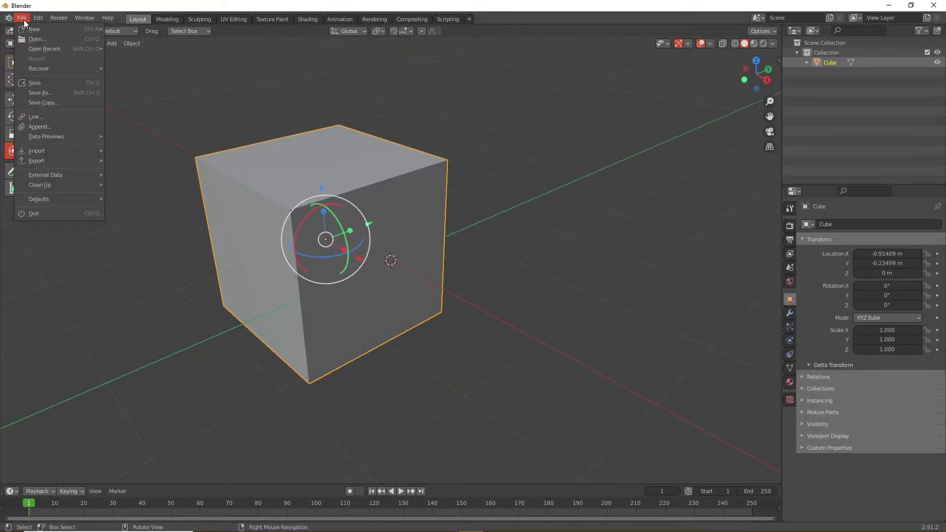
pyautogui.moveTo(43, 162)
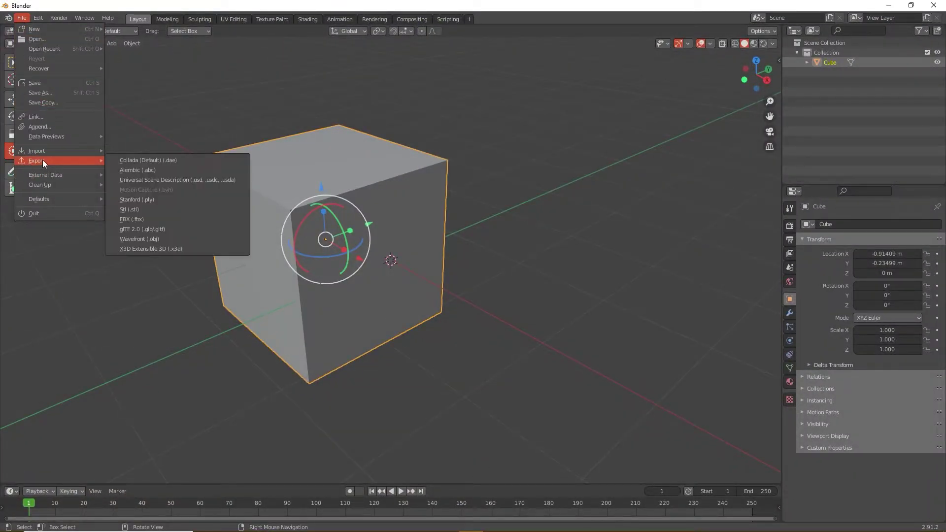
pyautogui.click(131, 219)
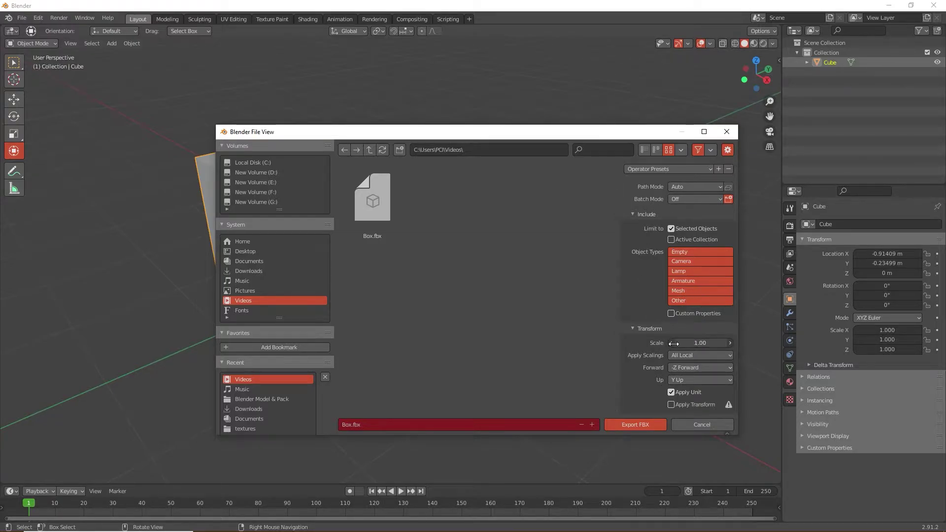
pyautogui.click(707, 343)
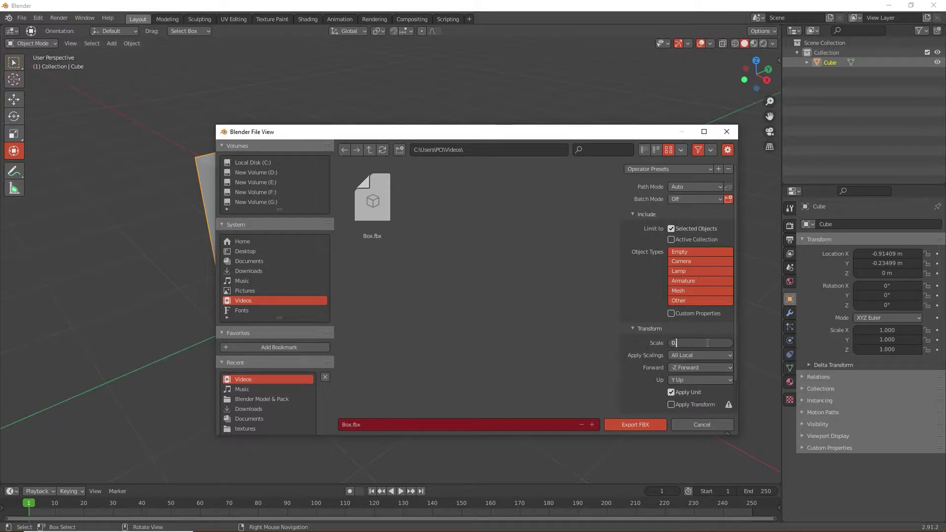
pyautogui.click(636, 425)
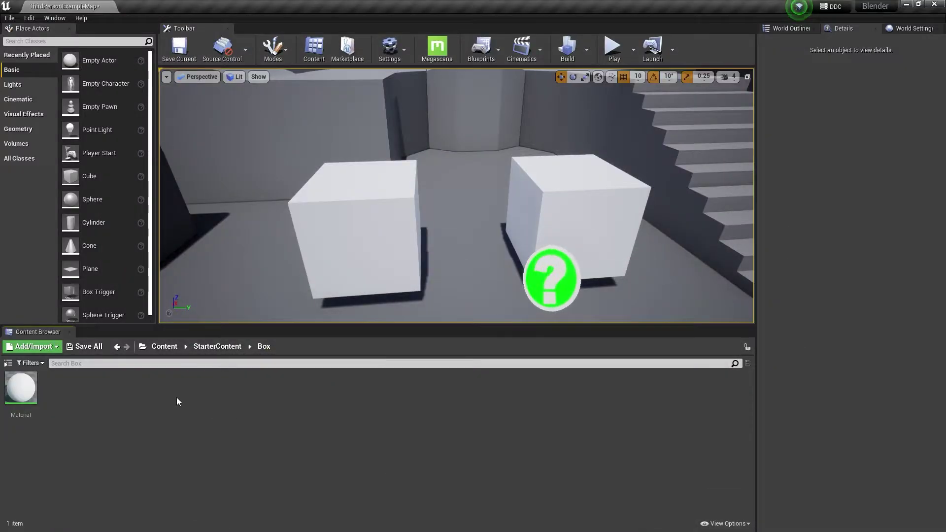
# Import the re-exported Box.fbx into Unreal's Box folder with an import uniform scale of 1.
pyautogui.rightClick(177, 397)
pyautogui.click(223, 123)
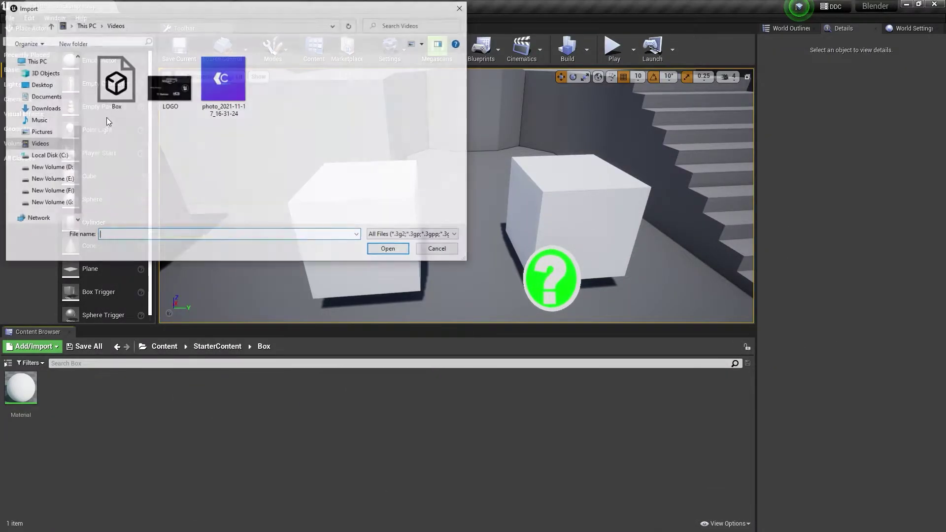
pyautogui.click(107, 118)
pyautogui.click(392, 249)
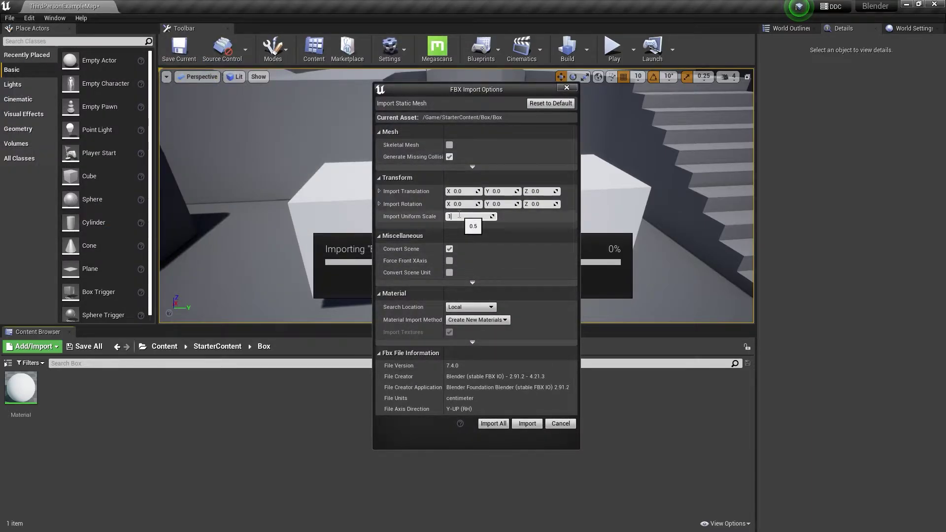
pyautogui.click(524, 423)
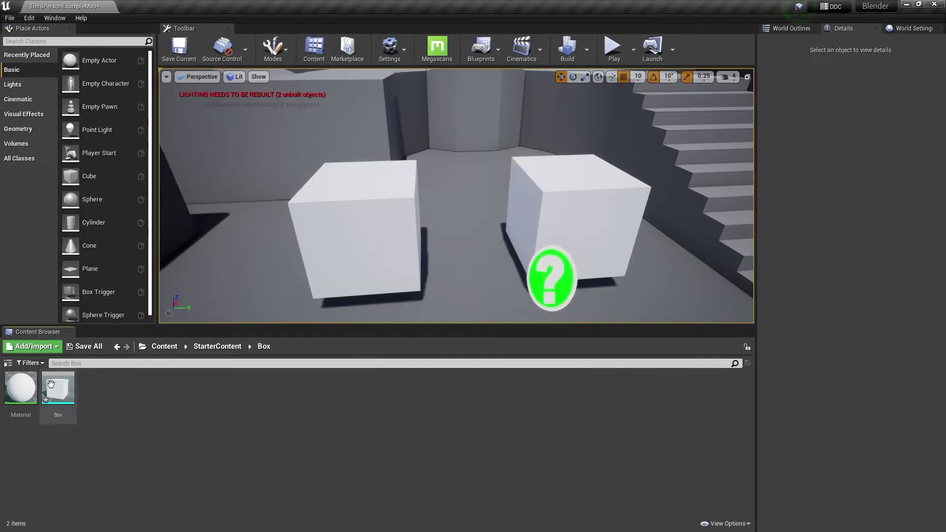
# Place the newly imported Box between the two cubes at X -260, Y -10, Z 200 and save the level.
pyautogui.moveTo(63, 373); pyautogui.dragTo(448, 214)
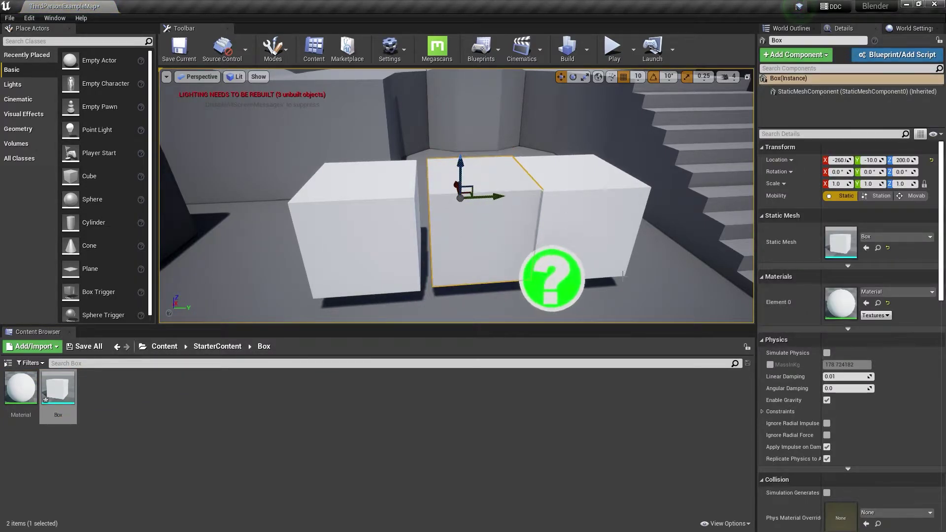
pyautogui.click(488, 223)
pyautogui.click(487, 223)
pyautogui.hotkey('ctrl', 's')
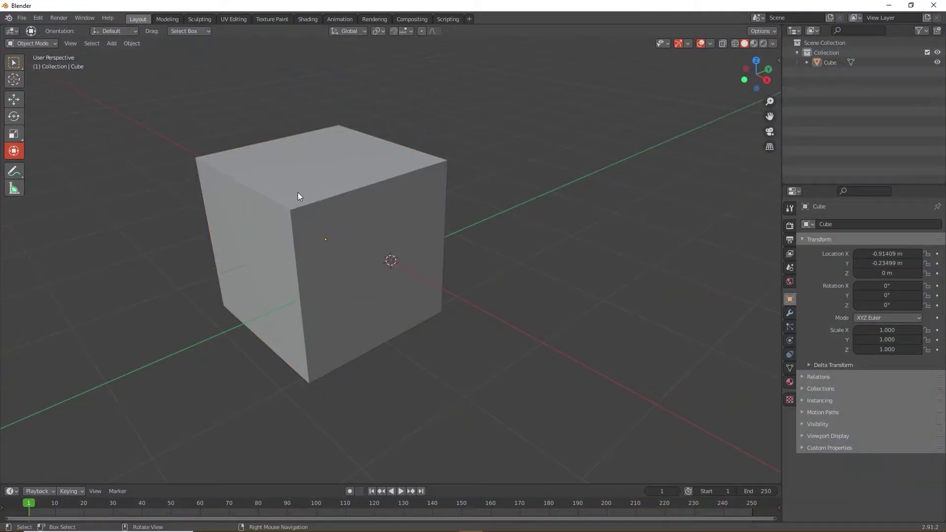
pyautogui.click(319, 187)
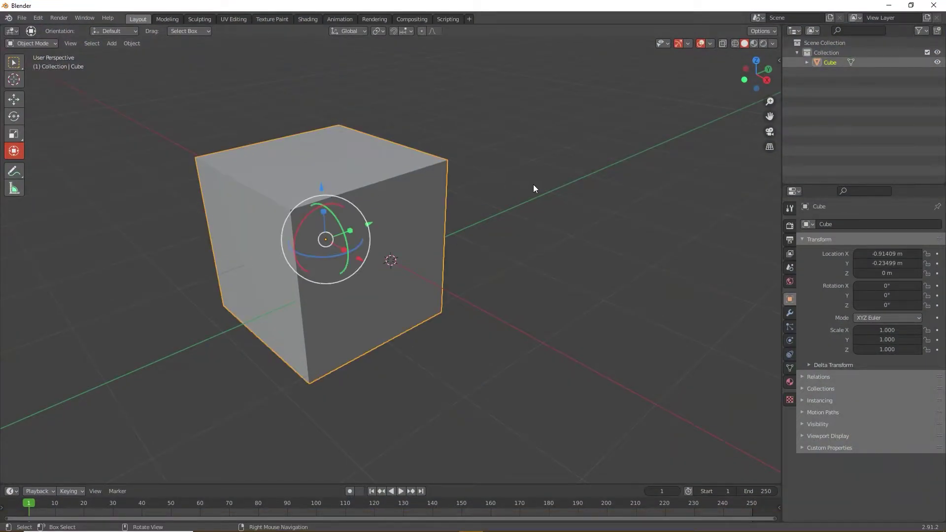
pyautogui.click(534, 184)
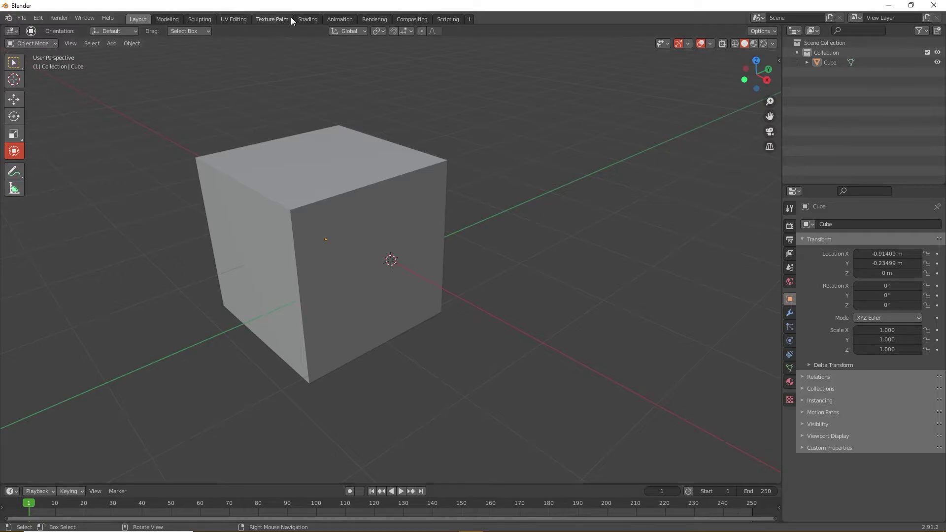
pyautogui.click(890, 5)
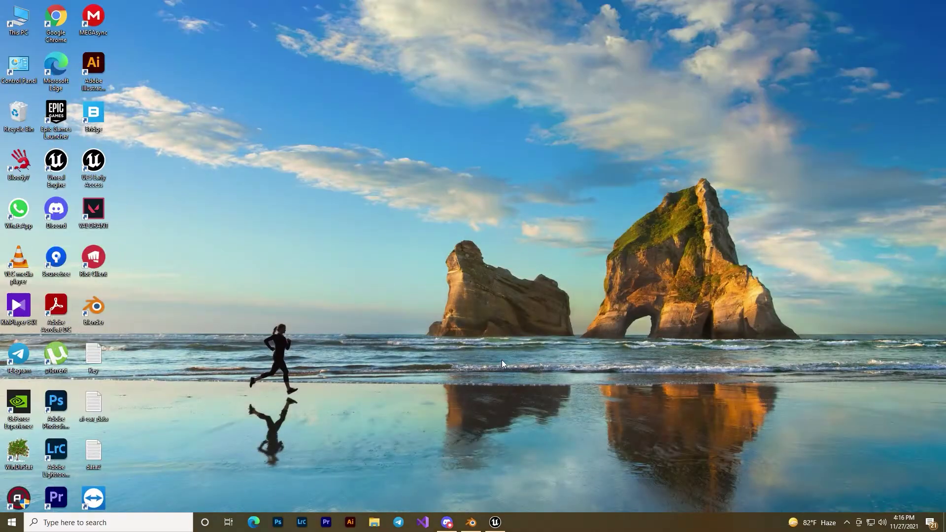
pyautogui.click(471, 523)
pyautogui.click(495, 522)
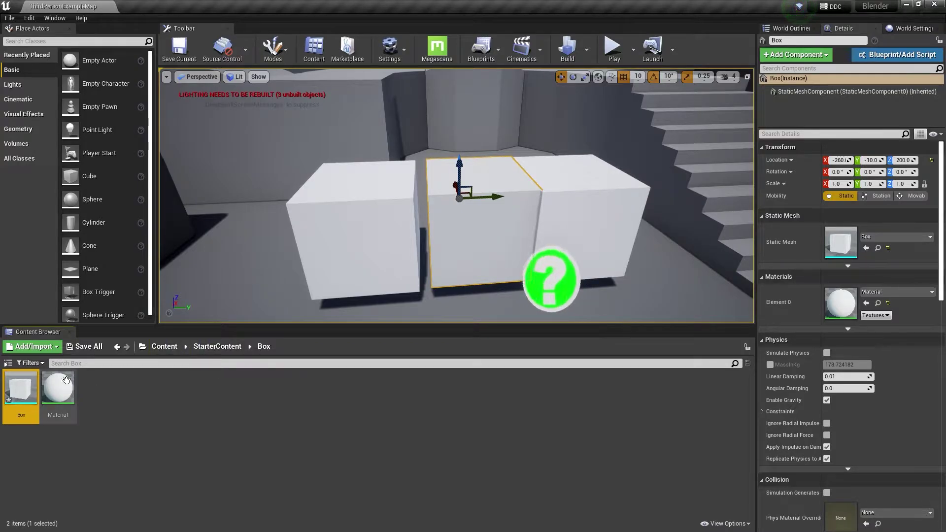
# Apply M_Ceramic_Tile_Checker from the StarterContent Materials folder to the imported Box.
pyautogui.click(164, 347)
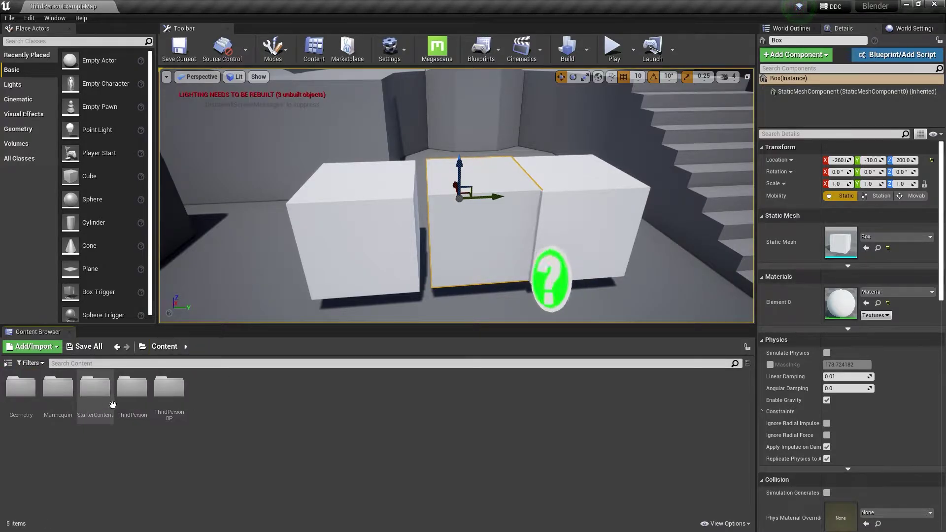
pyautogui.doubleClick(91, 390)
pyautogui.doubleClick(243, 387)
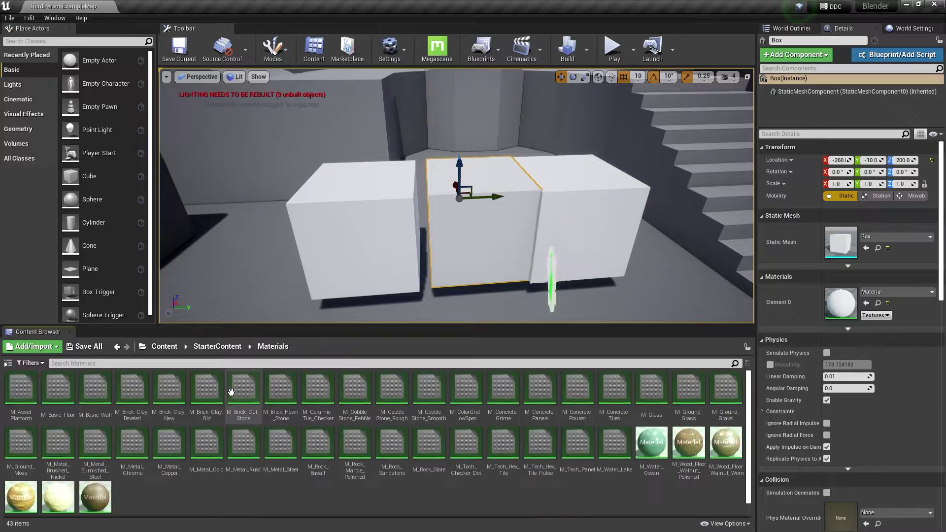
pyautogui.moveTo(318, 387); pyautogui.dragTo(481, 208)
# Apply M_Ceramic_Tile_Checker to the default cube at Y 100 and compare its tiling with the Box's.
pyautogui.moveTo(509, 251); pyautogui.dragTo(508, 251, button='right')
pyautogui.moveTo(547, 304); pyautogui.dragTo(548, 304, button='right')
pyautogui.moveTo(492, 168)
pyautogui.mouseDown()
pyautogui.moveTo(478, 168)
pyautogui.moveTo(492, 168)
pyautogui.mouseUp()
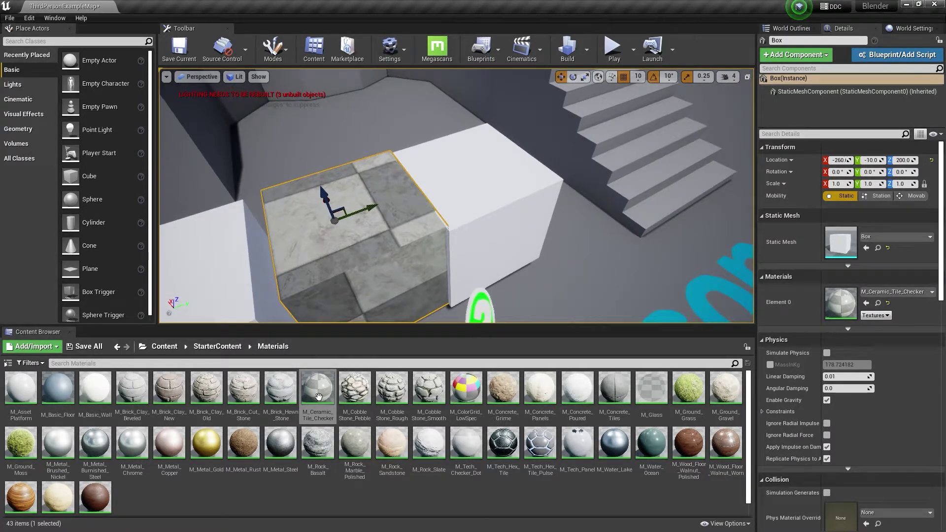
pyautogui.moveTo(318, 397); pyautogui.dragTo(492, 207)
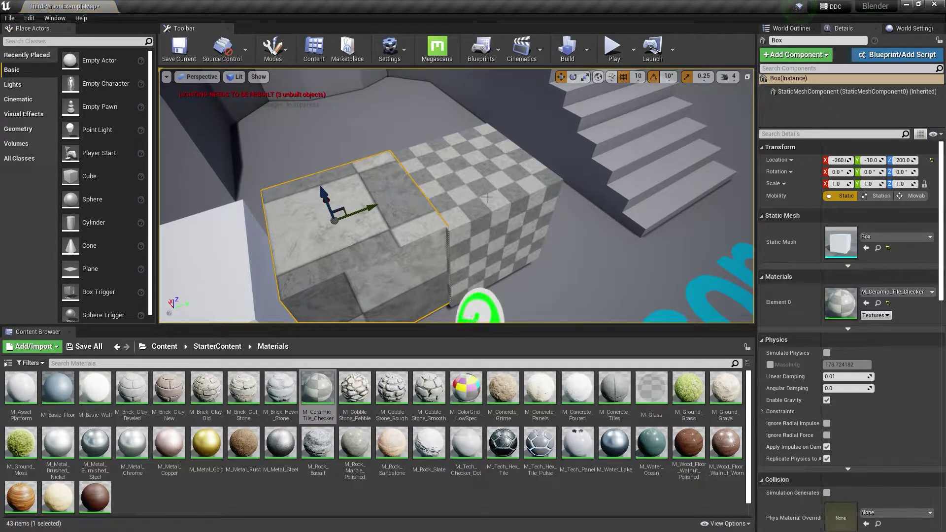
pyautogui.moveTo(492, 207); pyautogui.dragTo(432, 182, button='right')
pyautogui.moveTo(351, 315); pyautogui.dragTo(439, 209, button='right')
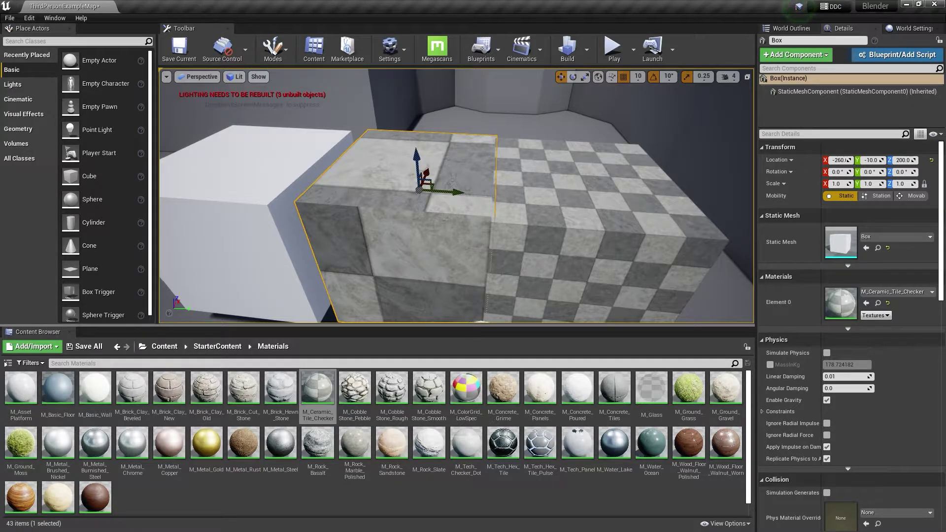
# Locate the source mesh assets of the imported Box and the tiled default cube among the project's content.
pyautogui.hotkey('ctrl', 'b')
pyautogui.click(532, 247)
pyautogui.hotkey('ctrl', 'b')
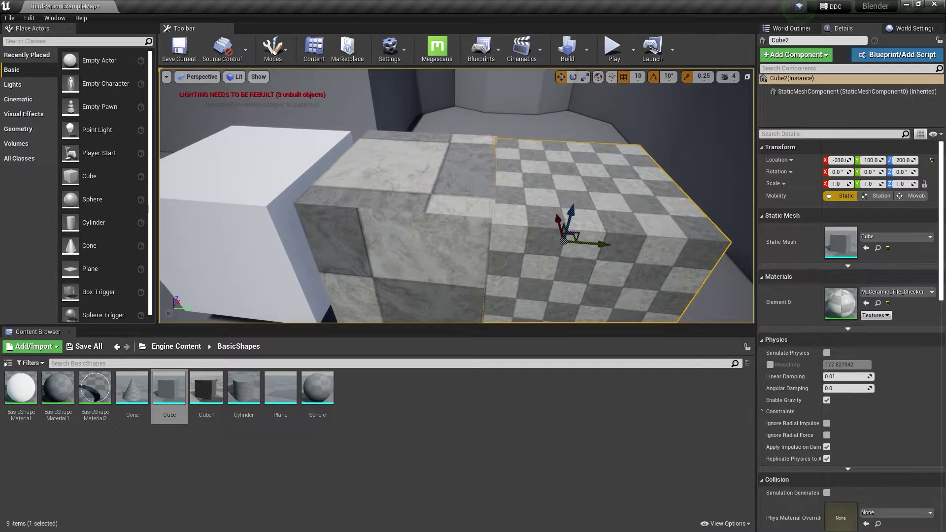
# Open the M_Ceramic_Tile_Checker material graph and examine its tile colour section and Texture Sample node.
pyautogui.click(878, 304)
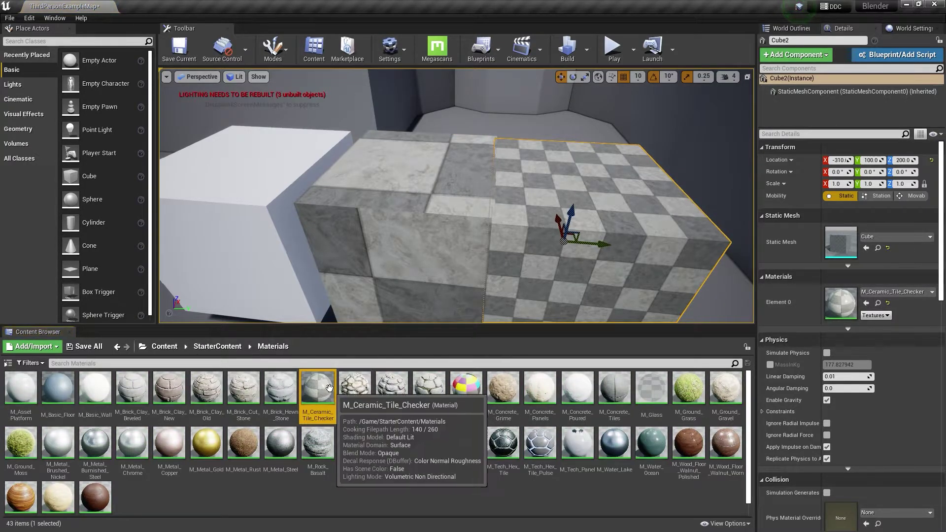
pyautogui.doubleClick(330, 389)
pyautogui.moveTo(376, 179); pyautogui.dragTo(448, 192, button='right')
pyautogui.scroll(-4, 299, 170)
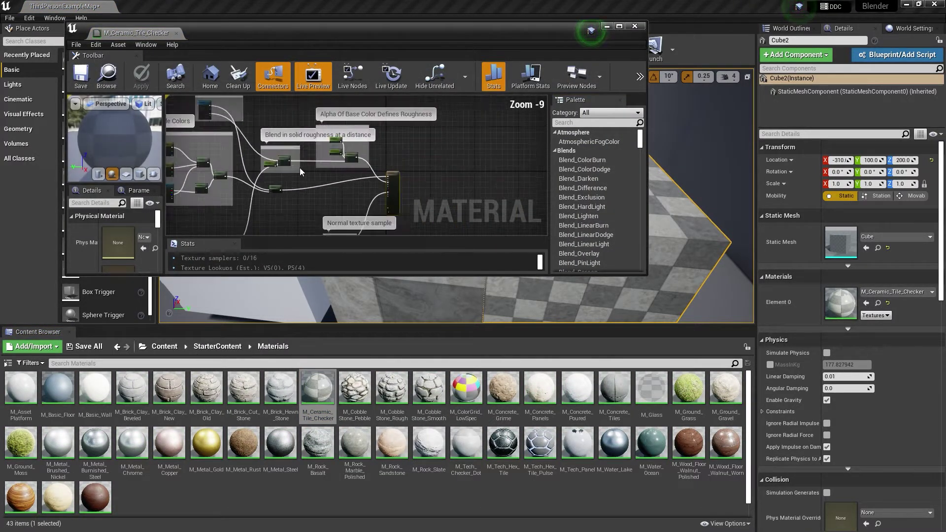
pyautogui.moveTo(300, 169); pyautogui.dragTo(465, 177, button='right')
pyautogui.scroll(4, 430, 151)
pyautogui.moveTo(321, 128); pyautogui.dragTo(217, 130, button='right')
pyautogui.click(331, 144)
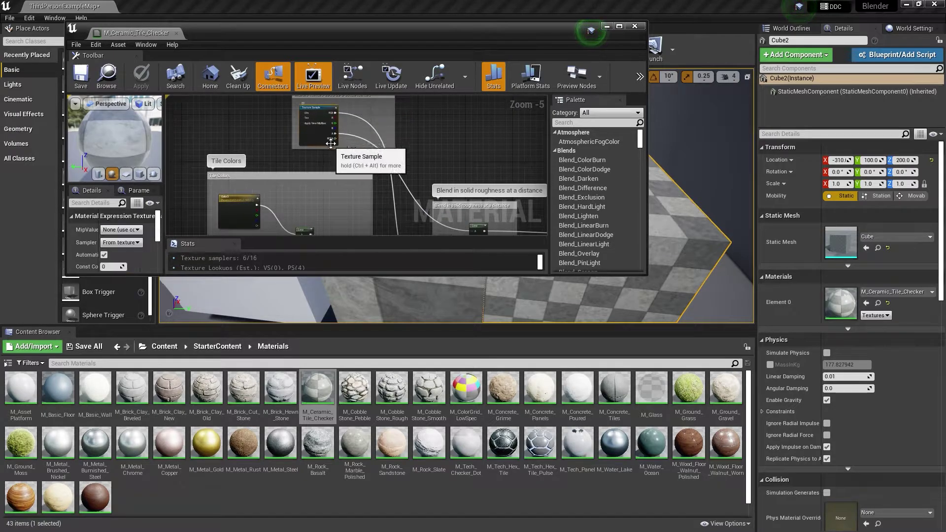
pyautogui.scroll(-3, 133, 251)
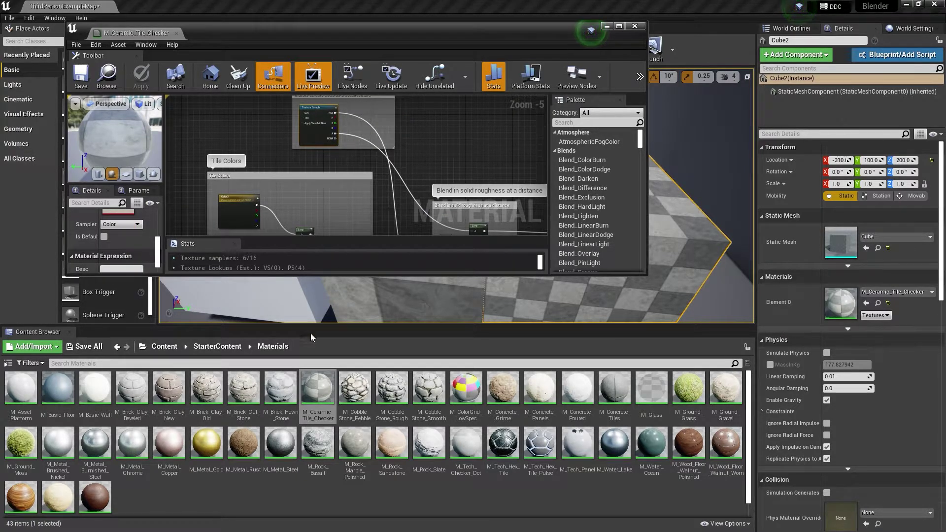
# Look through the textures in StarterContent's Textures folder, and close the M_Ceramic_Tile_Checker material editor.
pyautogui.click(228, 347)
pyautogui.doubleClick(391, 389)
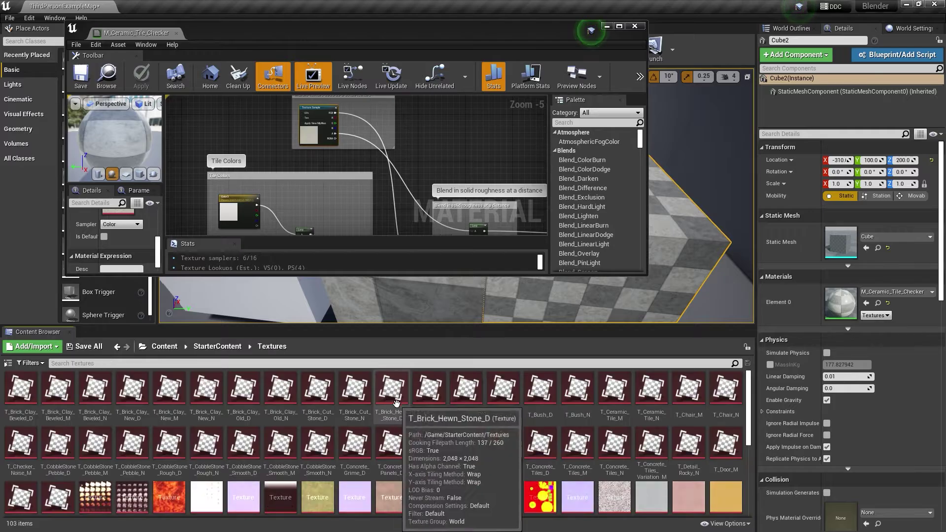
pyautogui.scroll(-6, 469, 432)
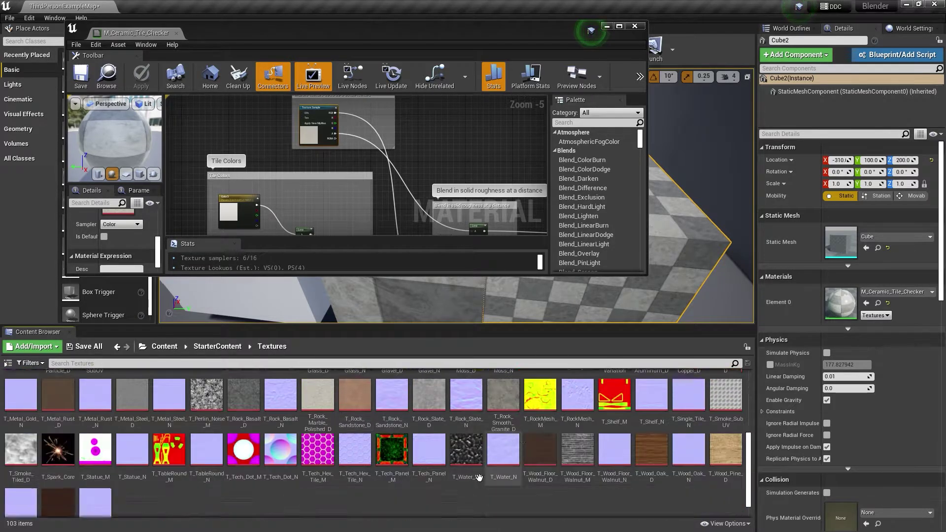
pyautogui.scroll(6, 272, 450)
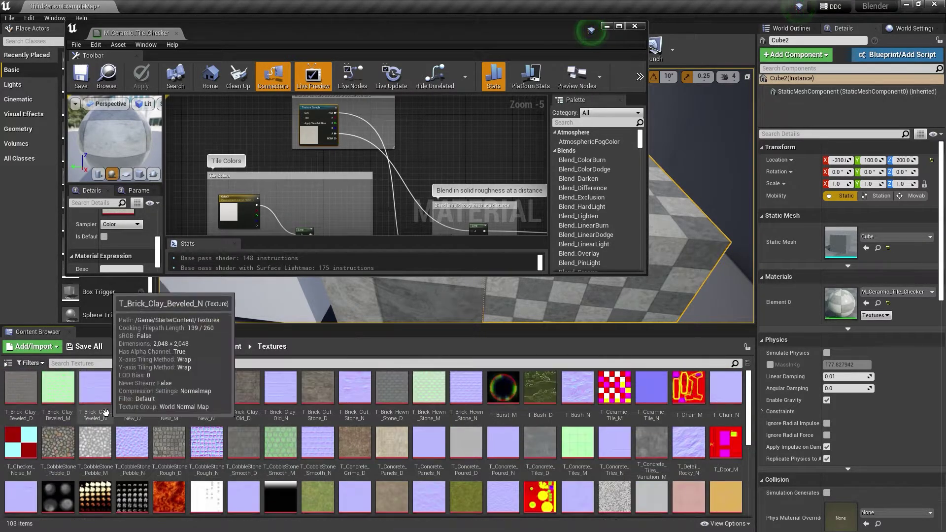
pyautogui.scroll(-6, 660, 414)
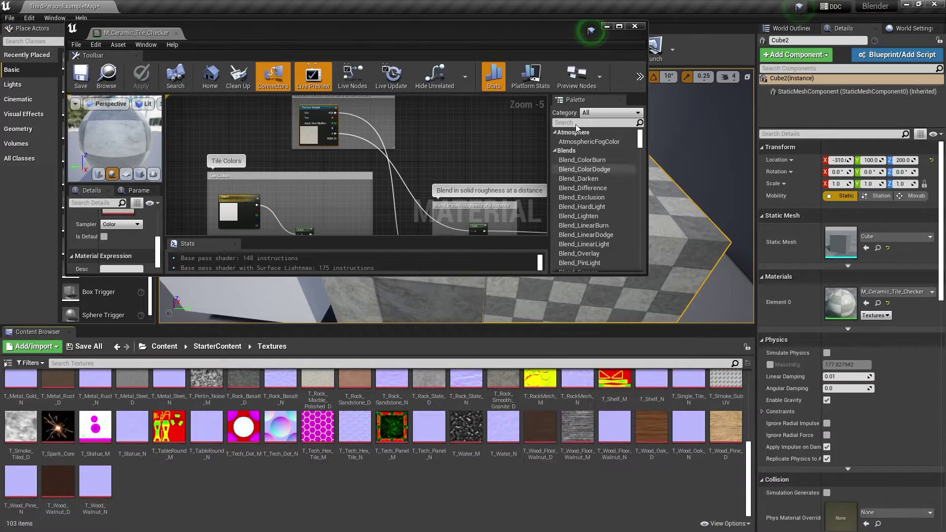
pyautogui.click(635, 26)
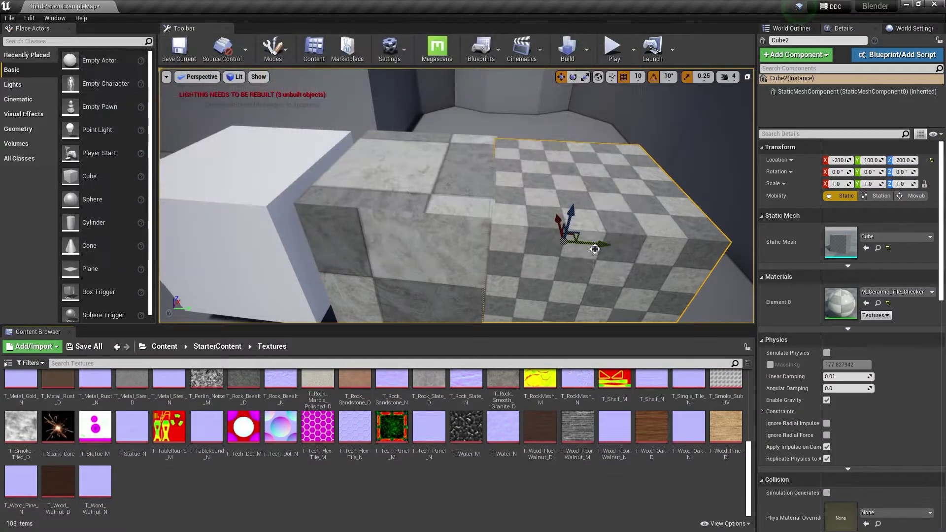
# Apply the M_Brick_Clay_Beveled material to both the default cube at Y 100 and the imported Box.
pyautogui.click(878, 303)
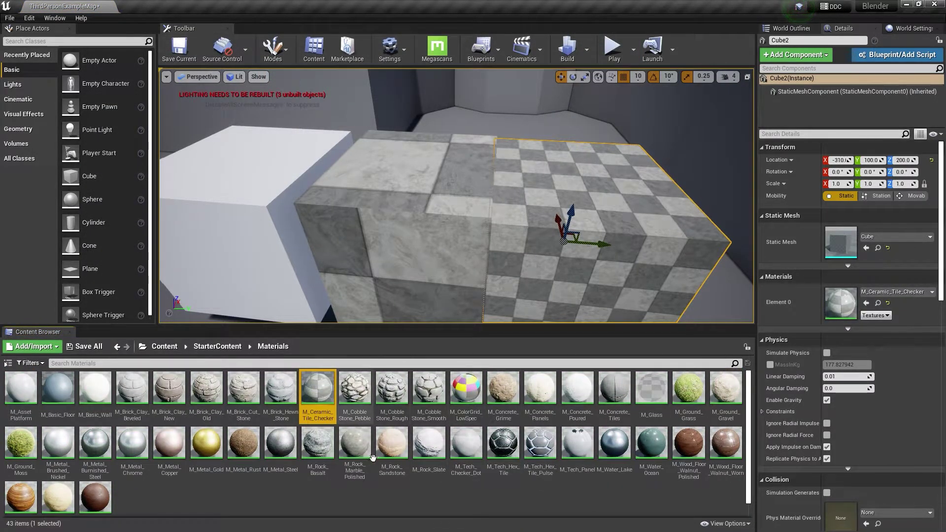
pyautogui.moveTo(132, 389); pyautogui.dragTo(611, 251)
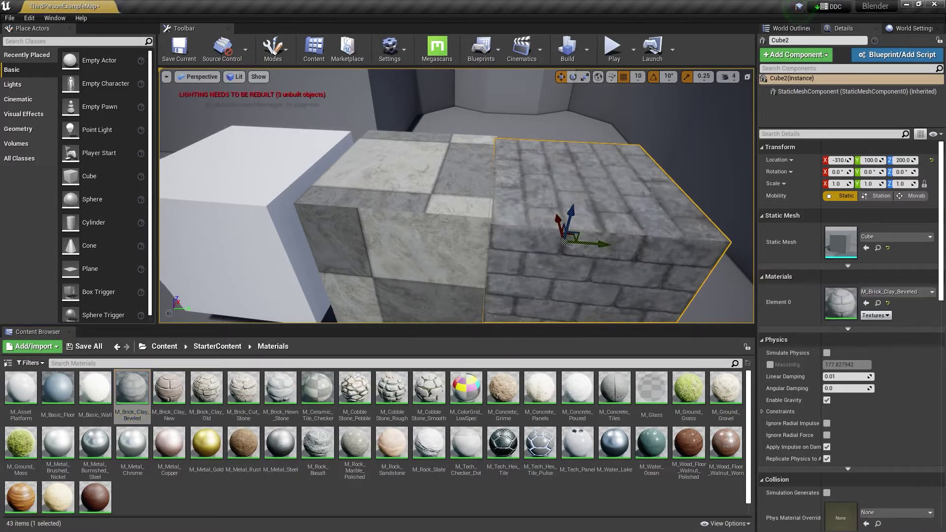
pyautogui.moveTo(210, 407); pyautogui.dragTo(434, 229)
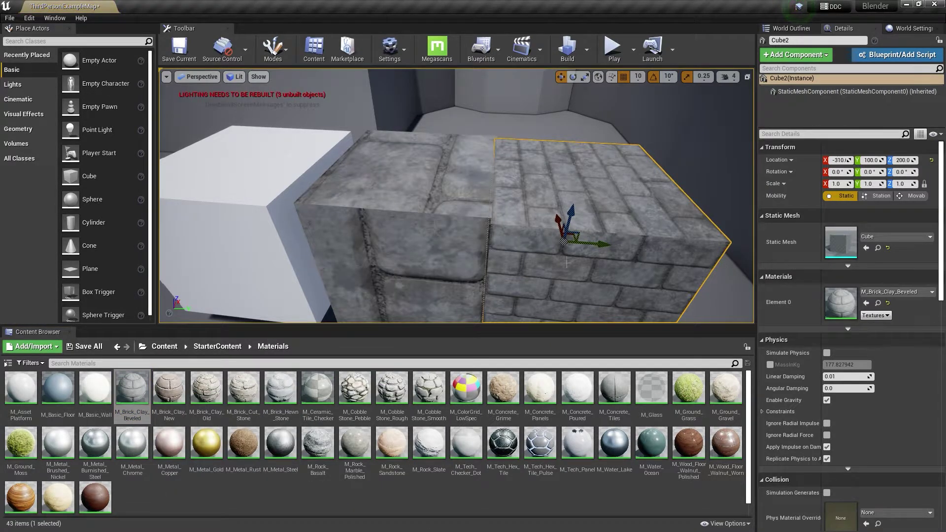
# Open the M_Brick_Clay_Beveled material graph and locate the mask texture of its Texture Sample node among the project's content.
pyautogui.click(877, 303)
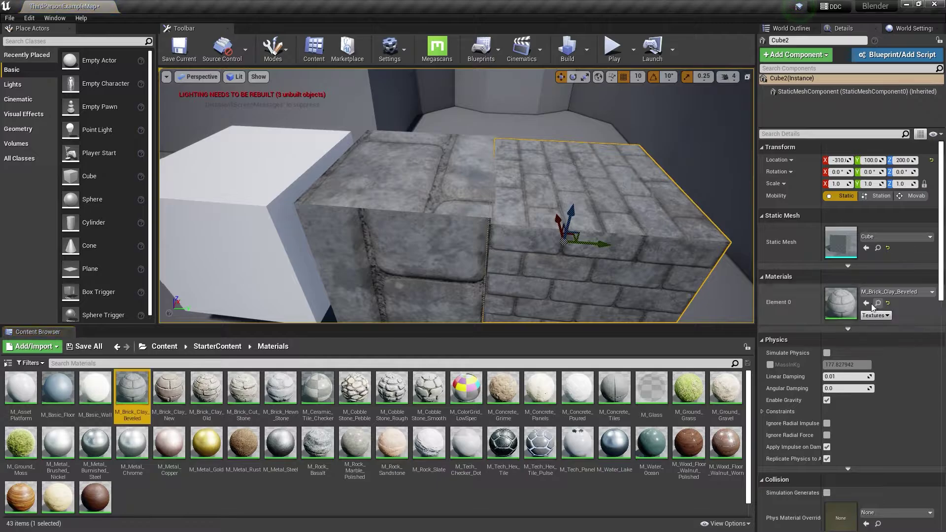
pyautogui.doubleClick(132, 390)
pyautogui.scroll(-7, 276, 148)
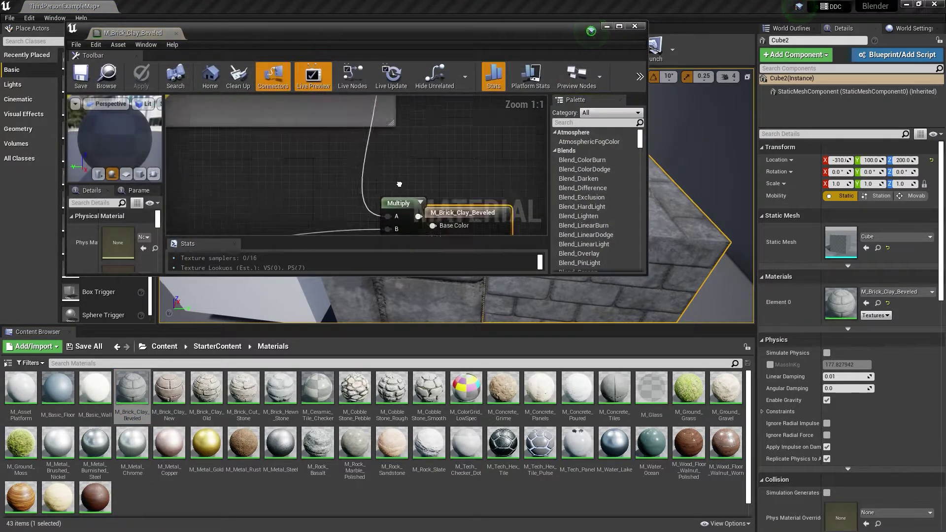
pyautogui.scroll(3, 367, 177)
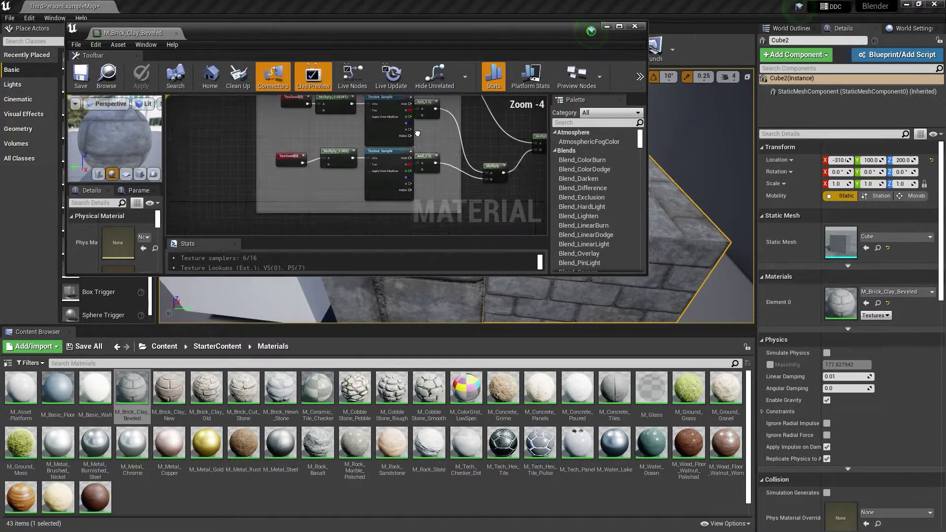
pyautogui.click(424, 122)
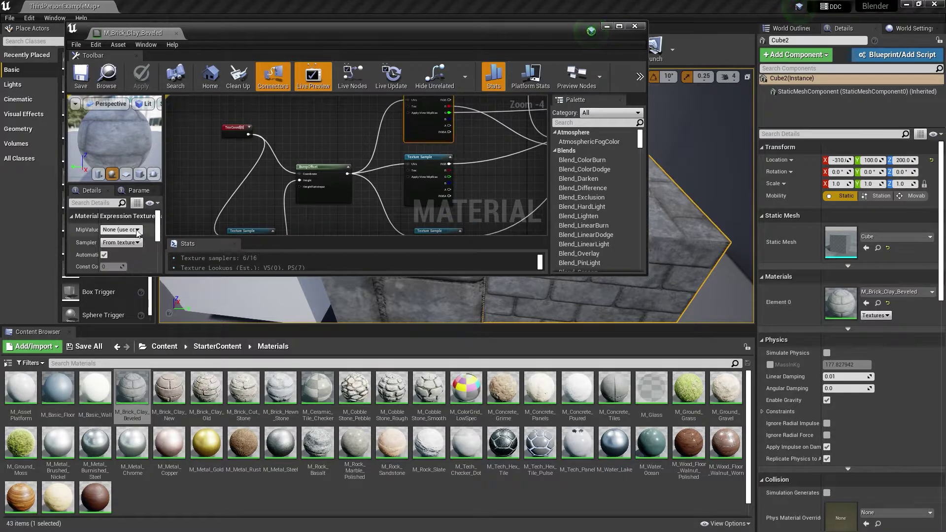
pyautogui.click(153, 221)
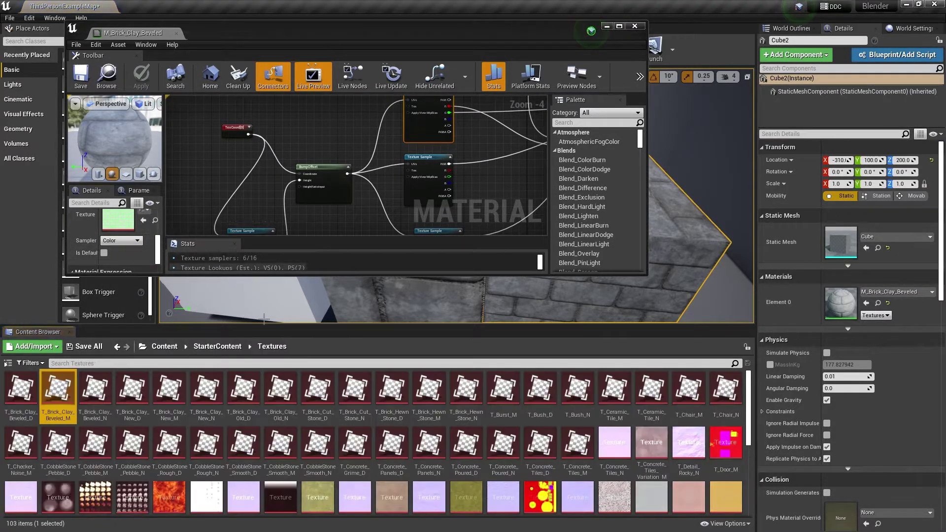
# Export the T_Brick_Clay_Beveled_D texture to the Videos folder with All Files as the save type.
pyautogui.rightClick(27, 384)
pyautogui.moveTo(51, 244)
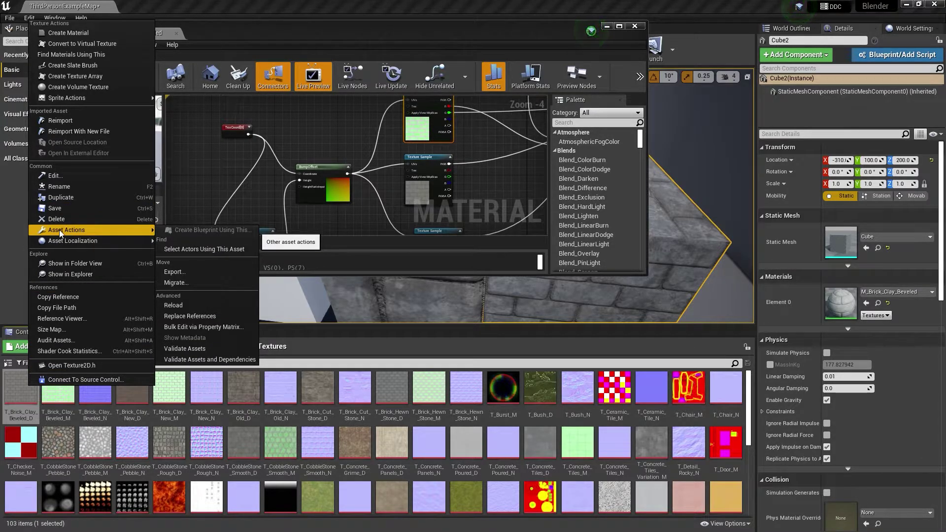
pyautogui.moveTo(54, 235)
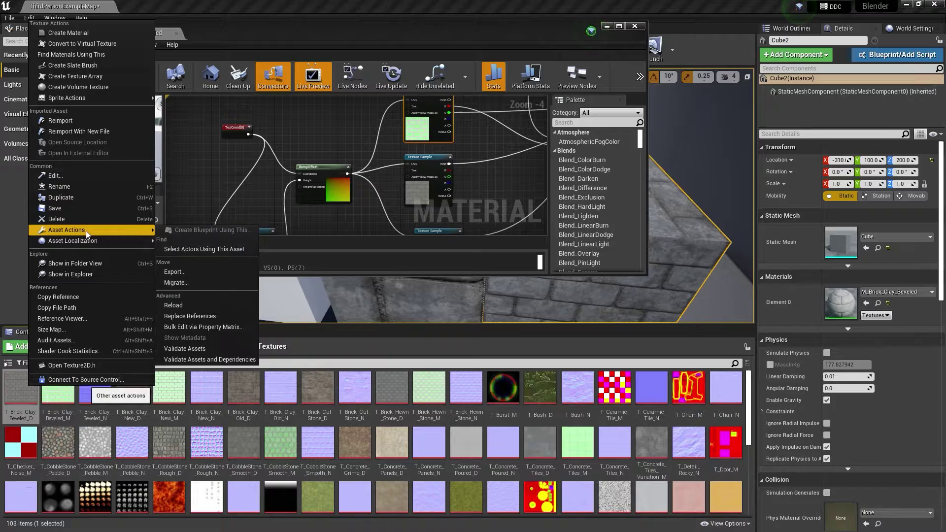
pyautogui.click(170, 279)
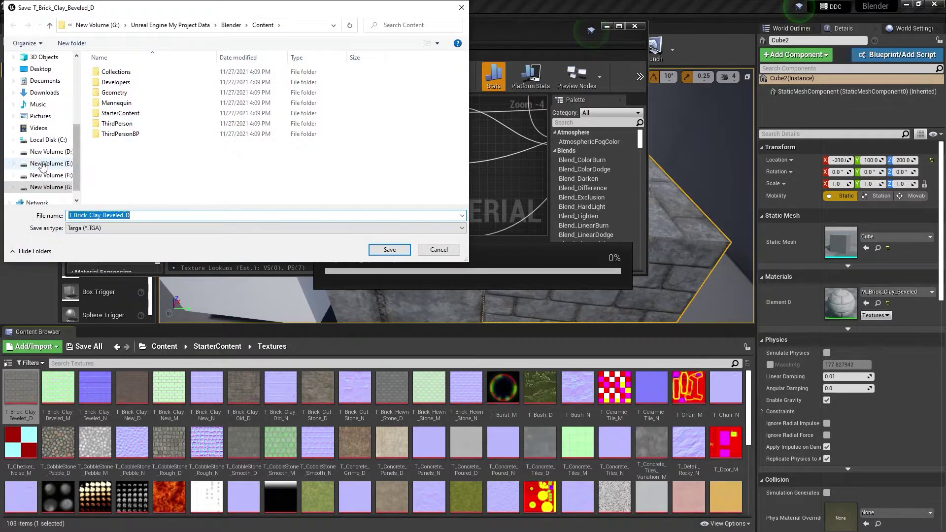
pyautogui.click(38, 128)
pyautogui.click(148, 228)
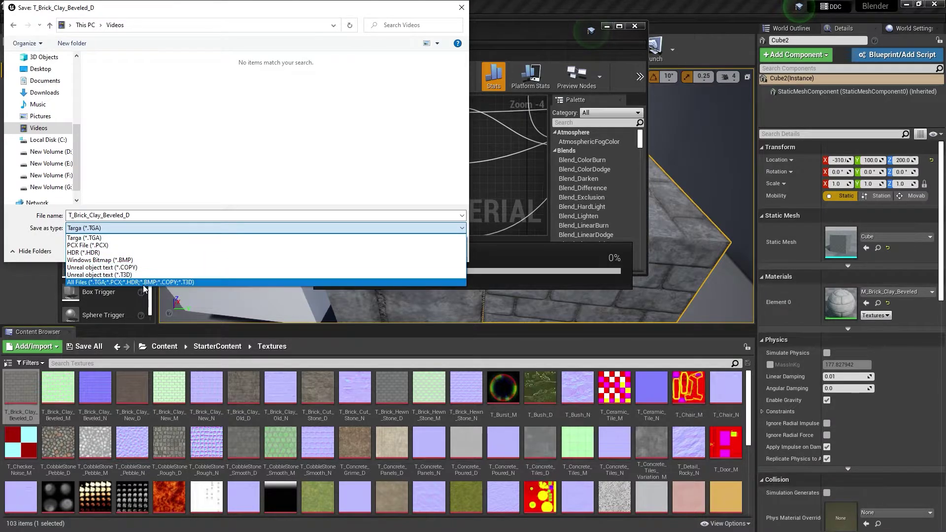
pyautogui.click(103, 283)
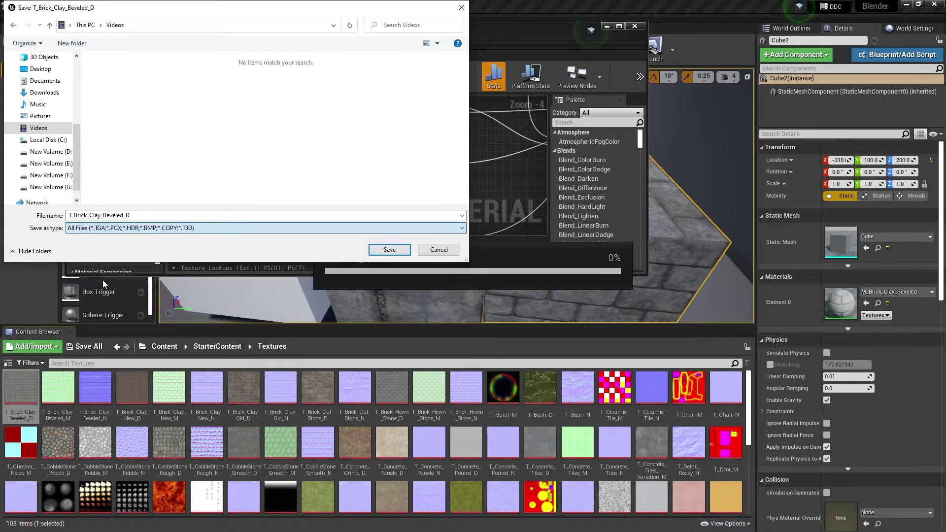
pyautogui.click(390, 250)
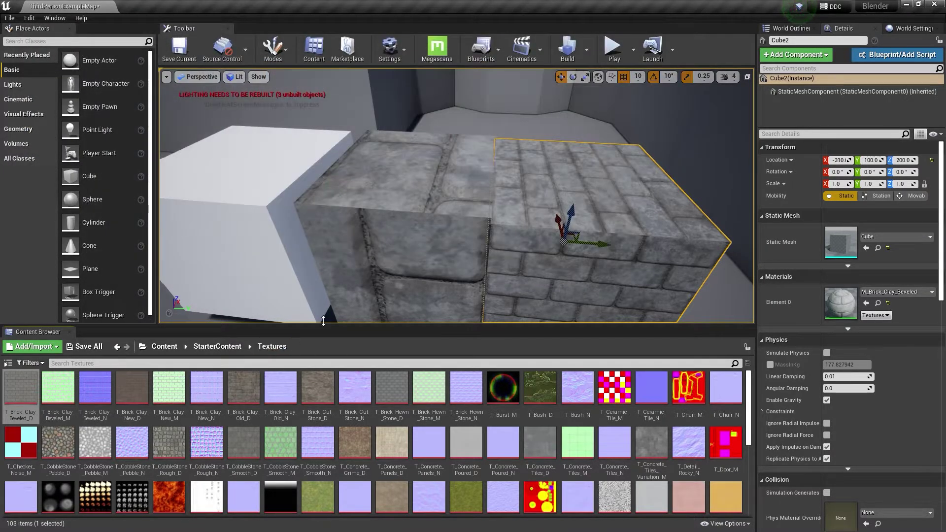
# Locate the imported Box's mesh asset, then switch to Blender and show the cube's material nodes in the Shading workspace.
pyautogui.click(325, 316)
pyautogui.hotkey('ctrl', 'b')
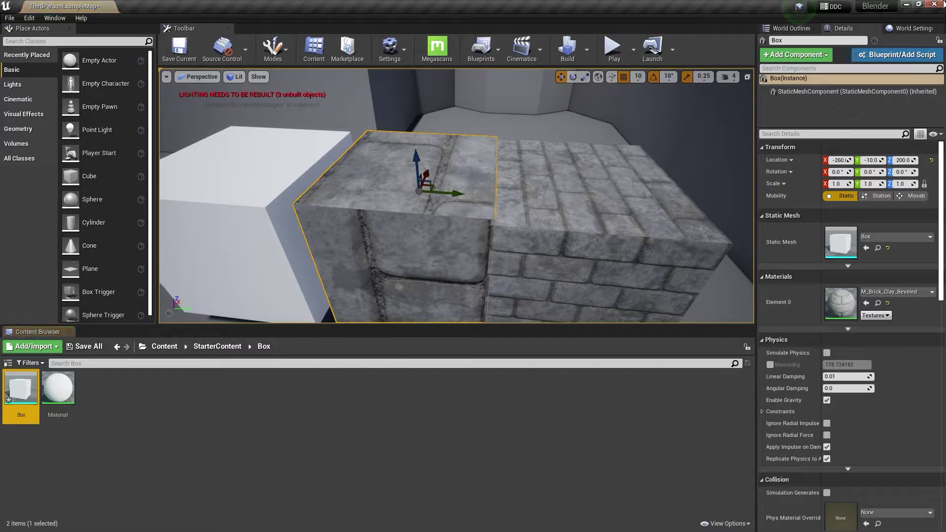
pyautogui.hotkey('alt', 'Tab')
pyautogui.click(331, 246)
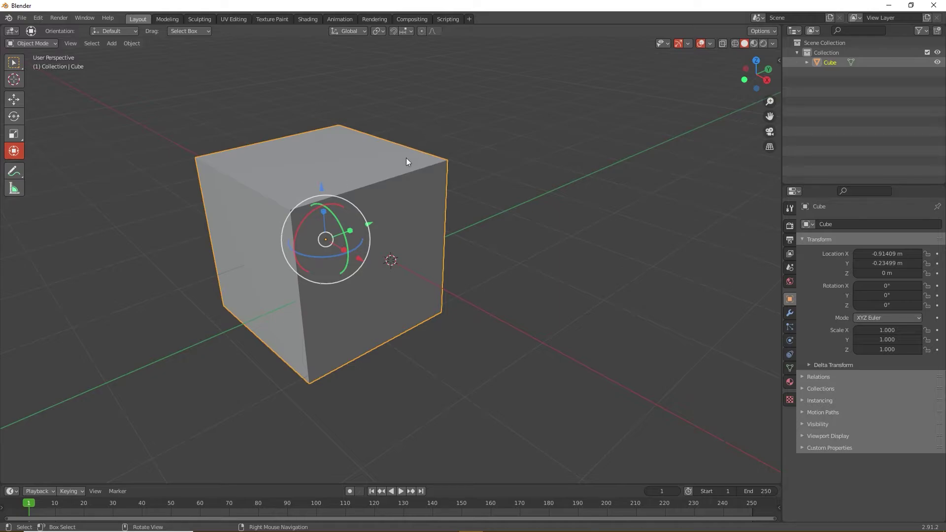
pyautogui.click(517, 163)
pyautogui.click(311, 21)
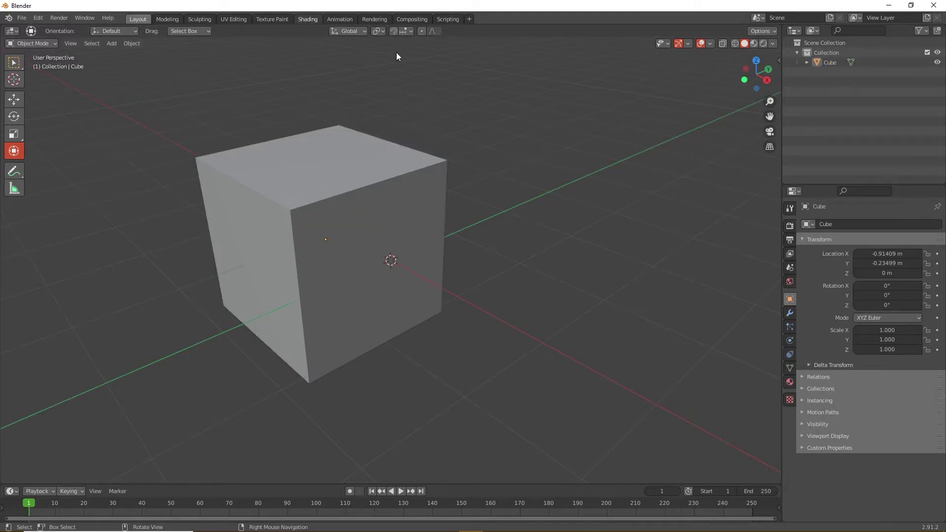
pyautogui.scroll(6, 486, 207)
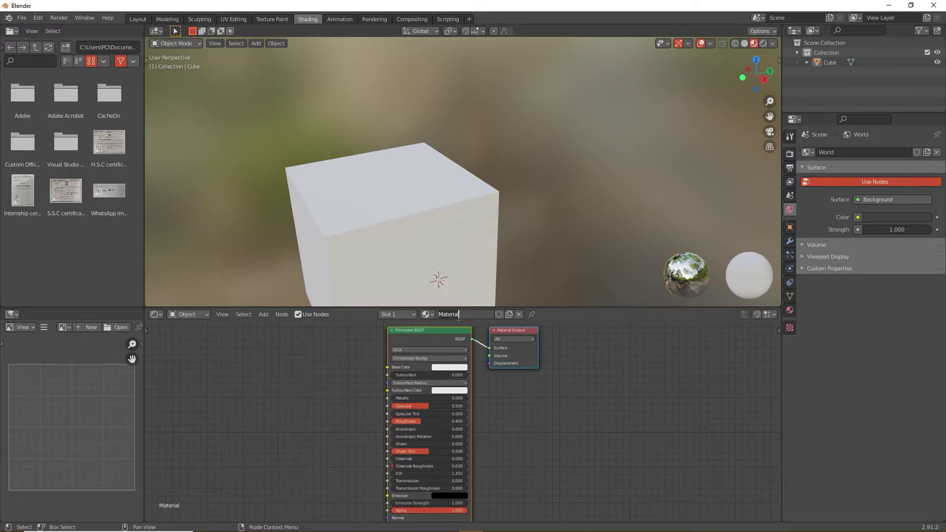
# Compare the cube's material name with the material imported in Unreal Engine's Box folder, and return to Blender.
pyautogui.press('super')
pyautogui.click(496, 522)
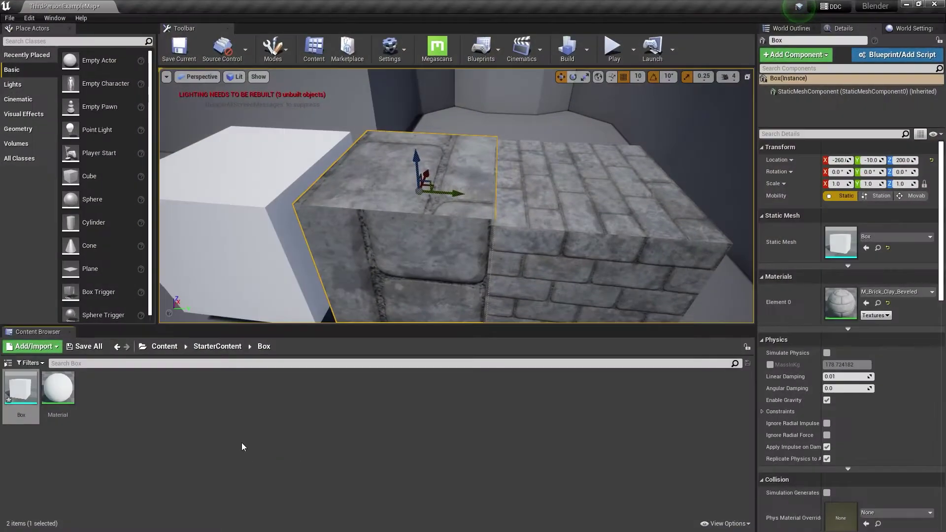
pyautogui.press('super')
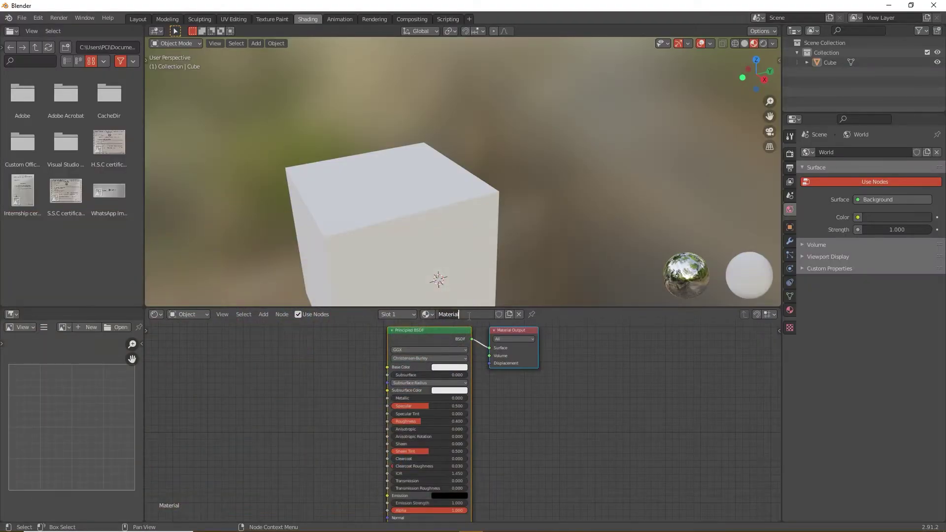
pyautogui.click(463, 379)
# Add an Image Texture node beside the Principled BSDF and connect its Color output to Base Color.
pyautogui.click(263, 314)
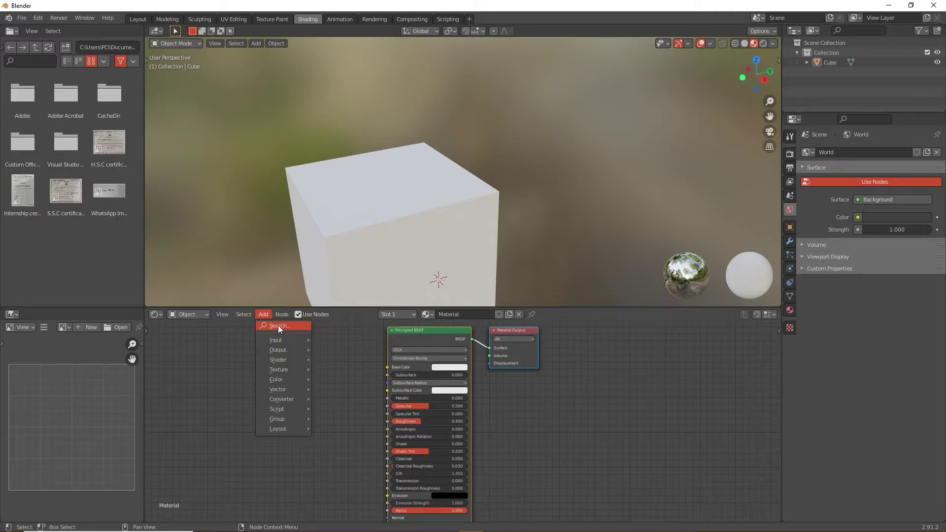
pyautogui.click(273, 326)
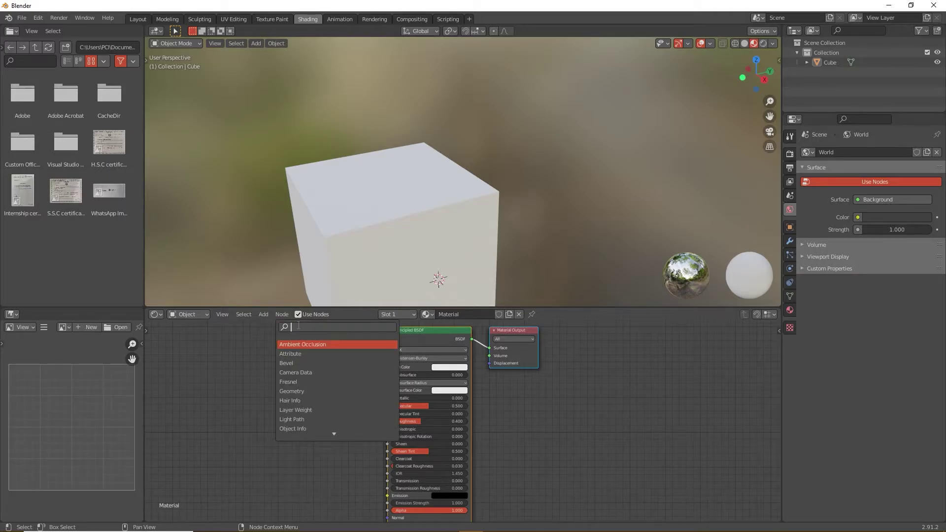
pyautogui.write('img')
pyautogui.click(303, 344)
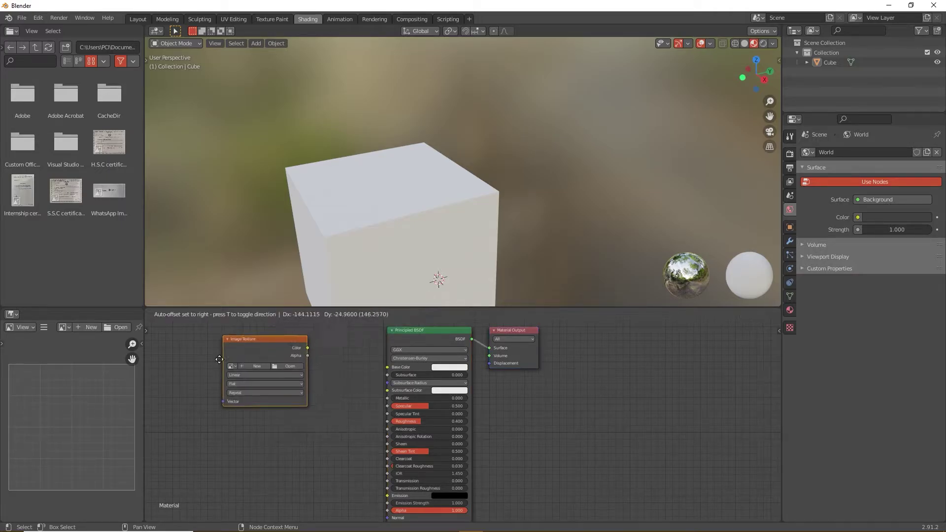
pyautogui.click(289, 351)
pyautogui.moveTo(293, 353); pyautogui.dragTo(324, 356)
pyautogui.moveTo(392, 373); pyautogui.dragTo(392, 372)
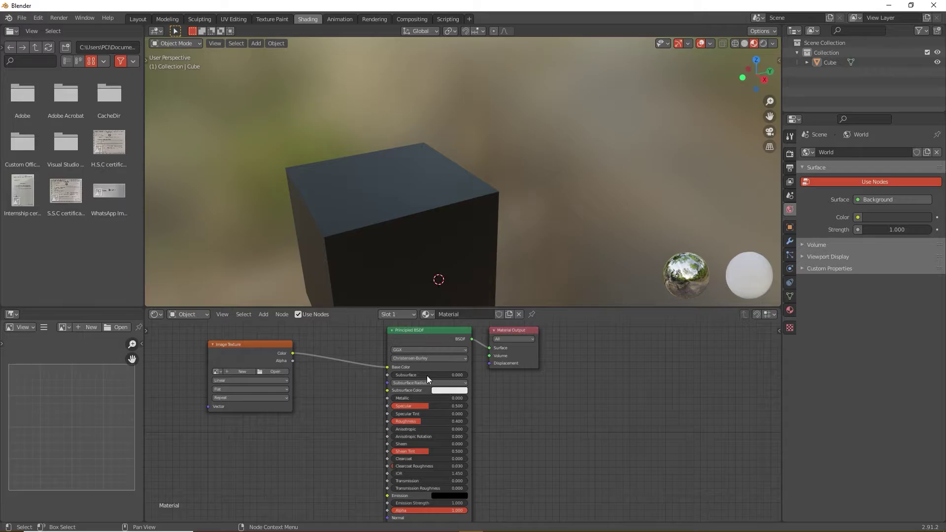
# Load T_Brick_Clay_Beveled_D.TGA from the Videos folder into the Image Texture node and inspect the bricks on the cube.
pyautogui.click(275, 372)
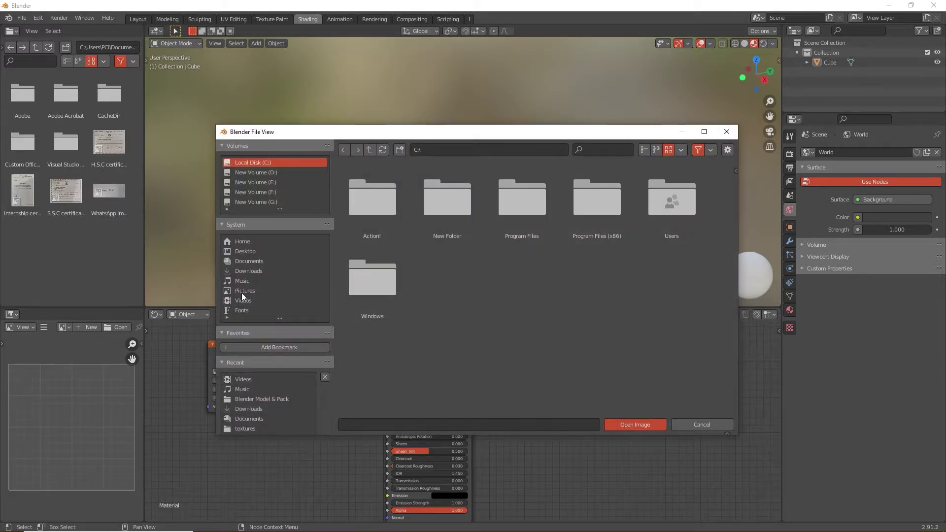
pyautogui.click(243, 300)
pyautogui.click(527, 217)
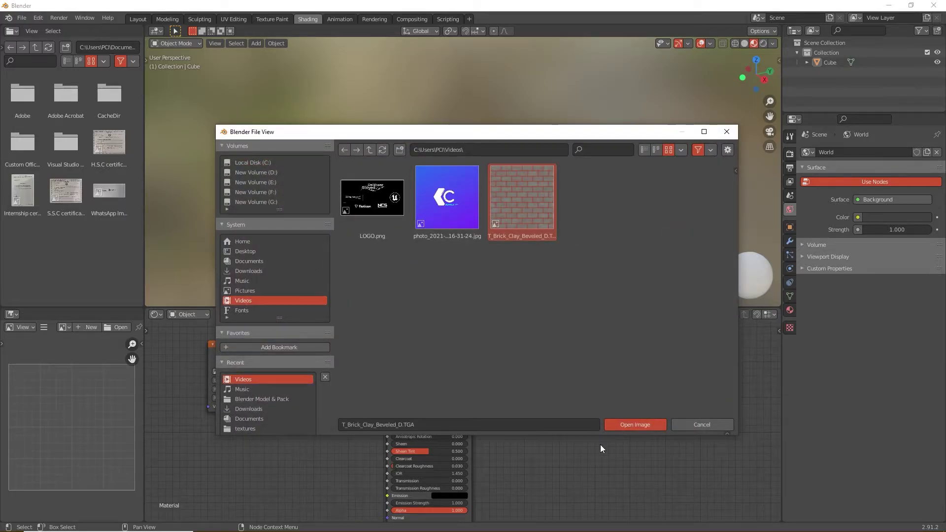
pyautogui.click(618, 426)
pyautogui.scroll(-3, 395, 223)
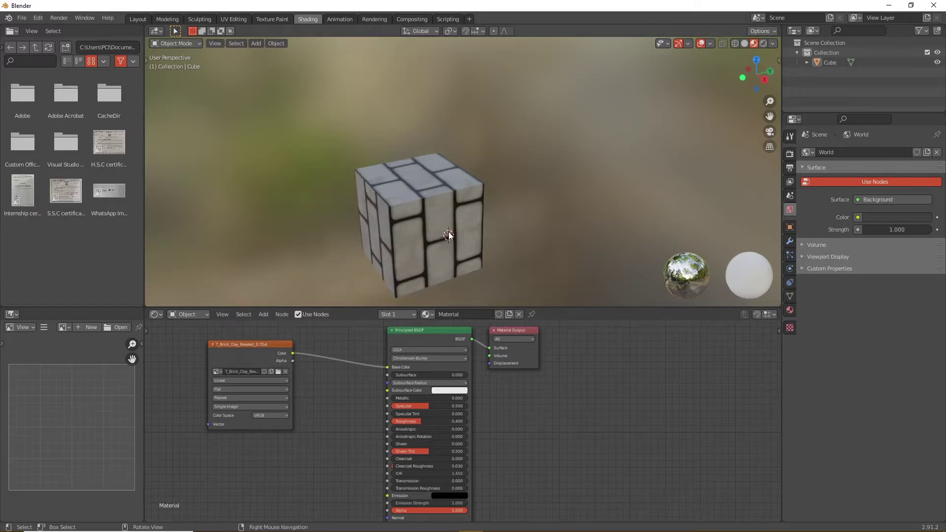
pyautogui.moveTo(395, 222); pyautogui.dragTo(375, 148, button='middle')
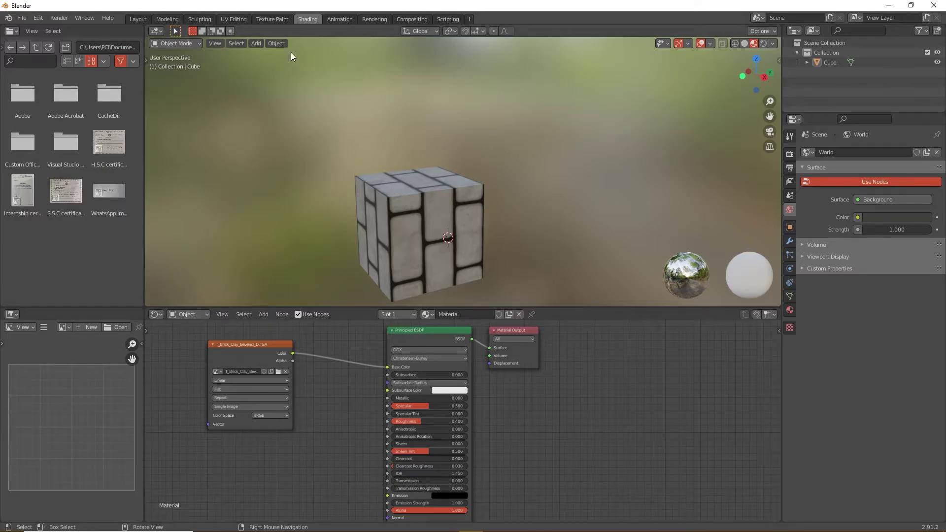
# Switch to the UV Editing workspace and show the cube's whole UV layout over the brick texture.
pyautogui.click(231, 18)
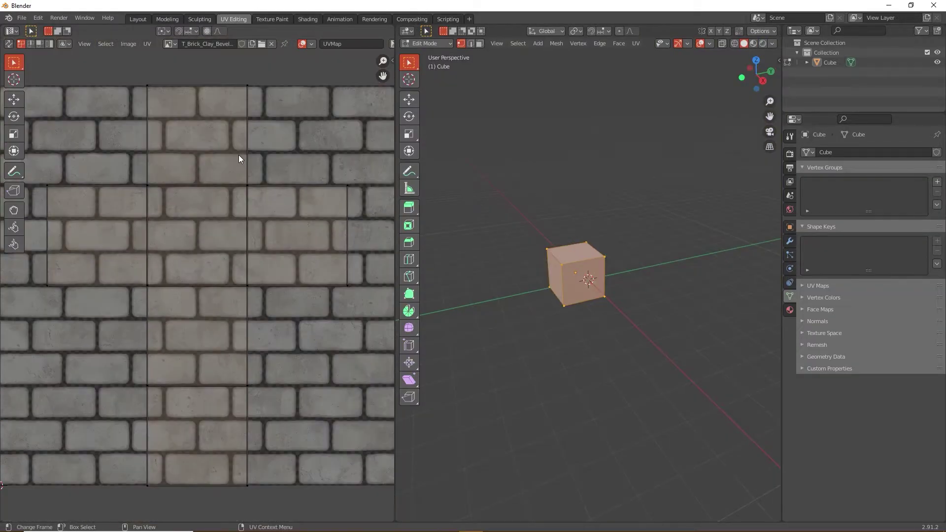
pyautogui.scroll(-4, 227, 187)
pyautogui.scroll(1, 217, 224)
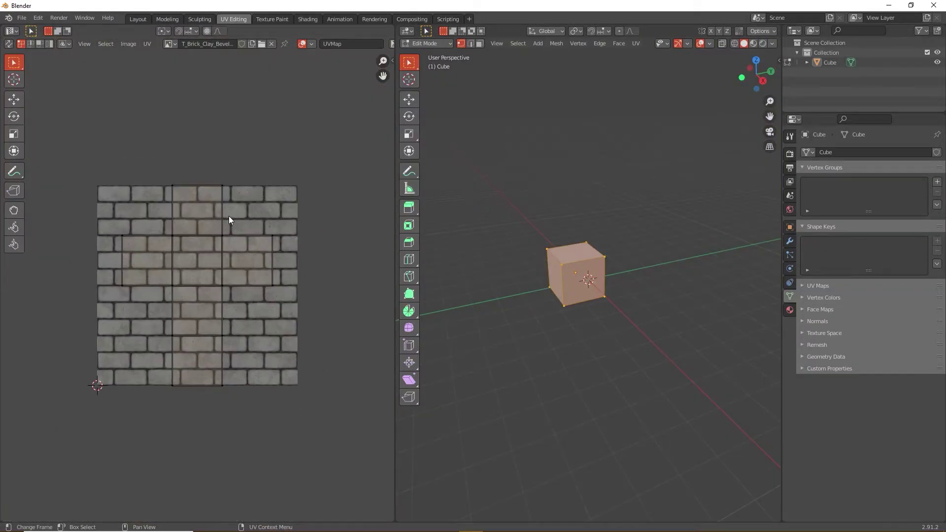
# Switch to face selection and select single faces of the cube to see where each lies in the UV layout.
pyautogui.click(479, 43)
pyautogui.click(569, 253)
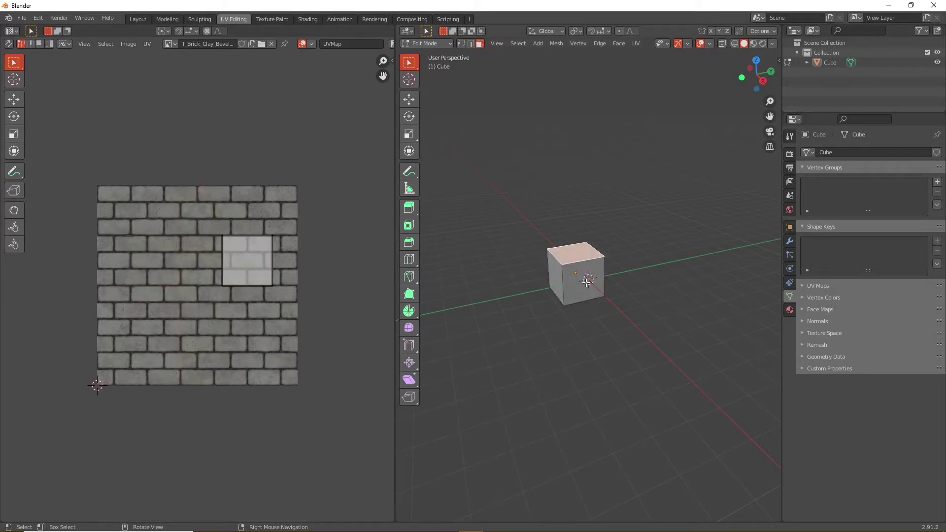
pyautogui.scroll(2, 567, 254)
pyautogui.click(564, 264)
pyautogui.moveTo(564, 265); pyautogui.dragTo(616, 258, button='middle')
pyautogui.click(660, 254)
pyautogui.click(401, 100)
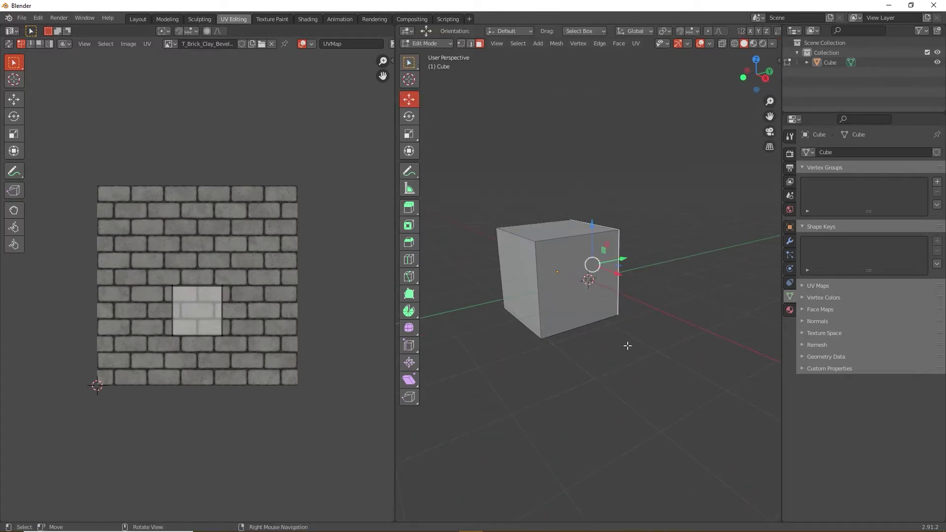
# Select all of the cube's faces and its whole UV layout with the Move tool active.
pyautogui.press('a')
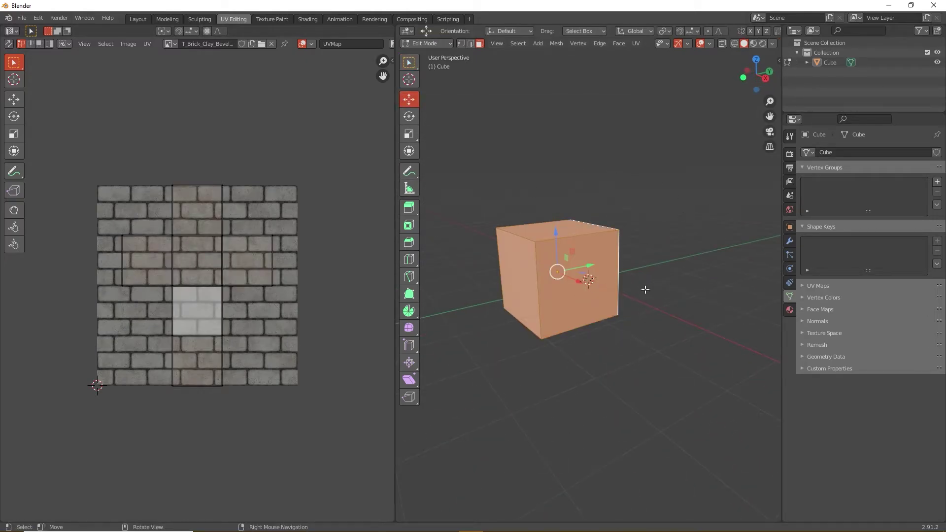
pyautogui.moveTo(648, 314); pyautogui.dragTo(629, 309, button='middle')
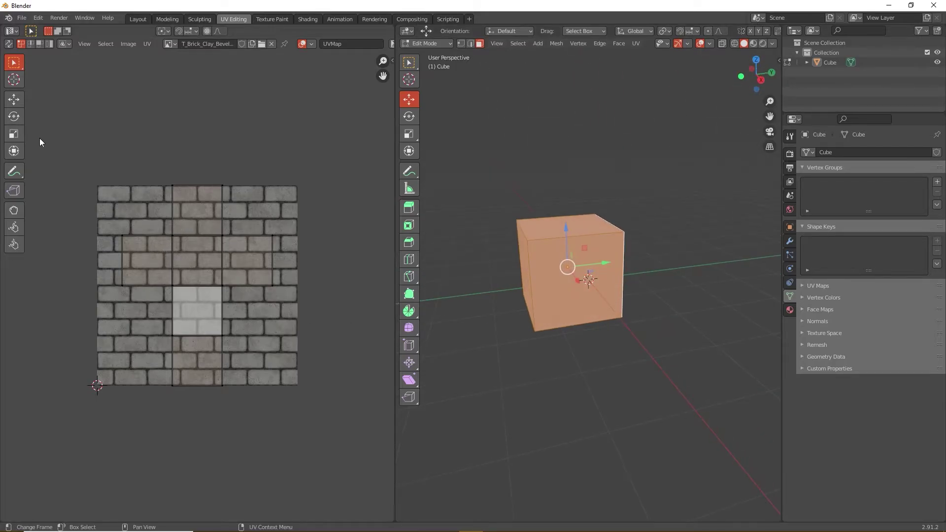
pyautogui.click(14, 99)
pyautogui.moveTo(127, 168); pyautogui.dragTo(337, 401)
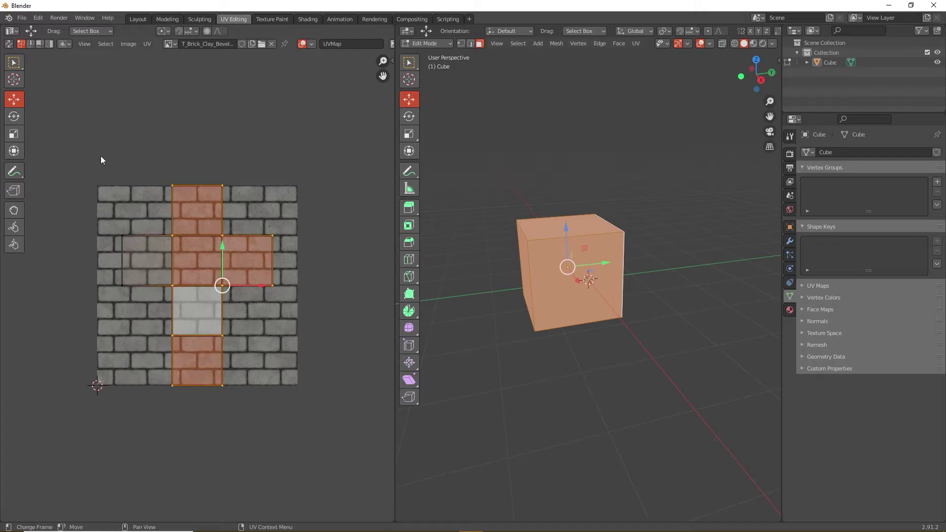
pyautogui.moveTo(101, 159); pyautogui.dragTo(316, 386)
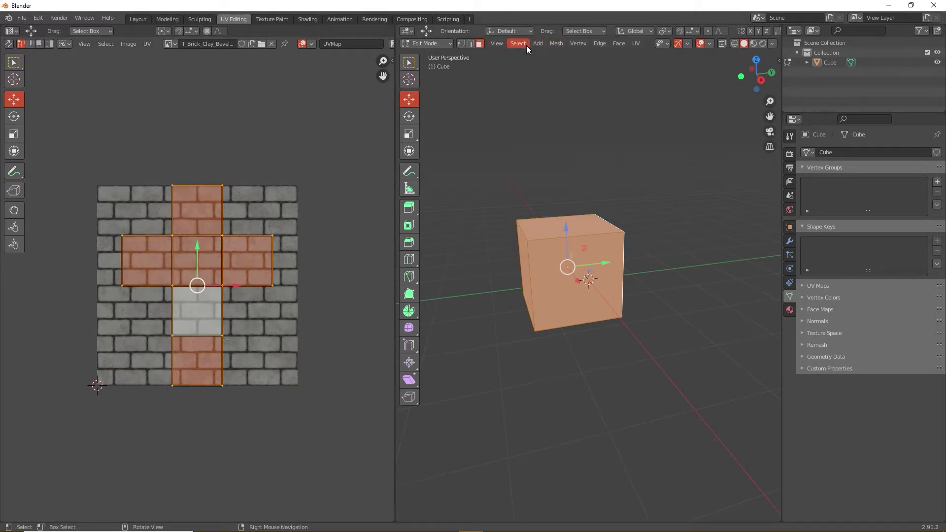
# Try the standard Unwrap on the cube, and re-unwrap it with Smart UV Project at a 66° angle limit and 0.000 island margin.
pyautogui.click(636, 44)
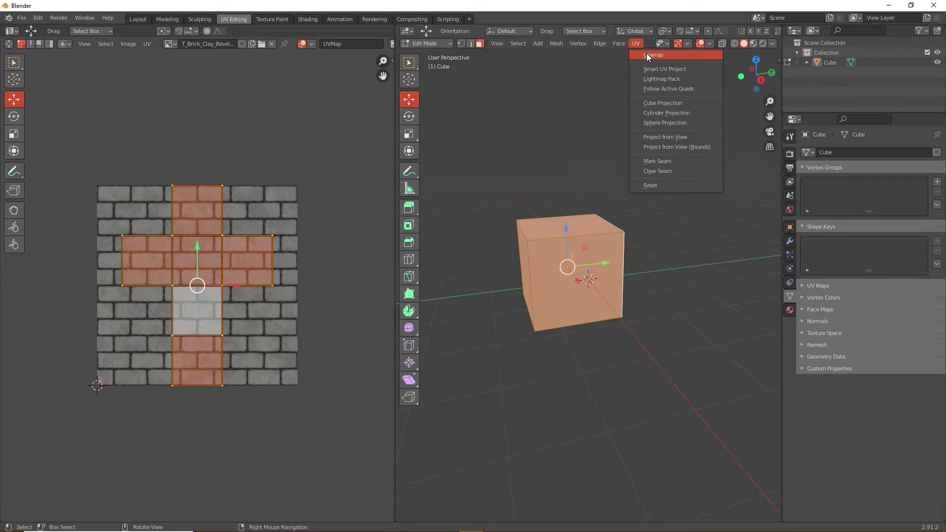
pyautogui.click(646, 53)
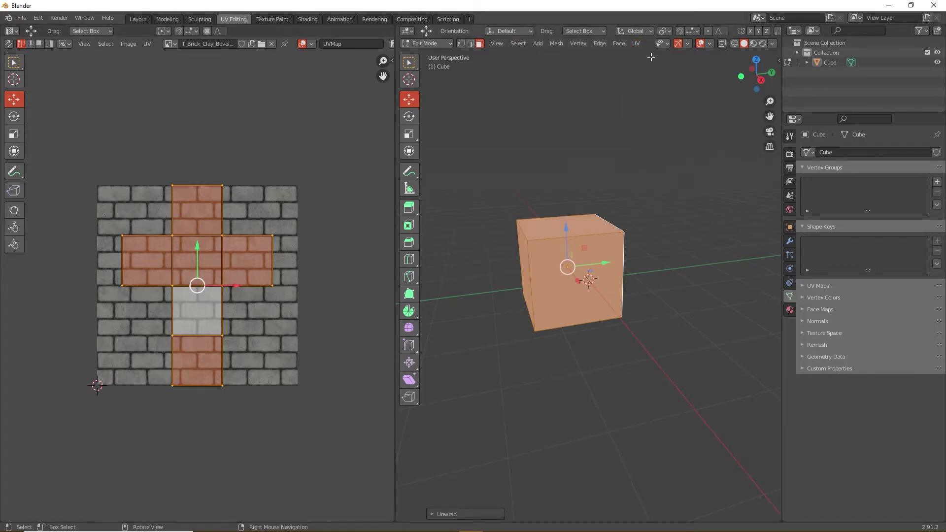
pyautogui.click(637, 44)
pyautogui.click(650, 67)
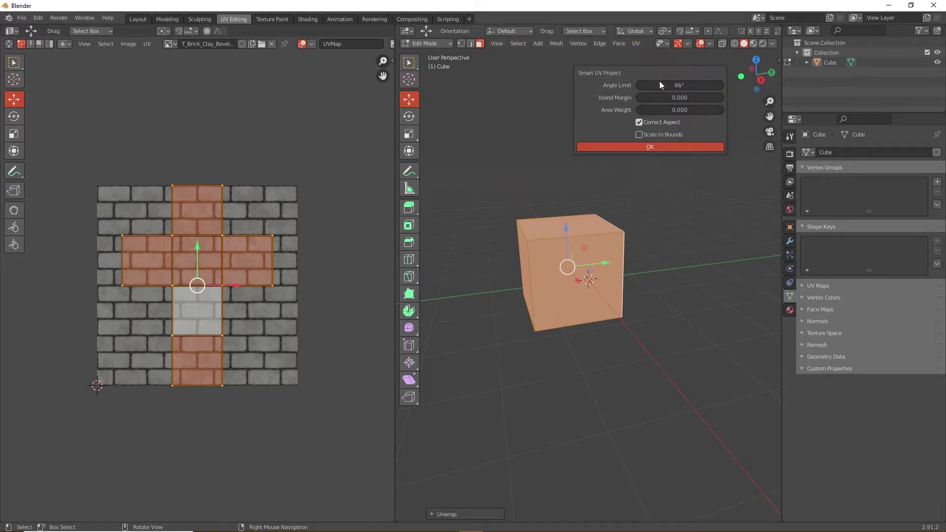
pyautogui.click(651, 149)
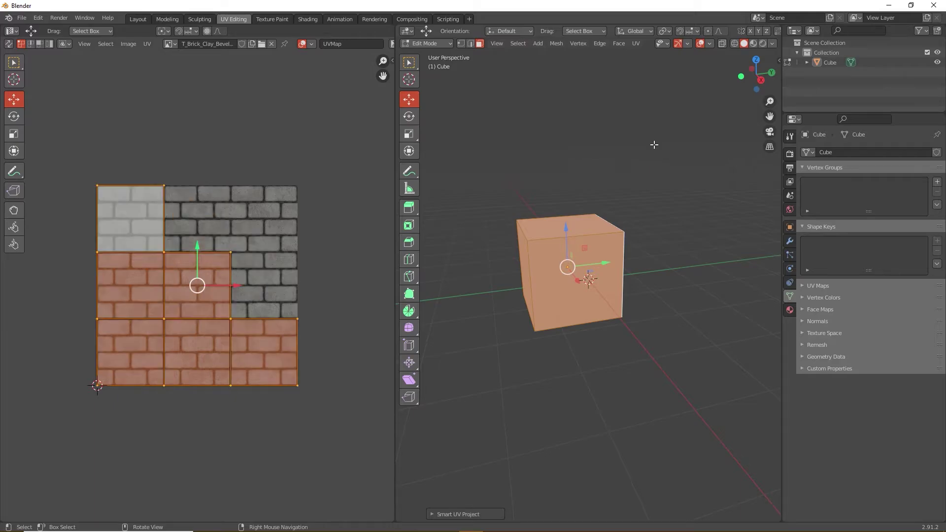
# Deselect the cube's faces and display it in Material Preview to inspect the bricks.
pyautogui.click(507, 192)
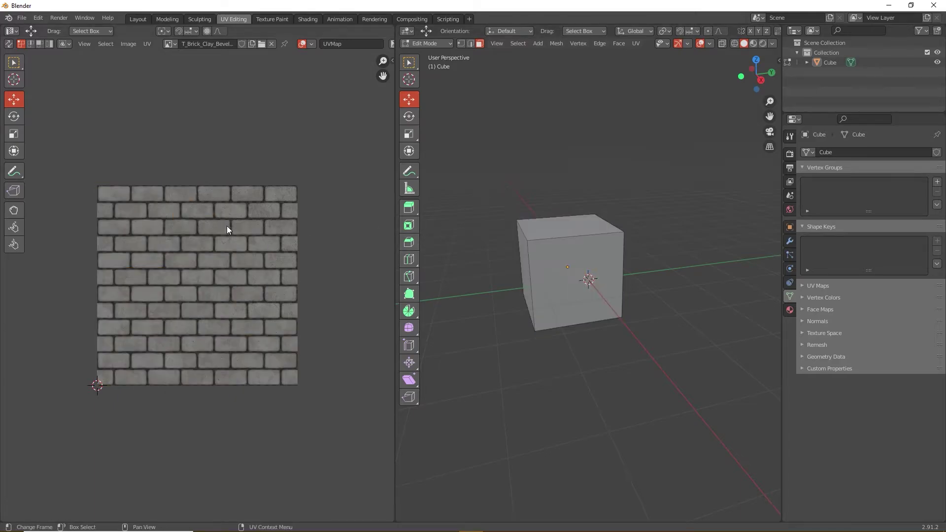
pyautogui.click(754, 43)
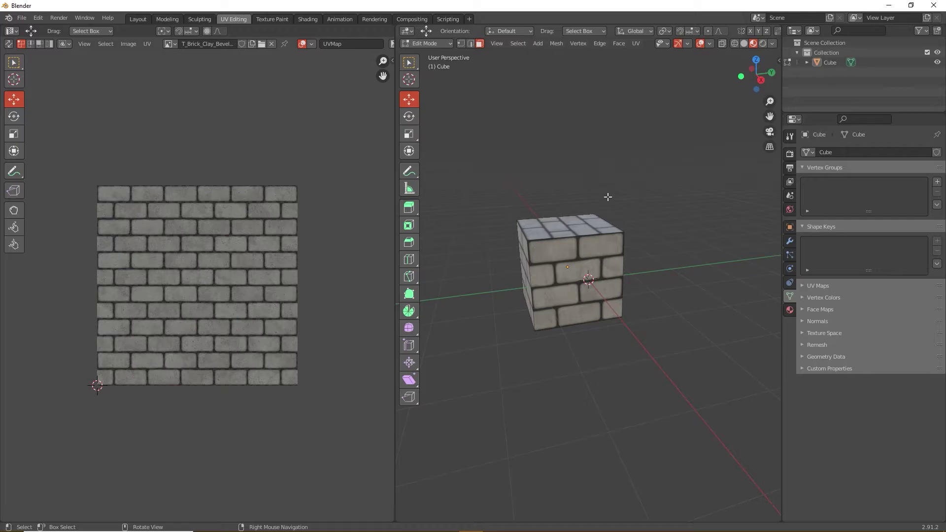
pyautogui.moveTo(608, 197); pyautogui.dragTo(712, 287, button='middle')
# Select the cube's whole UV layout and scale it up until one face's square covers the full brick texture.
pyautogui.click(575, 256)
pyautogui.press('a')
pyautogui.moveTo(69, 136); pyautogui.dragTo(242, 422)
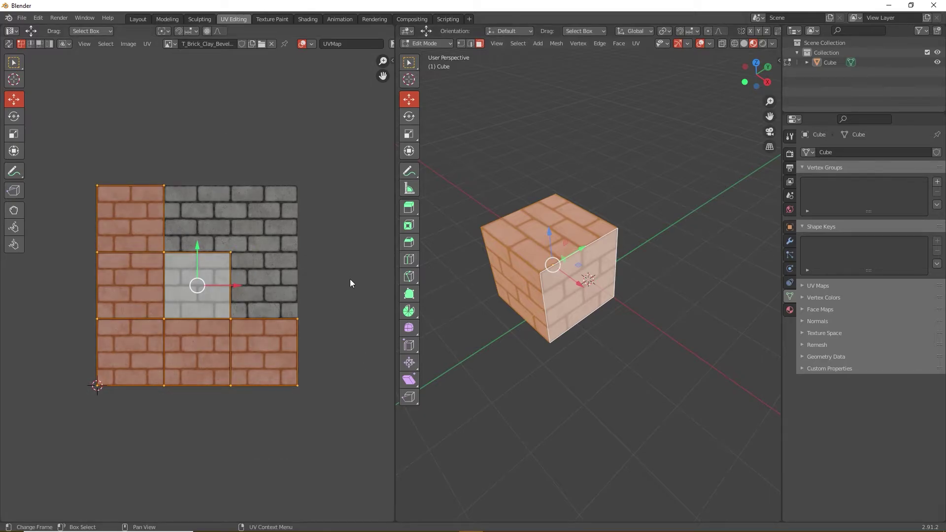
pyautogui.scroll(-3, 326, 279)
pyautogui.press('s')
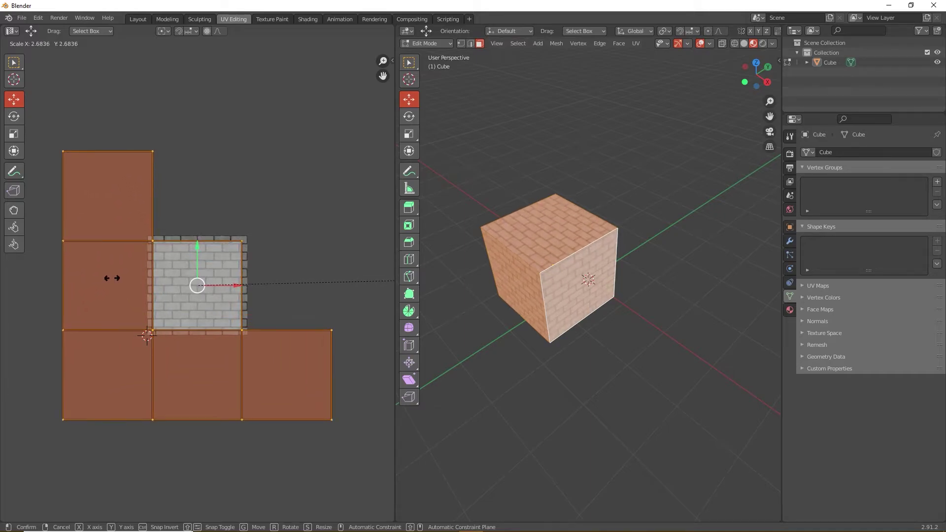
pyautogui.click(153, 276)
# Compare the brick tiling with the default cube in Unreal Engine, and return to Blender to examine the cube's faces.
pyautogui.click(539, 372)
pyautogui.moveTo(538, 371); pyautogui.dragTo(538, 437, button='middle')
pyautogui.press('super')
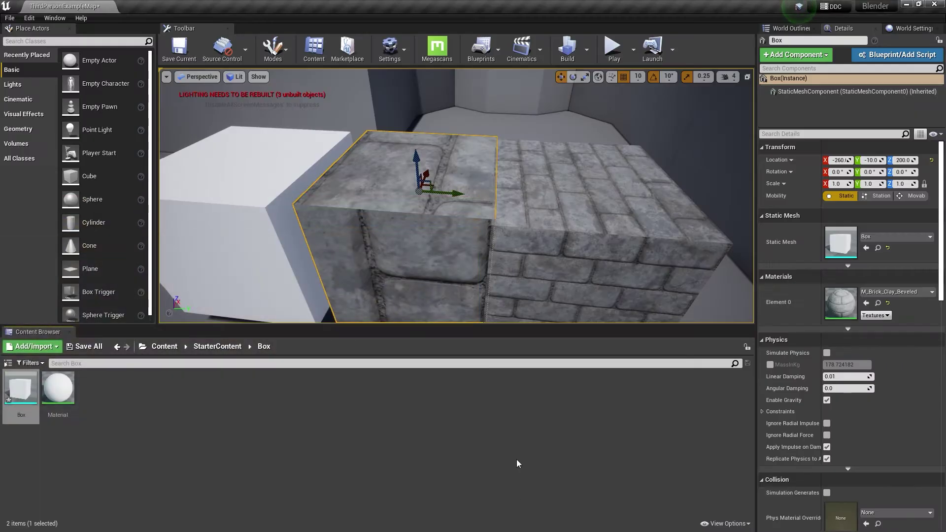
pyautogui.press('super')
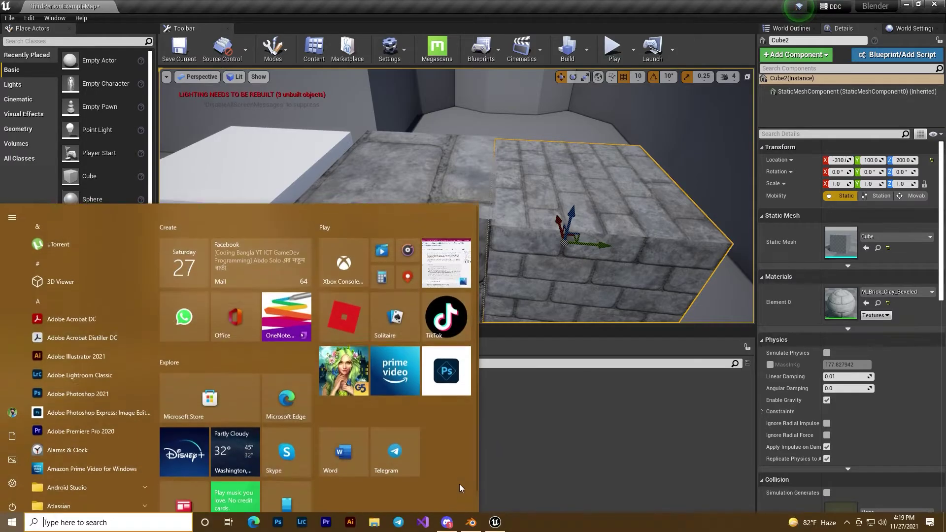
pyautogui.click(474, 521)
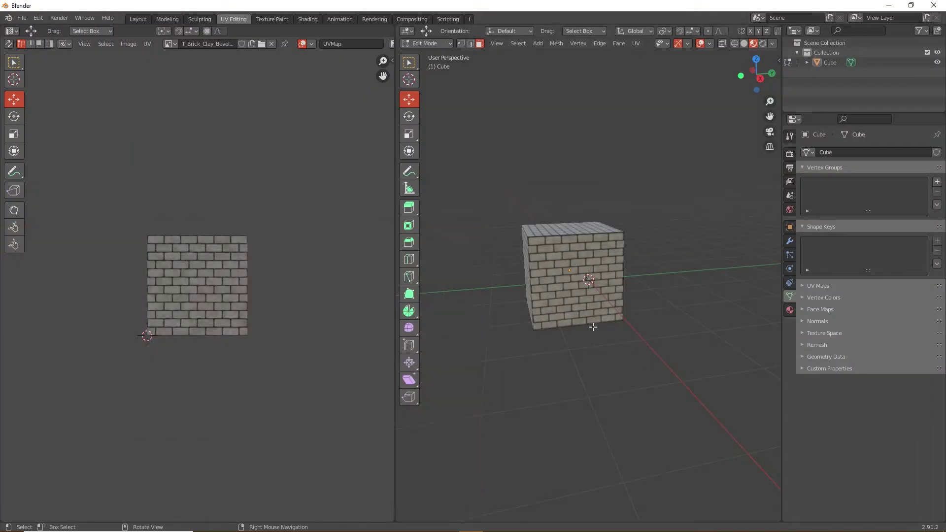
pyautogui.moveTo(591, 326); pyautogui.dragTo(571, 361, button='middle')
pyautogui.scroll(3, 574, 347)
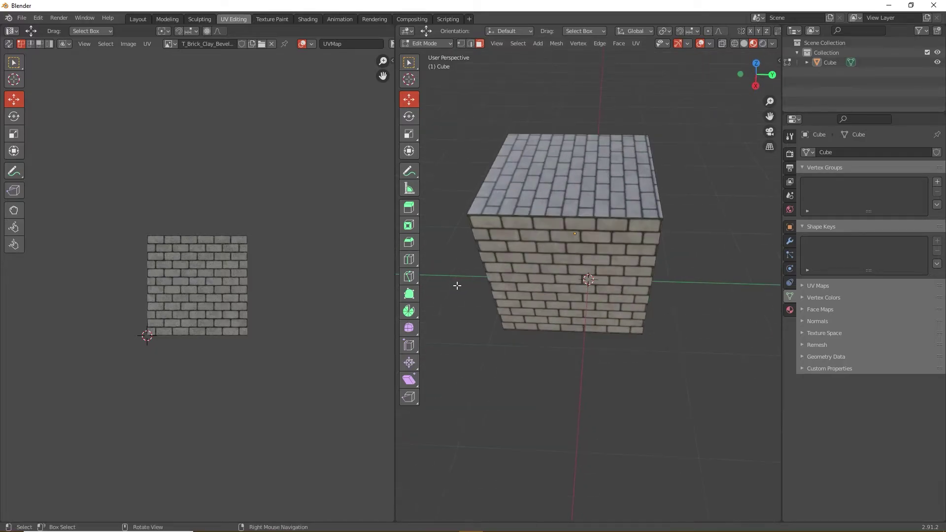
# Select the whole UV layout again and scale it by about 0.995 to fit the middle face to the texture's edges.
pyautogui.press('a')
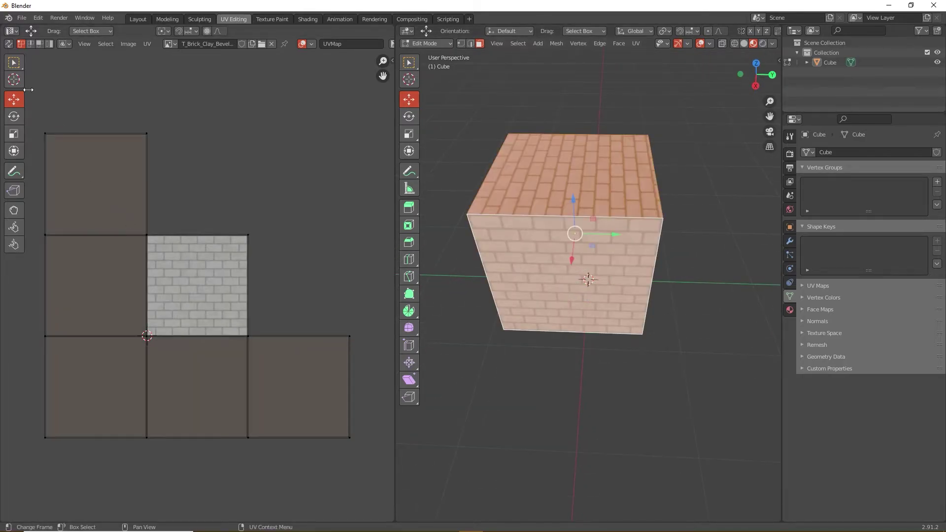
pyautogui.moveTo(36, 104); pyautogui.dragTo(373, 474)
pyautogui.scroll(2, 217, 308)
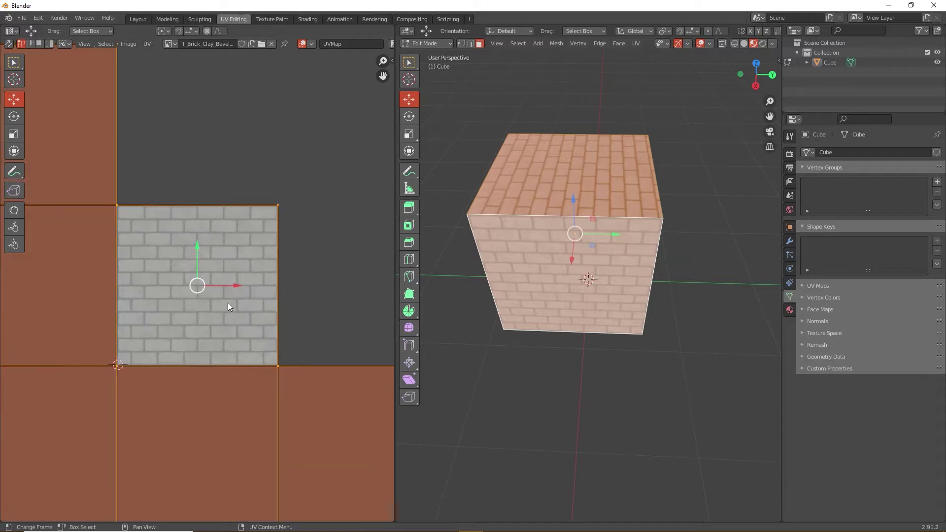
pyautogui.scroll(3, 228, 302)
pyautogui.press('s')
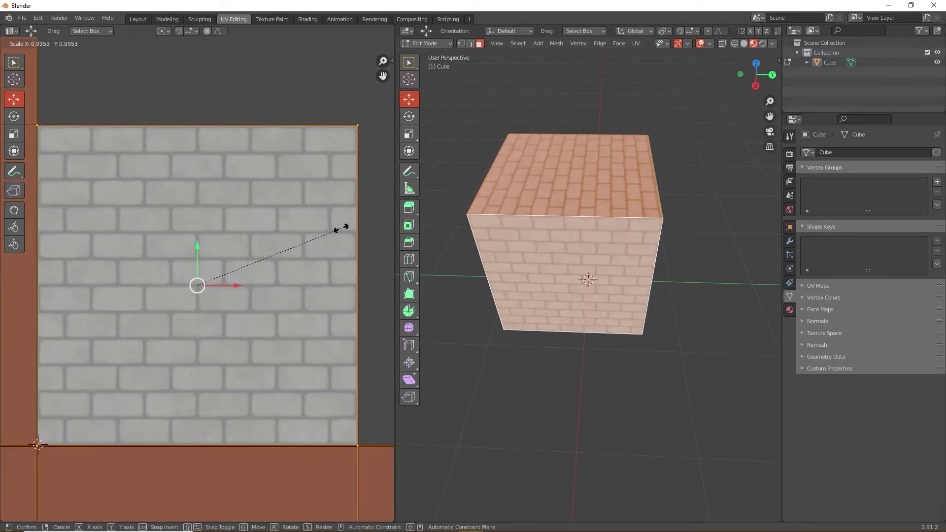
pyautogui.click(341, 228)
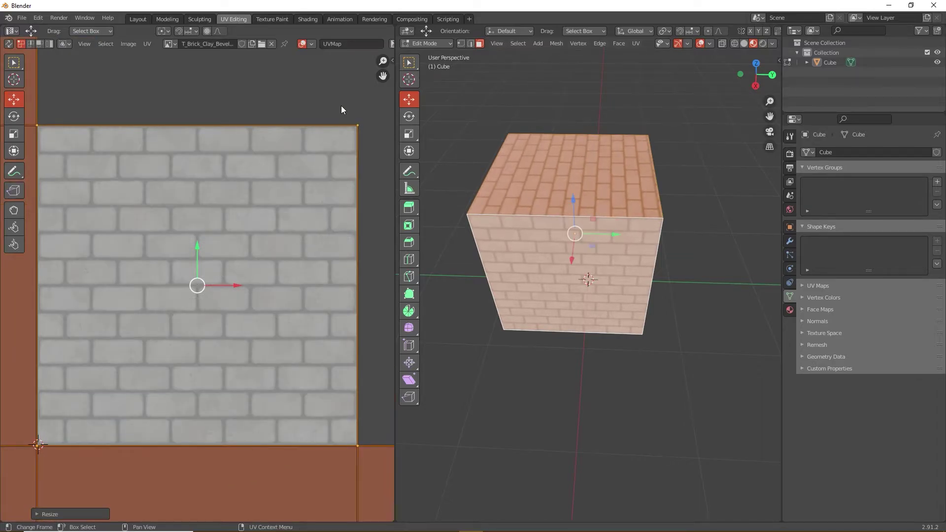
# Check the brick tiling on the deselected cube and select its top face to see its place in the UV layout.
pyautogui.click(341, 106)
pyautogui.click(547, 404)
pyautogui.moveTo(543, 393); pyautogui.dragTo(673, 254, button='middle')
pyautogui.press('F9')
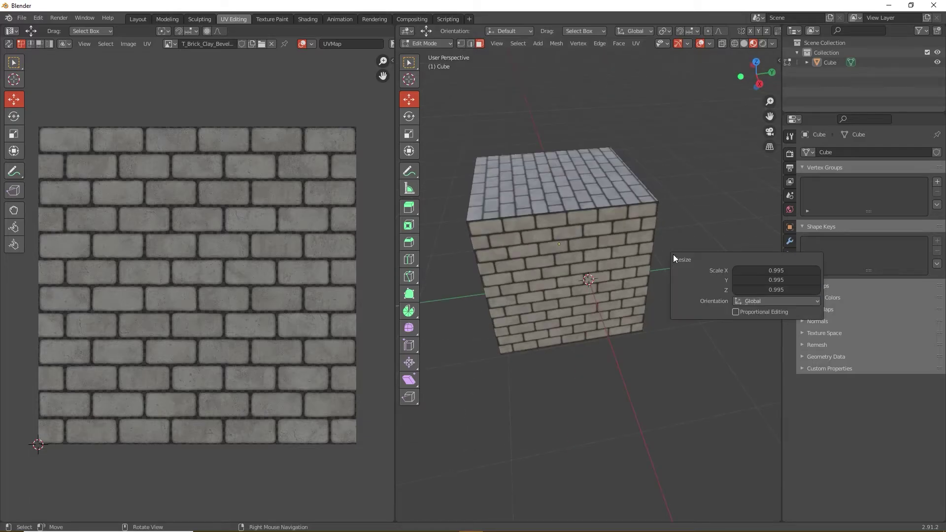
pyautogui.click(581, 185)
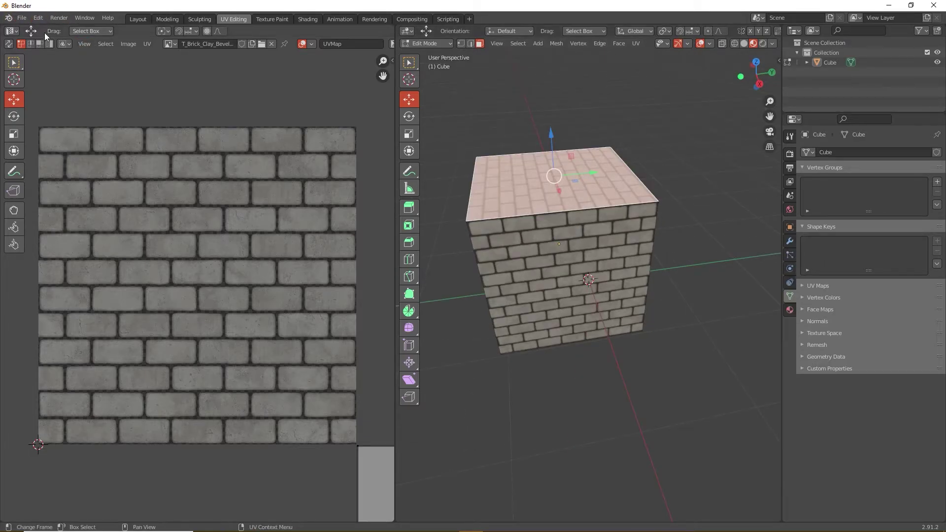
# Switch to the Layout workspace and show the cube in Material Preview to inspect its bricks from several sides.
pyautogui.click(27, 18)
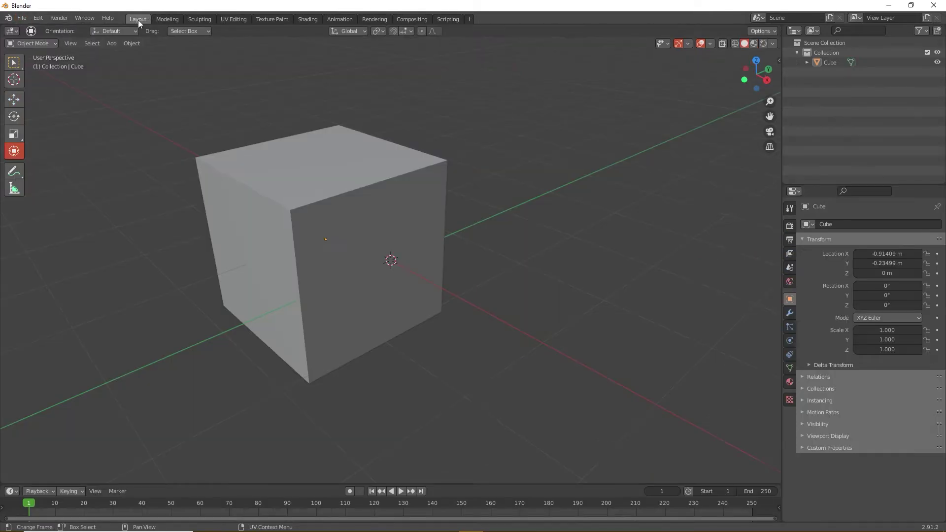
pyautogui.click(137, 19)
pyautogui.moveTo(522, 149); pyautogui.dragTo(623, 131, button='middle')
pyautogui.click(755, 43)
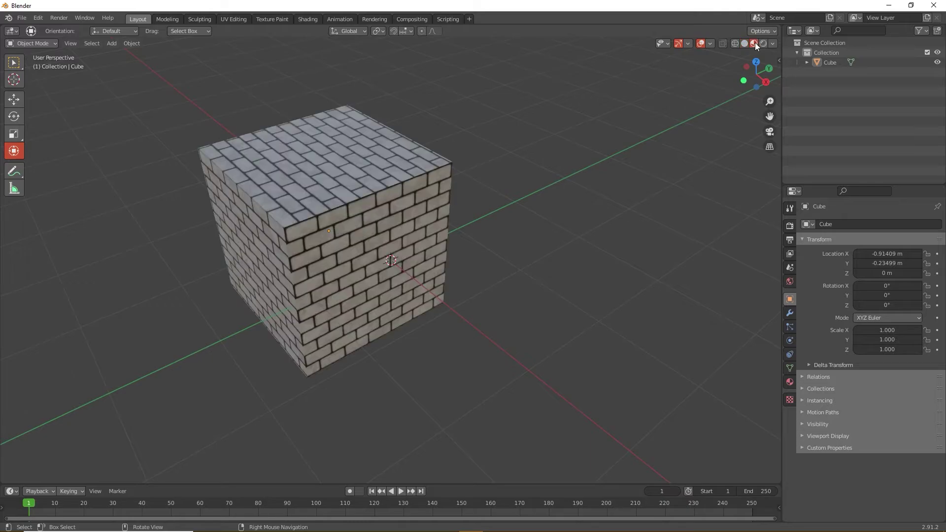
pyautogui.moveTo(439, 142); pyautogui.dragTo(162, 156, button='middle')
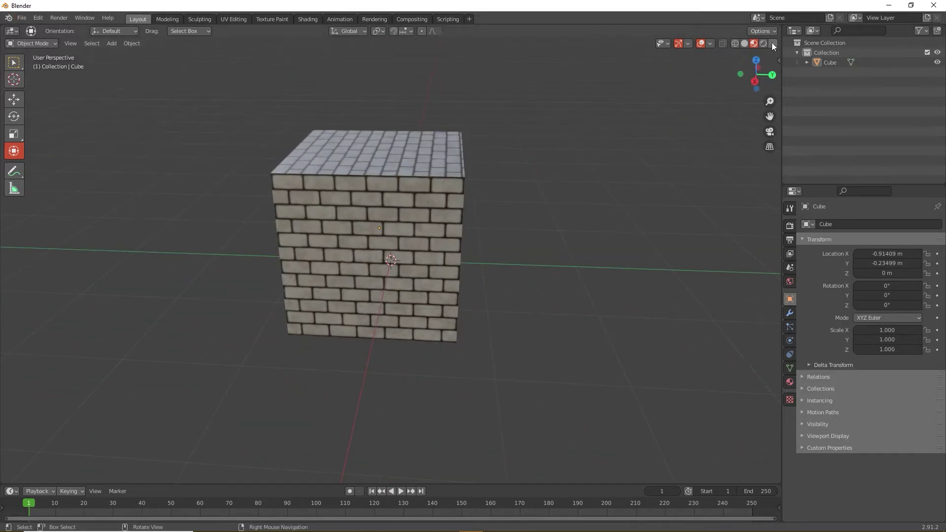
# Turn on the Face Orientation overlay and check which way the cube's faces point.
pyautogui.click(692, 43)
pyautogui.click(710, 43)
pyautogui.click(650, 232)
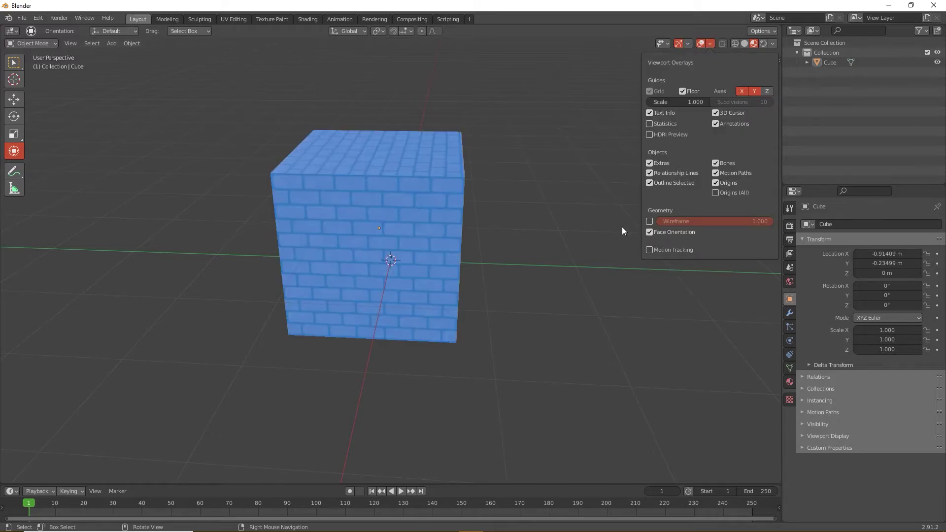
pyautogui.moveTo(622, 226); pyautogui.dragTo(632, 102, button='middle')
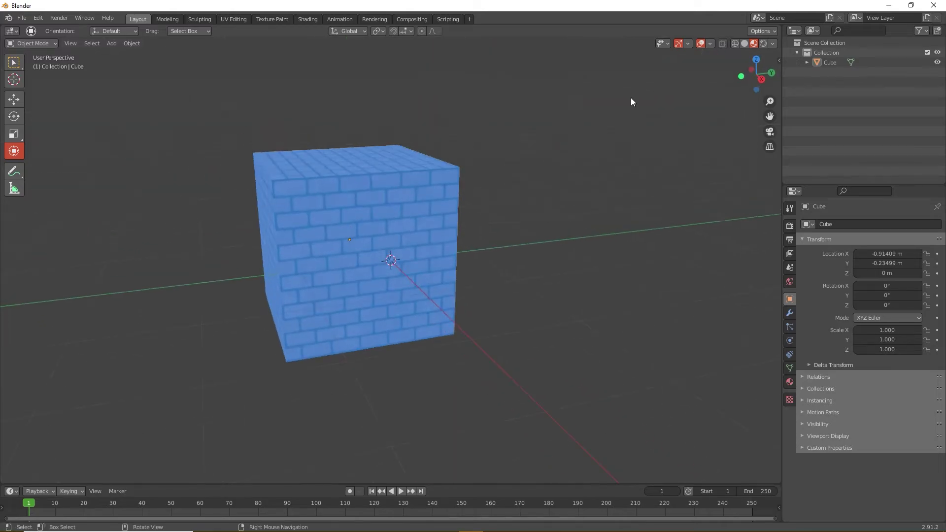
# Turn off the Face Orientation overlay and deselect the cube.
pyautogui.click(362, 265)
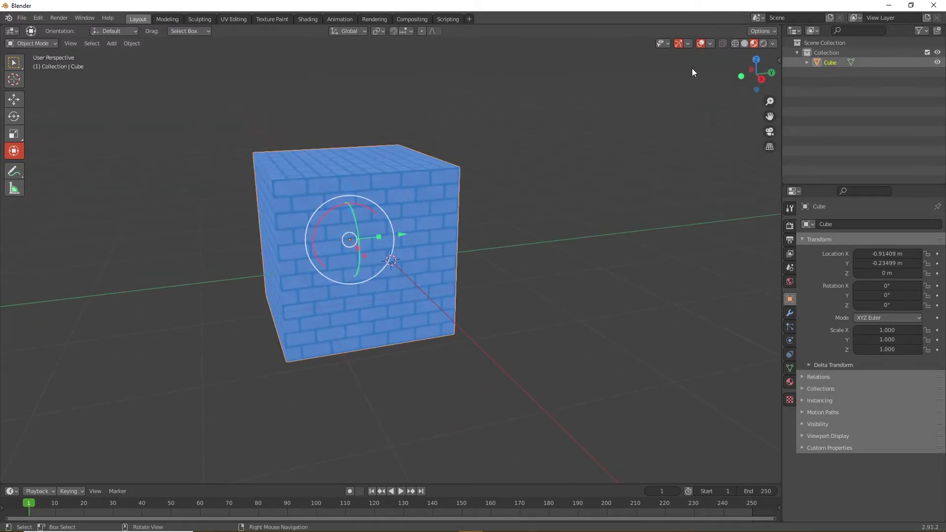
pyautogui.click(710, 43)
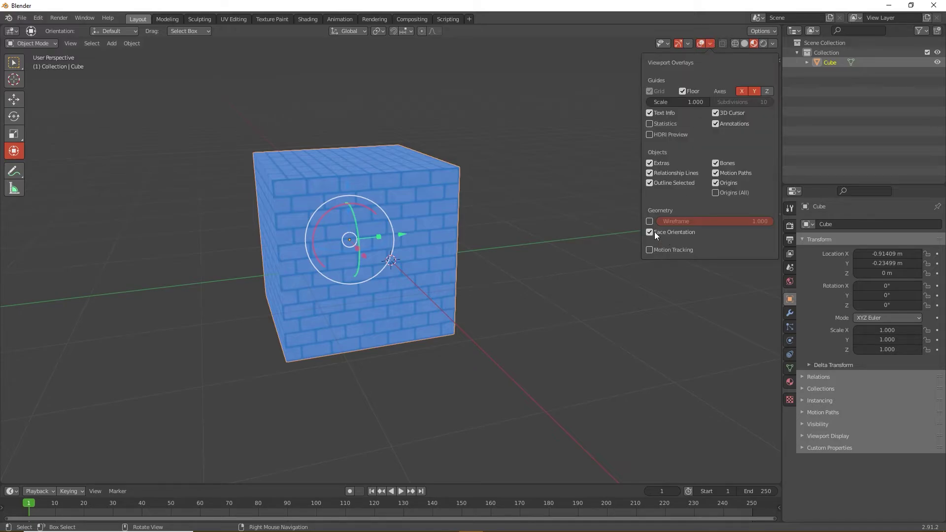
pyautogui.click(651, 232)
pyautogui.click(483, 184)
pyautogui.moveTo(459, 185); pyautogui.dragTo(82, 64, button='middle')
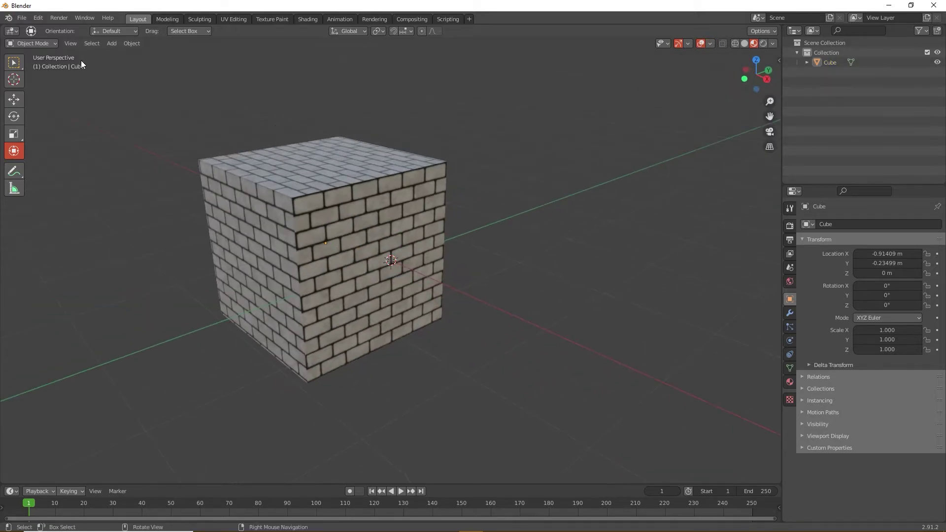
# Enter Edit Mode on the cube, select all its faces and recalculate their normals to the outside.
pyautogui.click(31, 44)
pyautogui.click(29, 66)
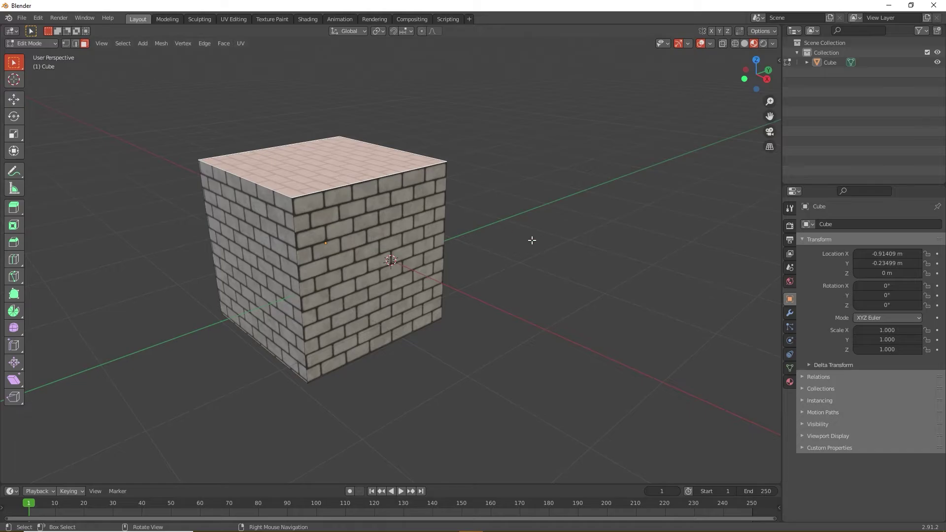
pyautogui.press('a')
pyautogui.click(162, 44)
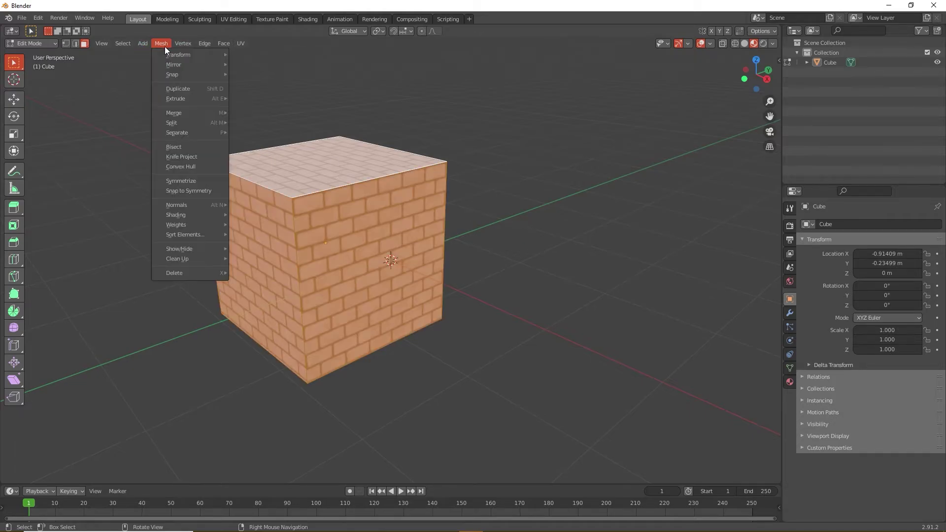
pyautogui.moveTo(186, 204)
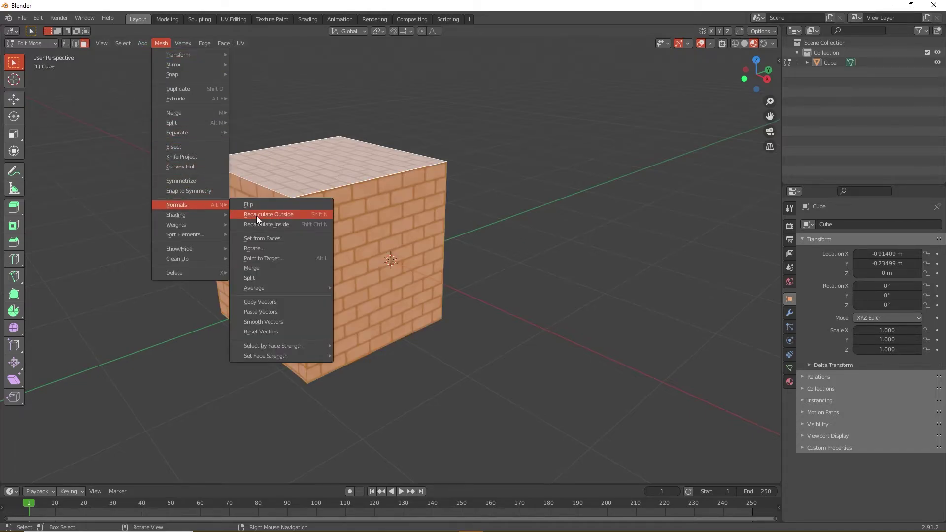
pyautogui.click(257, 215)
# Examine the recalculated cube's brick faces from outside and inside, both deselected and selected, and return to Object Mode.
pyautogui.click(540, 186)
pyautogui.moveTo(416, 190); pyautogui.dragTo(396, 233, button='middle')
pyautogui.scroll(15, 328, 205)
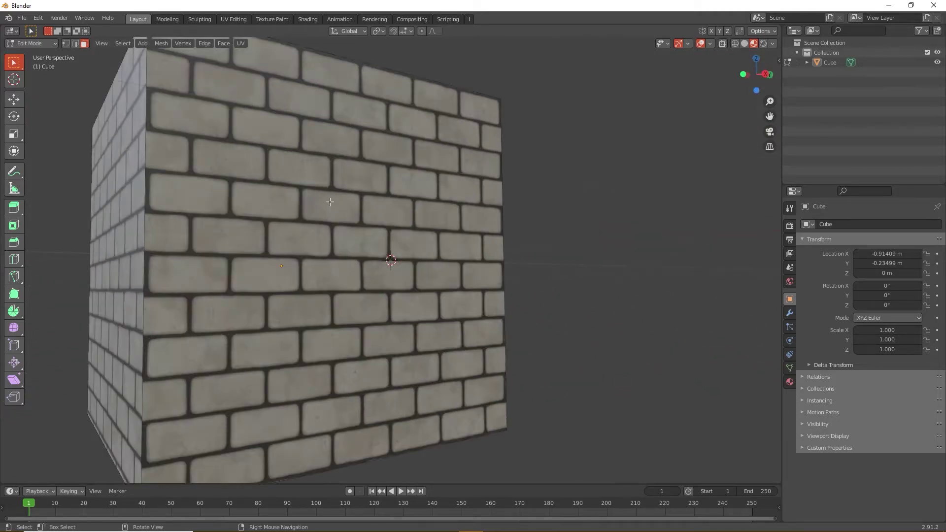
pyautogui.scroll(5, 335, 216)
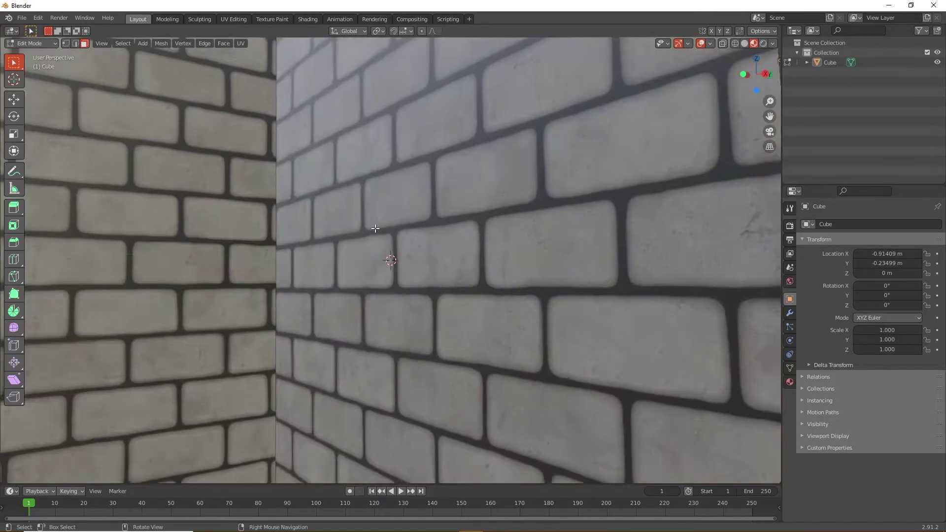
pyautogui.moveTo(417, 237); pyautogui.dragTo(325, 209, button='middle')
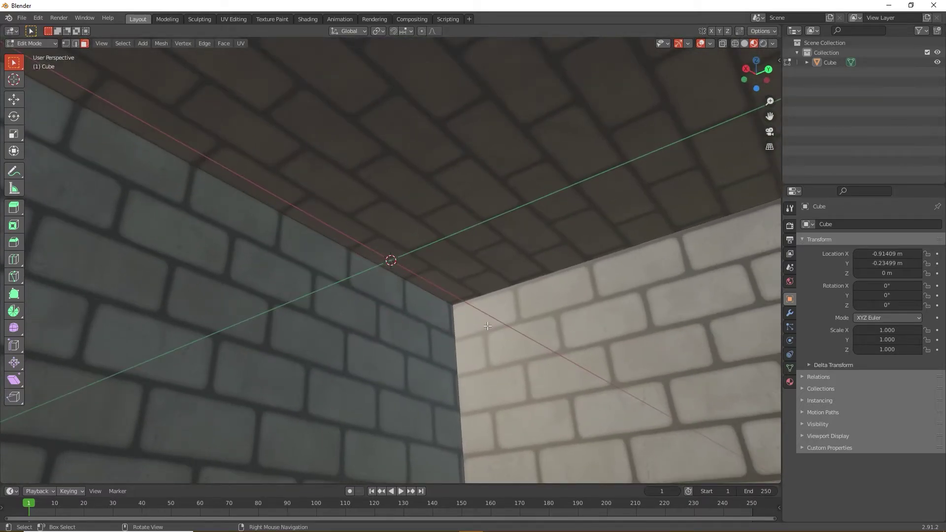
pyautogui.scroll(-10, 488, 326)
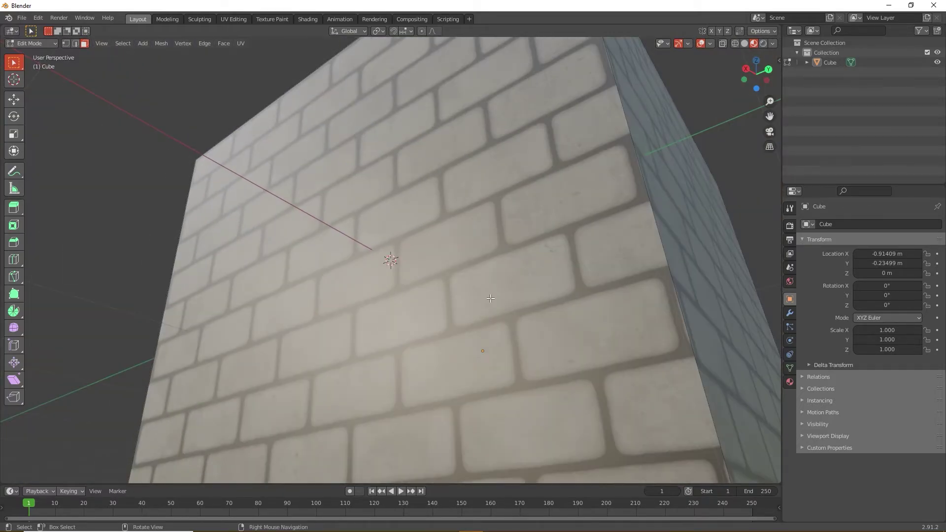
pyautogui.moveTo(488, 335); pyautogui.dragTo(460, 281, button='middle')
pyautogui.moveTo(380, 76); pyautogui.dragTo(468, 247)
pyautogui.moveTo(469, 247); pyautogui.dragTo(332, 239, button='middle')
pyautogui.scroll(10, 327, 235)
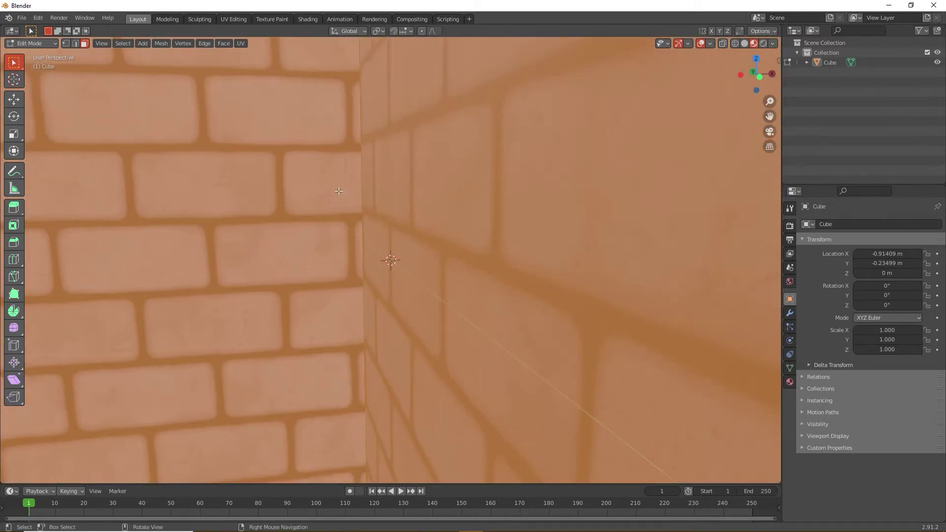
pyautogui.scroll(-10, 339, 191)
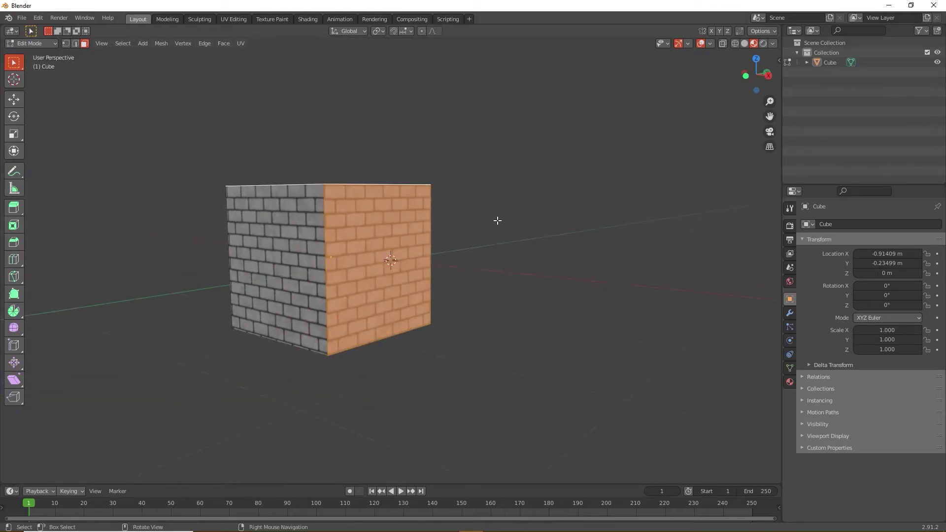
pyautogui.click(29, 43)
# Export the scene as FBX over the existing Box.fbx in the Videos folder.
pyautogui.click(21, 18)
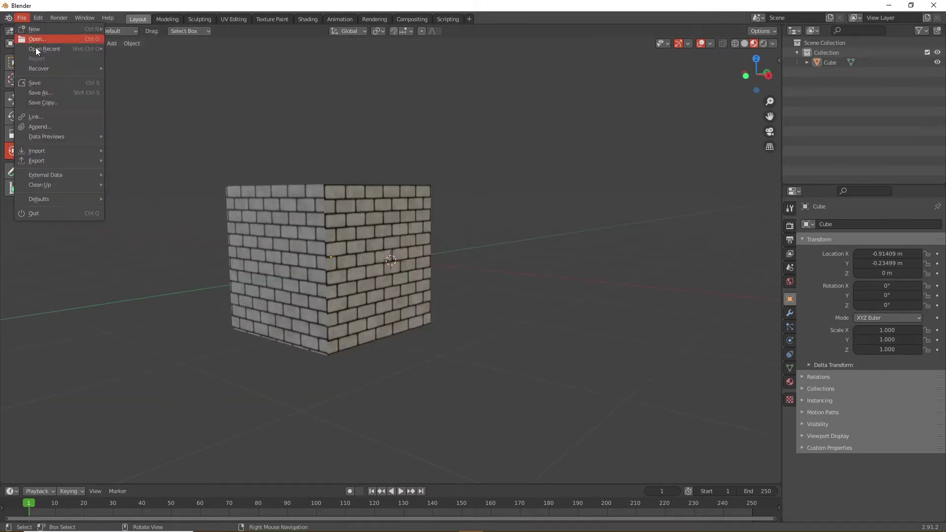
pyautogui.moveTo(61, 160)
pyautogui.click(148, 221)
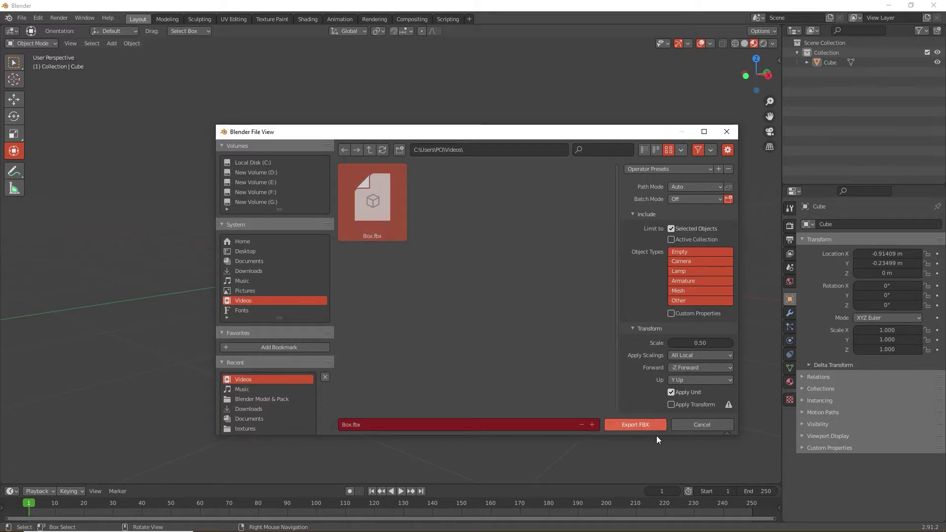
pyautogui.click(642, 421)
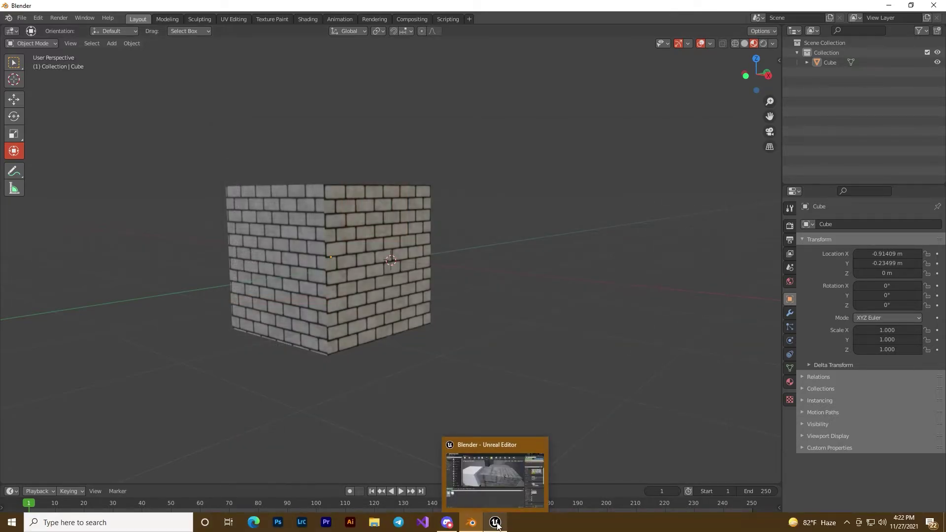
# Switch to Unreal Editor and try to import Box.fbx over the existing Box asset, closing the message log.
pyautogui.click(496, 524)
pyautogui.rightClick(167, 396)
pyautogui.click(195, 122)
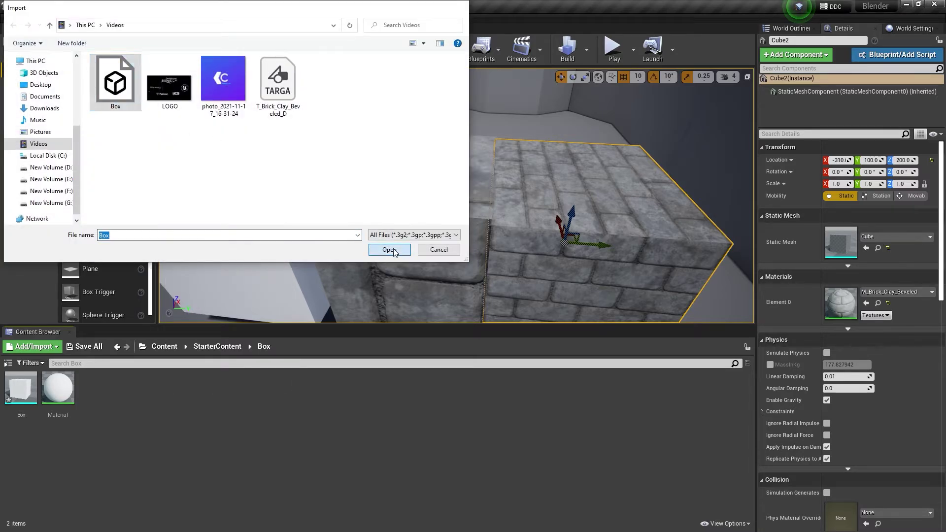
pyautogui.click(390, 250)
pyautogui.click(545, 306)
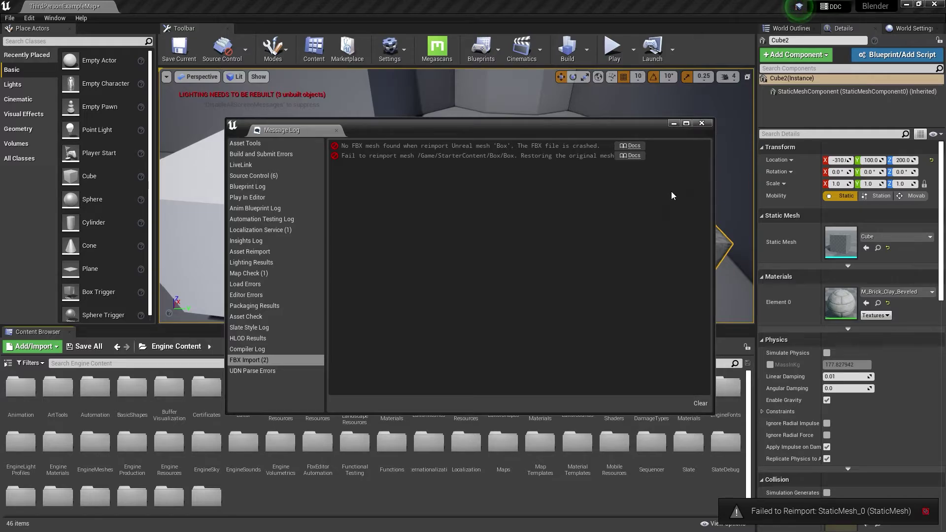
pyautogui.click(702, 123)
# Focus on the imported Box in the level, reveal the Content Browser's folder tree and look through Content and Engine Content.
pyautogui.scroll(-1, 493, 434)
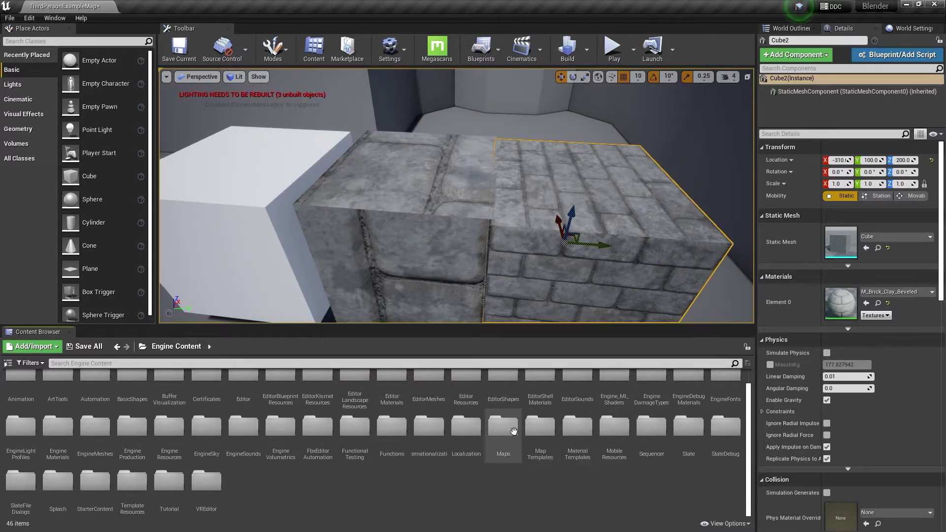
pyautogui.scroll(1, 481, 443)
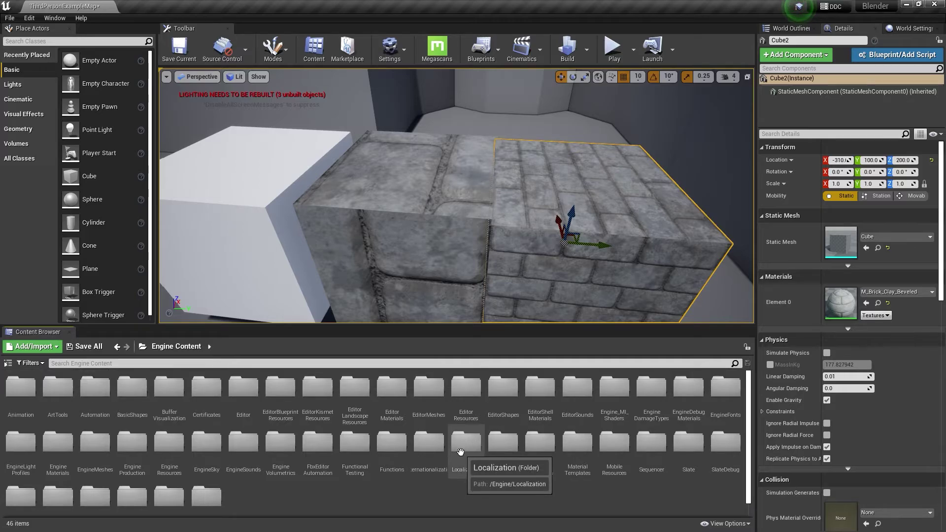
pyautogui.click(357, 233)
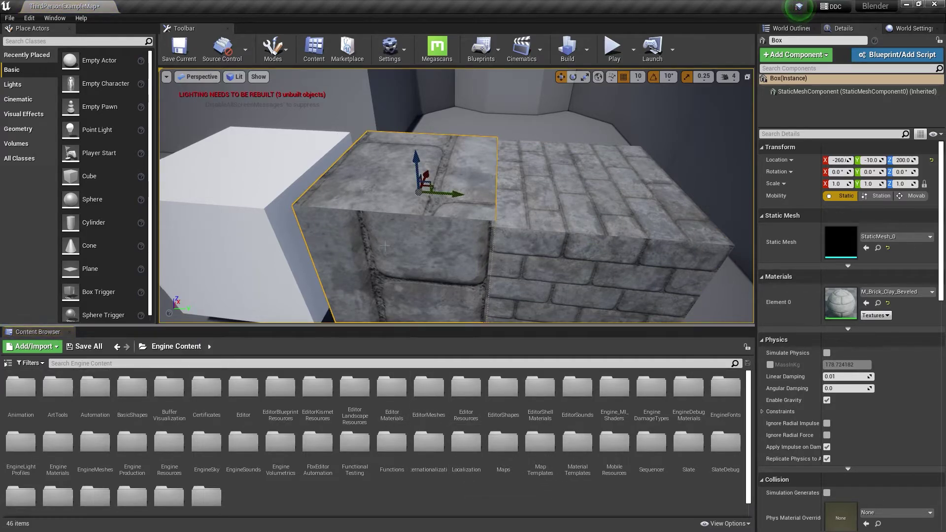
pyautogui.press('f')
pyautogui.click(8, 364)
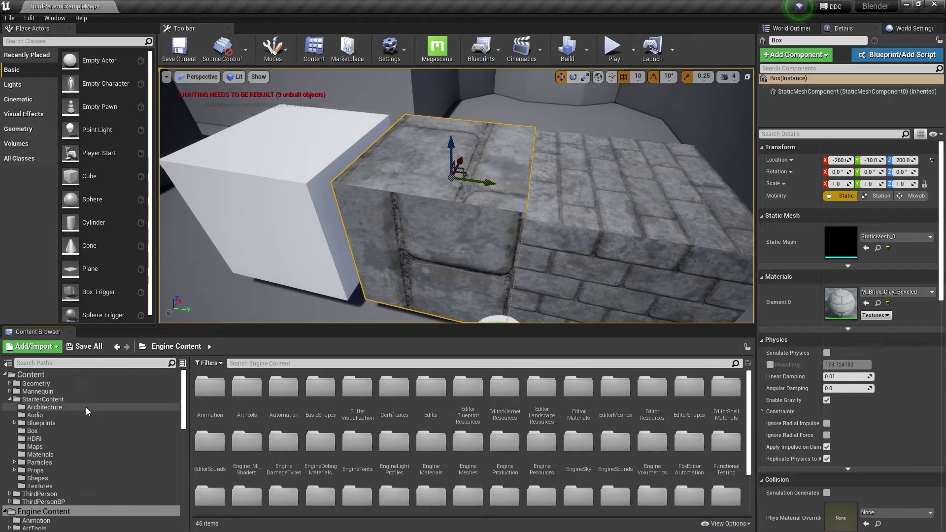
pyautogui.click(29, 375)
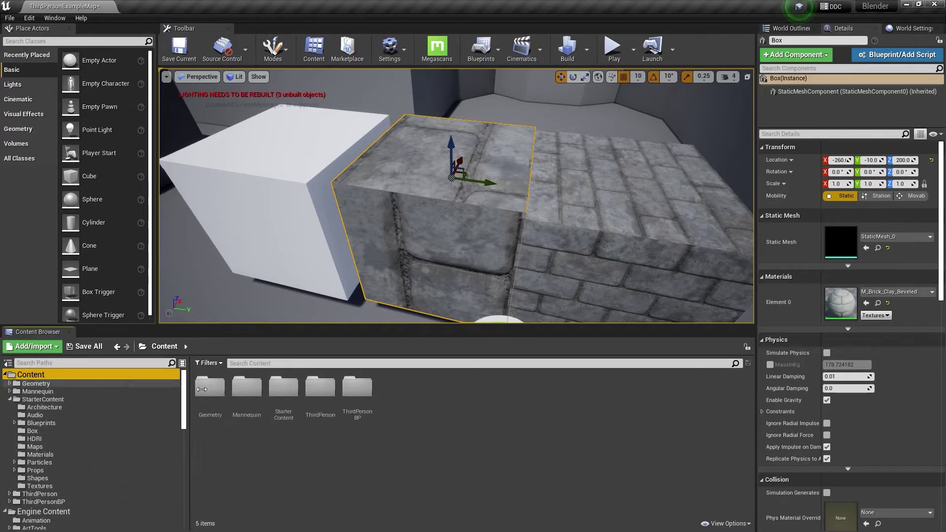
pyautogui.click(43, 511)
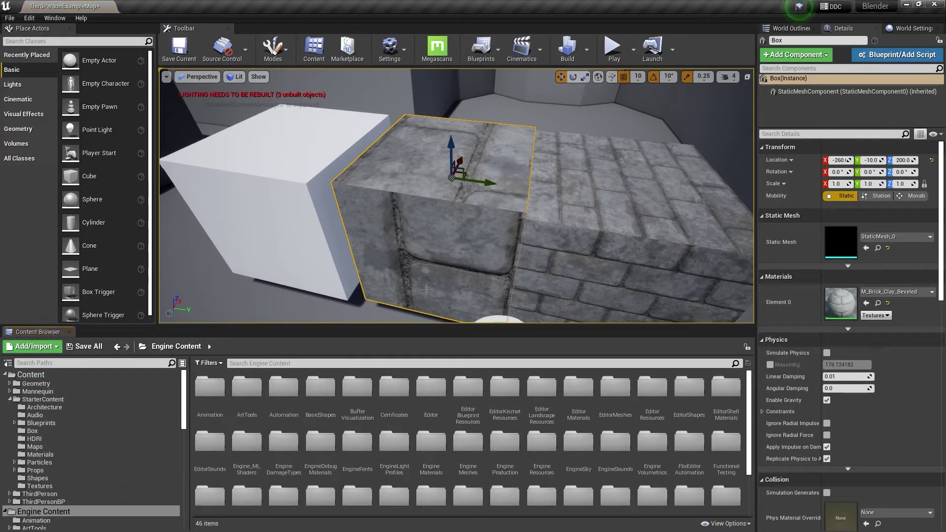
pyautogui.scroll(-5, 567, 443)
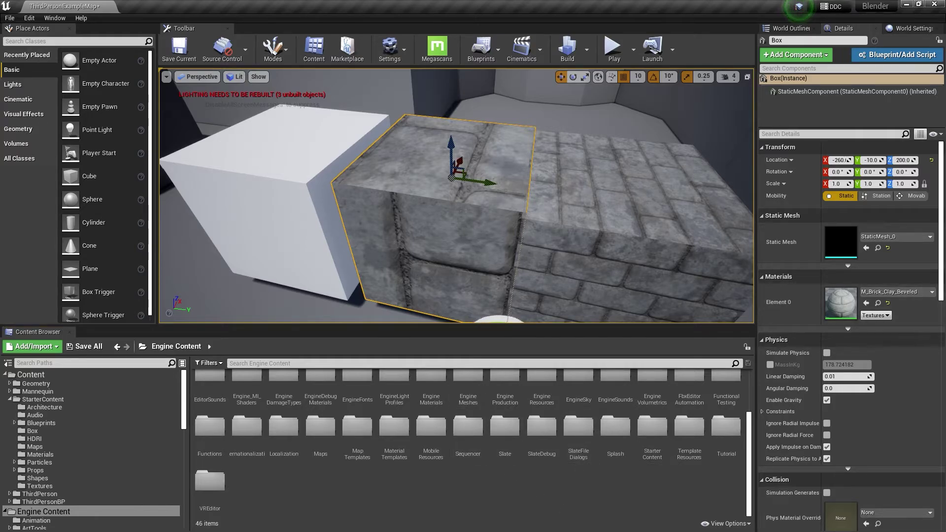
# Delete the imported Box actor with the oversized bricks from the level.
pyautogui.rightClick(467, 146)
pyautogui.moveTo(496, 459)
pyautogui.moveTo(566, 383)
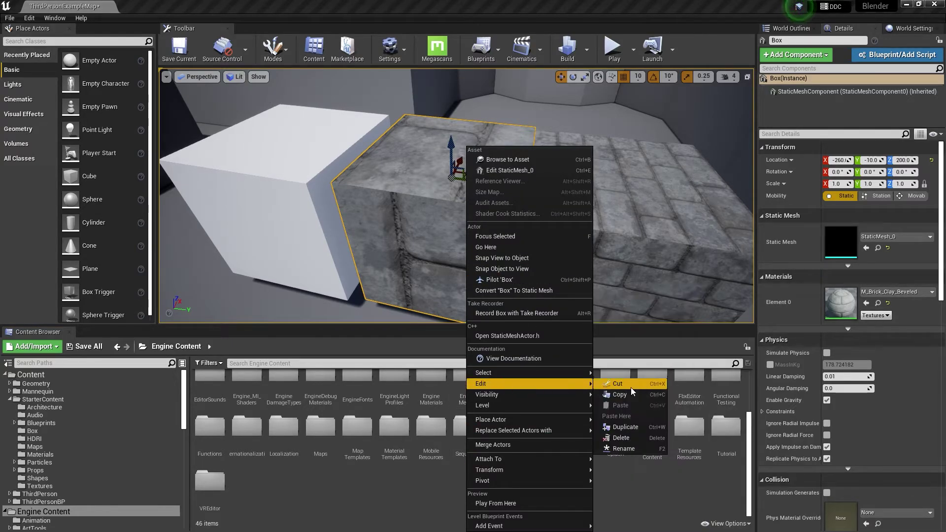
pyautogui.click(621, 439)
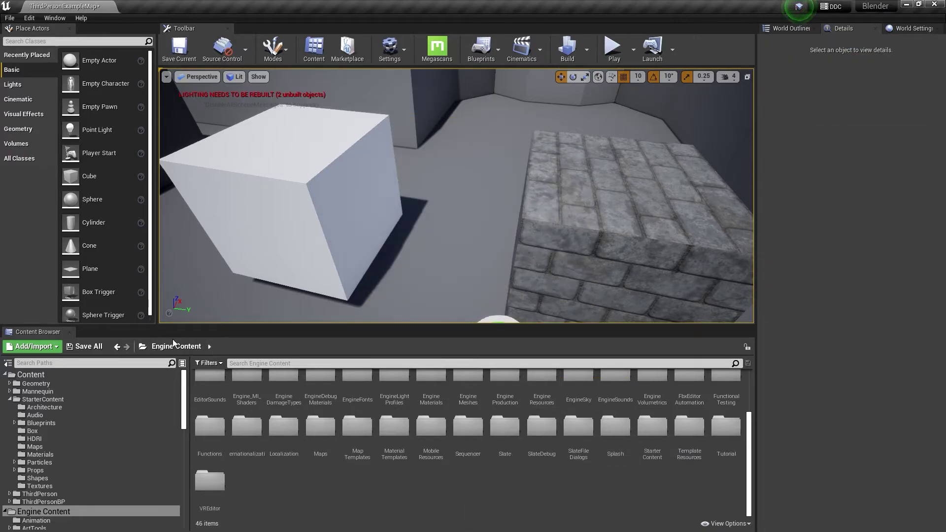
# Open the Box folder inside StarterContent in the Content Browser.
pyautogui.click(53, 375)
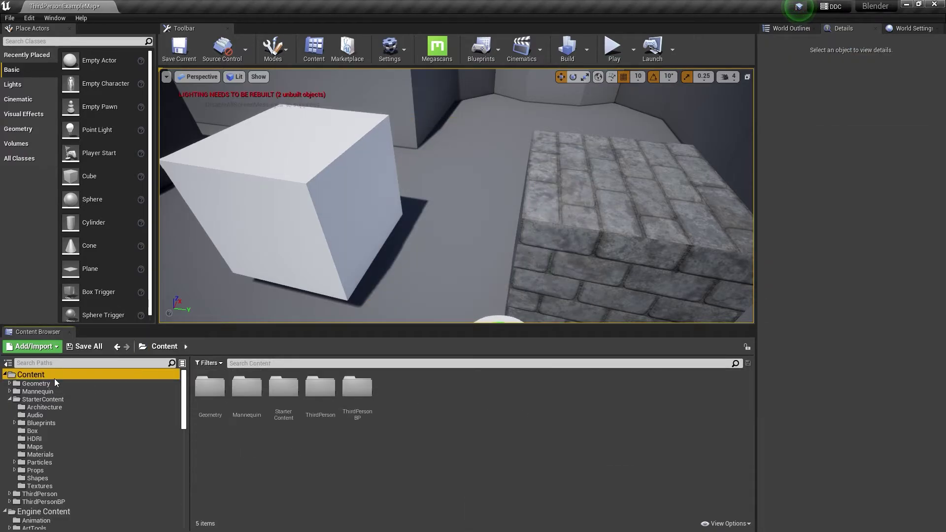
pyautogui.doubleClick(285, 405)
pyautogui.doubleClick(321, 392)
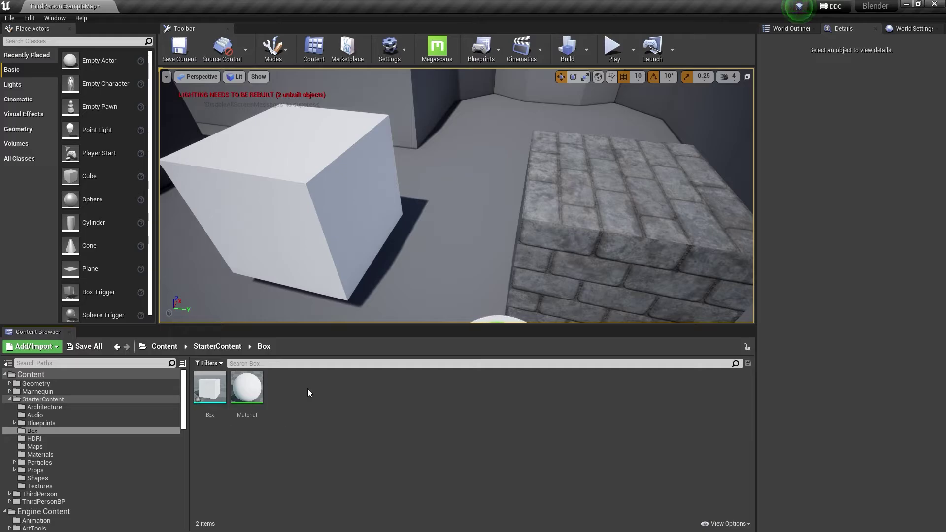
pyautogui.rightClick(309, 392)
pyautogui.click(340, 118)
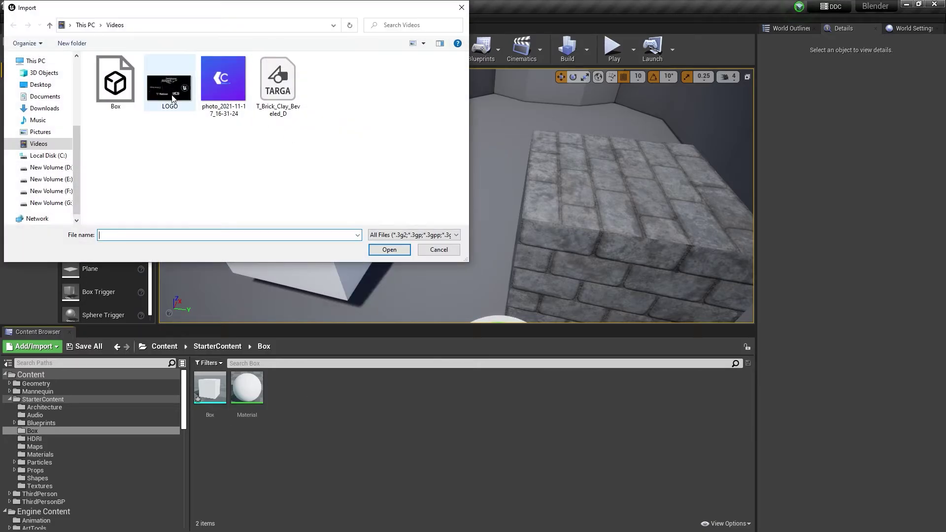
pyautogui.click(115, 81)
pyautogui.click(389, 250)
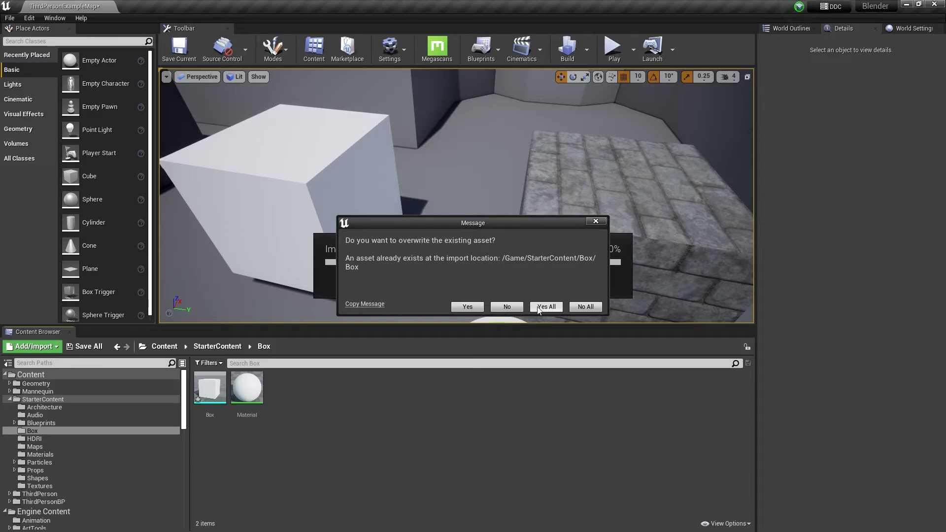
pyautogui.click(595, 221)
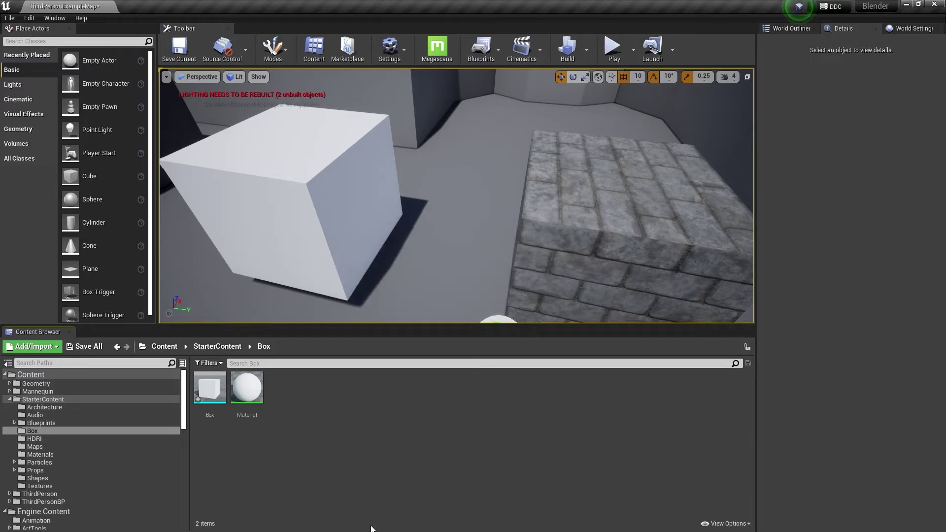
# Switch to Blender, select the cube and delete the T_Brick_Clay_Beveled_D image texture node from its material.
pyautogui.press('super')
pyautogui.click(471, 523)
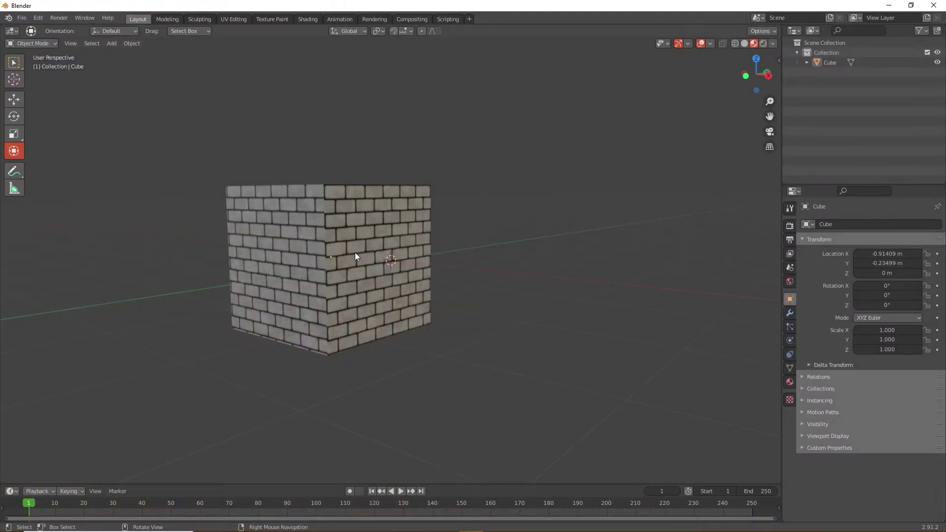
pyautogui.click(341, 200)
pyautogui.moveTo(341, 200); pyautogui.dragTo(387, 195, button='middle')
pyautogui.click(309, 19)
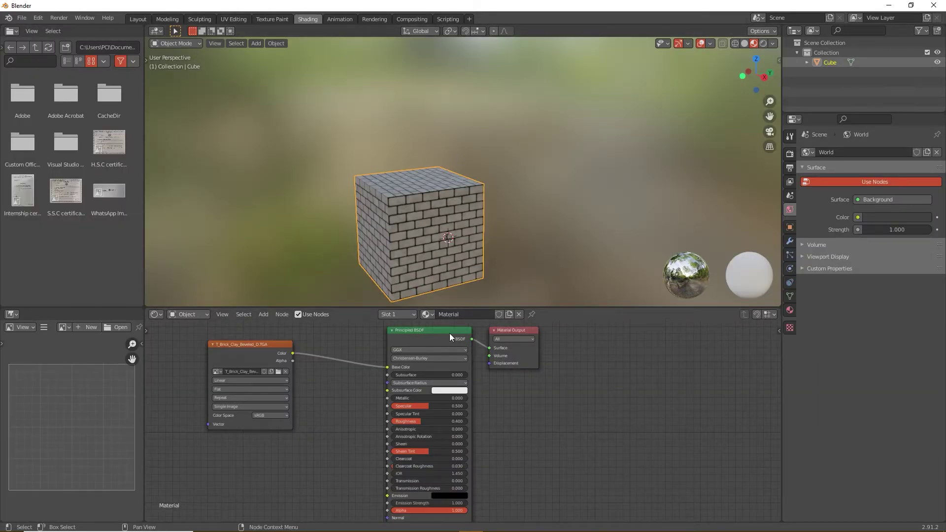
pyautogui.click(257, 352)
pyautogui.press('x')
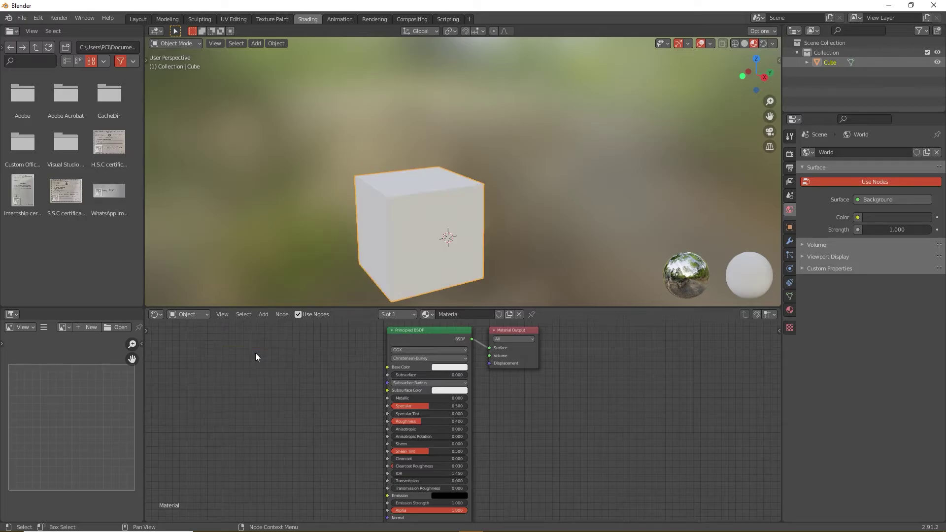
# Return to the Layout workspace and export the selected cube as FBX over the existing Box.fbx.
pyautogui.click(137, 19)
pyautogui.click(22, 18)
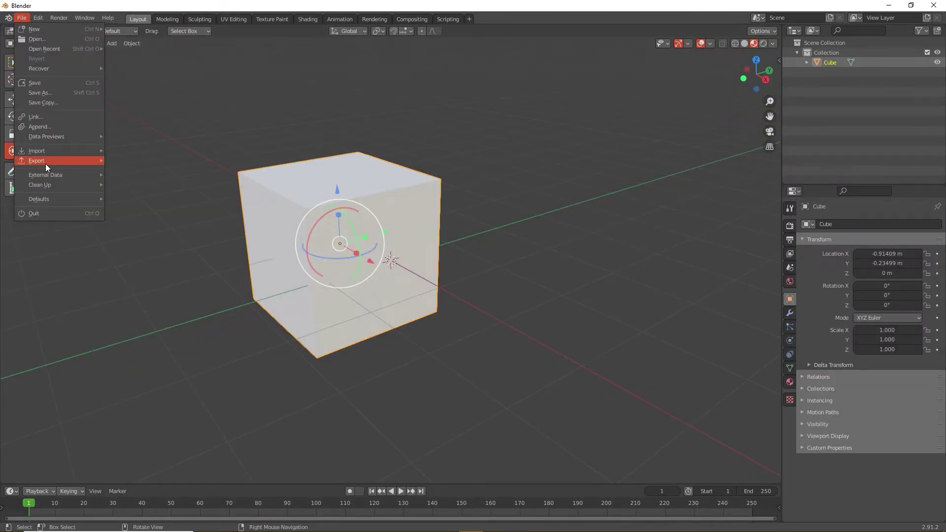
pyautogui.moveTo(45, 163)
pyautogui.click(131, 220)
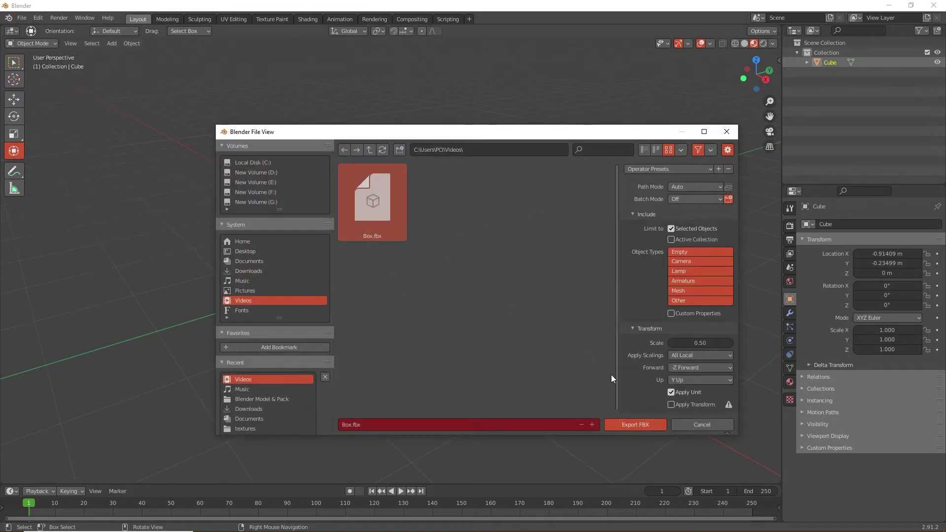
pyautogui.click(622, 424)
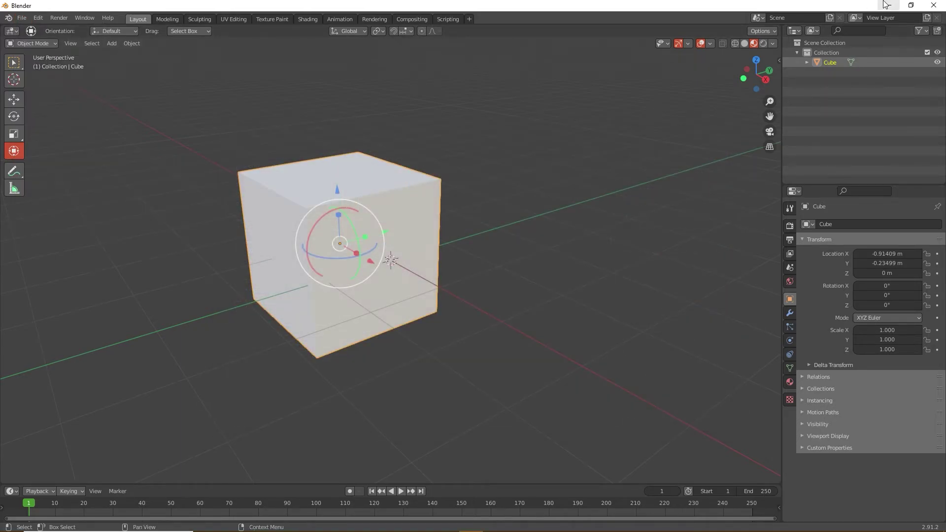
# Switch to Unreal Engine, import Box.fbx into the Box folder over the existing asset and save all content.
pyautogui.click(886, 5)
pyautogui.rightClick(291, 399)
pyautogui.click(360, 125)
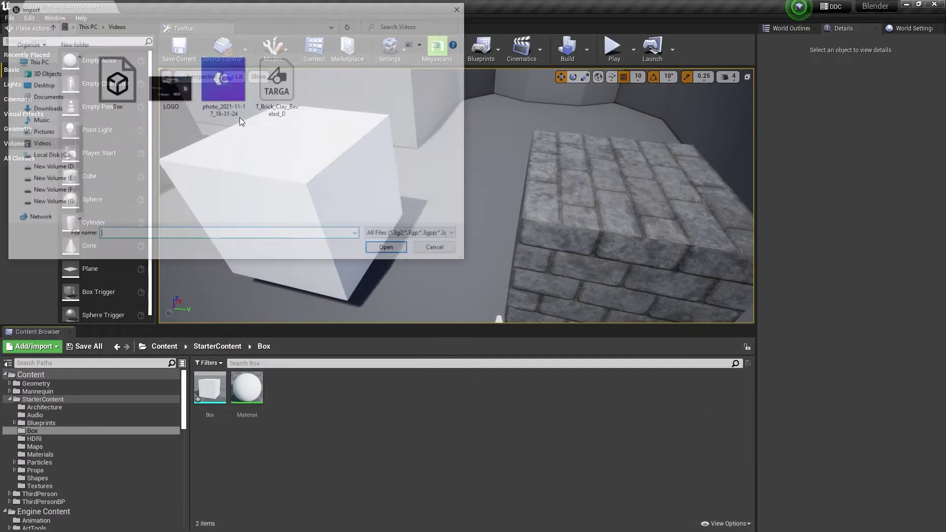
pyautogui.click(96, 85)
pyautogui.click(390, 250)
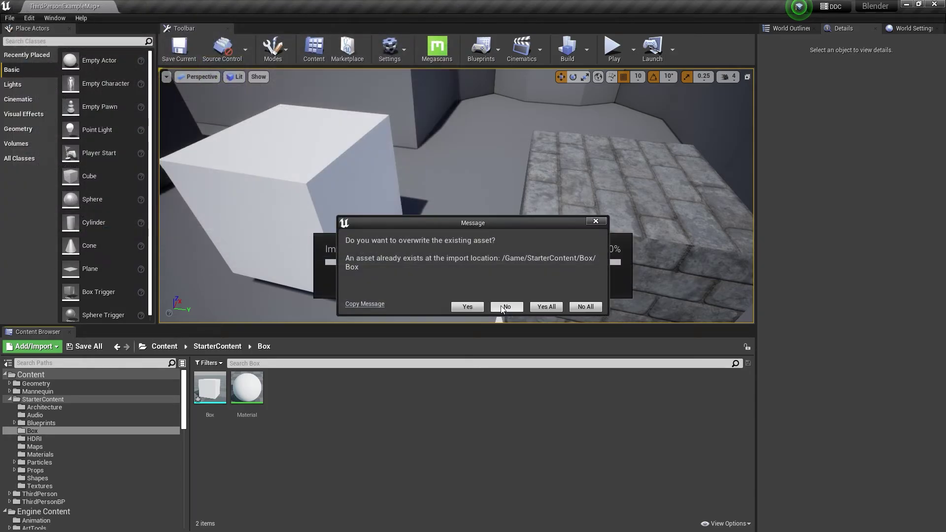
pyautogui.click(544, 309)
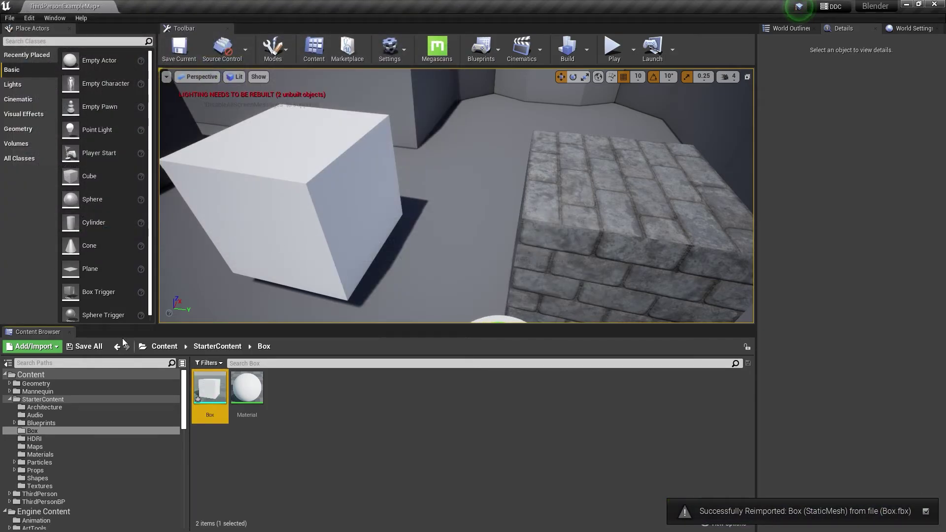
pyautogui.click(90, 350)
pyautogui.click(545, 361)
# Find the brick cube's M_Brick_Clay_Beveled material in the Content Browser and apply it to the white cube.
pyautogui.click(606, 276)
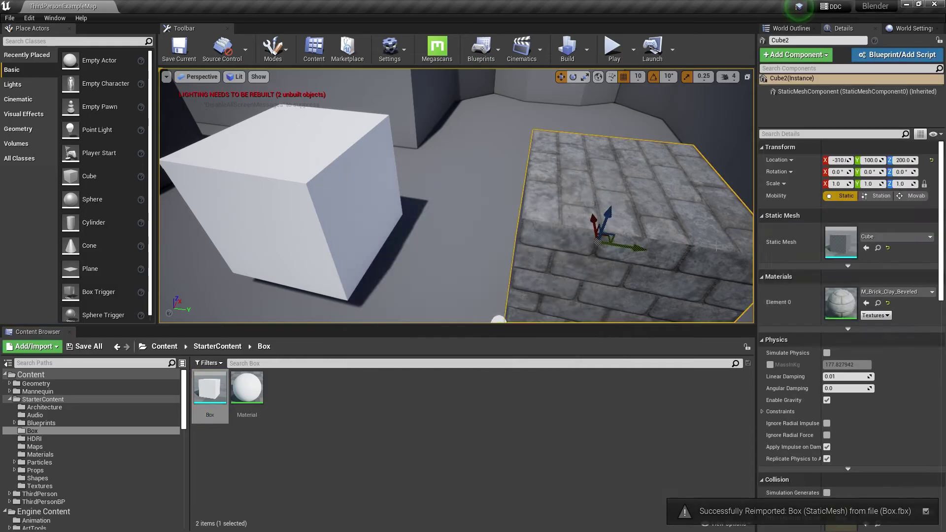
pyautogui.click(878, 303)
pyautogui.moveTo(320, 389); pyautogui.dragTo(295, 202)
pyautogui.click(456, 212)
pyautogui.moveTo(455, 211); pyautogui.dragTo(517, 207, button='right')
# Move the original brick cube along Y to -10, against the newly textured cube, and compare the brick patterns.
pyautogui.click(532, 217)
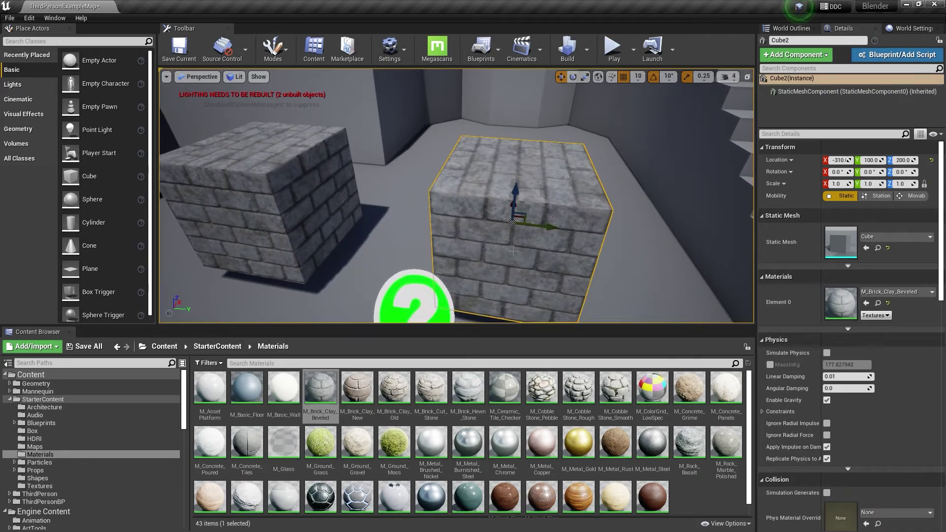
pyautogui.moveTo(546, 225); pyautogui.dragTo(407, 205)
pyautogui.click(473, 212)
pyautogui.moveTo(473, 212)
pyautogui.mouseDown(button='right')
pyautogui.moveTo(428, 209)
pyautogui.moveTo(458, 199)
pyautogui.moveTo(466, 207)
pyautogui.mouseUp(button='right')
pyautogui.click(458, 212)
# Move the original brick cube away from its neighbour along Y to 80.
pyautogui.click(509, 226)
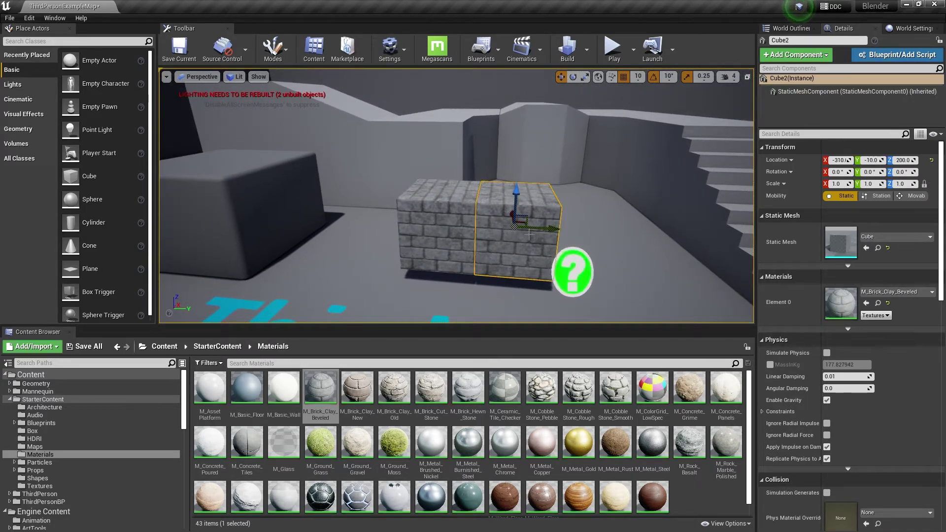
pyautogui.moveTo(532, 228); pyautogui.dragTo(597, 234)
pyautogui.click(436, 217)
pyautogui.moveTo(436, 217)
pyautogui.mouseDown(button='right')
pyautogui.moveTo(424, 212)
pyautogui.moveTo(432, 232)
pyautogui.mouseUp(button='right')
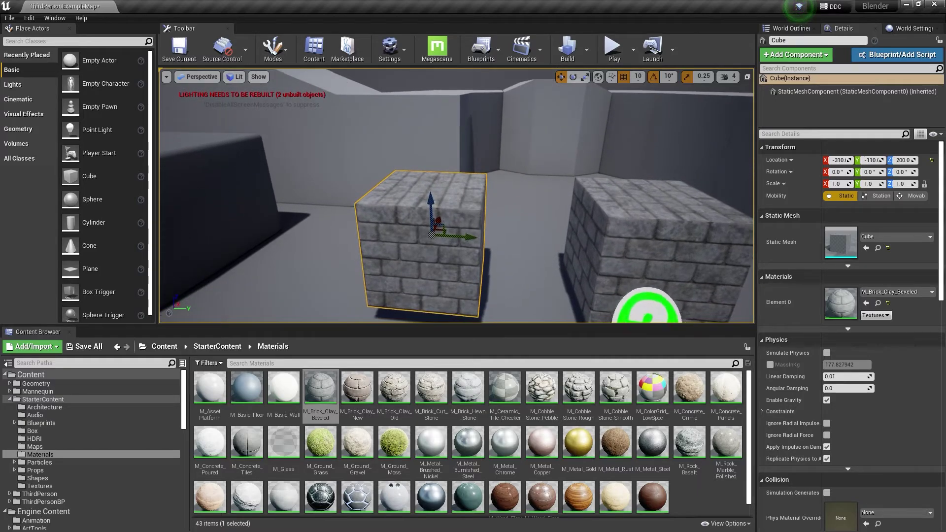
# Place the reimported Box mesh from the StarterContent Box folder into the level beside the two brick cubes.
pyautogui.click(228, 347)
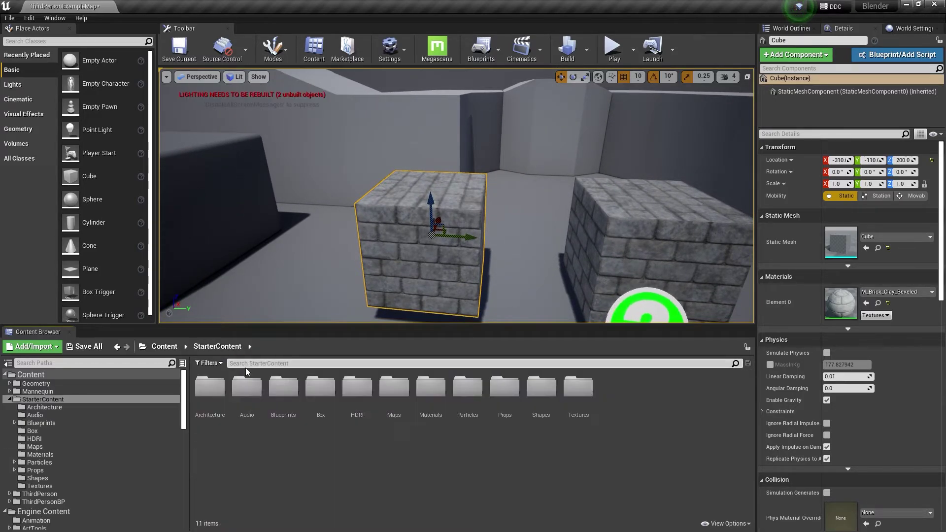
pyautogui.doubleClick(317, 389)
pyautogui.moveTo(210, 389); pyautogui.dragTo(311, 188)
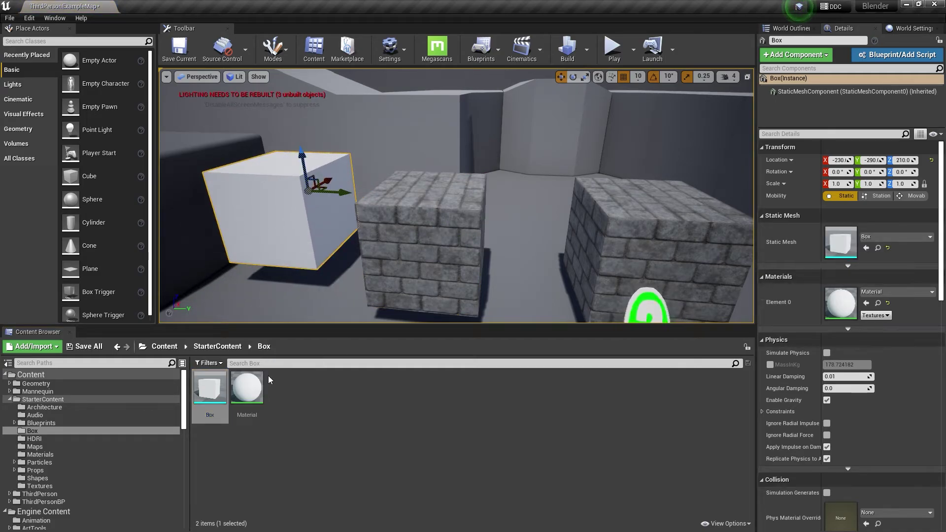
# Apply the brick cube's M_Brick_Clay_Beveled material to the newly placed Box.
pyautogui.click(689, 245)
pyautogui.click(877, 303)
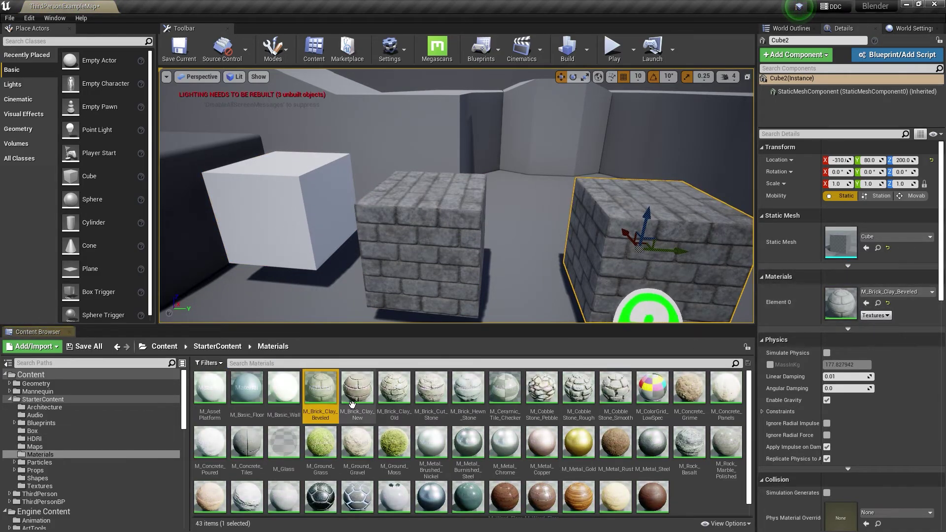
pyautogui.moveTo(320, 392); pyautogui.dragTo(293, 240)
# Delete the middle brick cube and move the imported Box along Y to -30, beside the remaining brick cube.
pyautogui.click(433, 238)
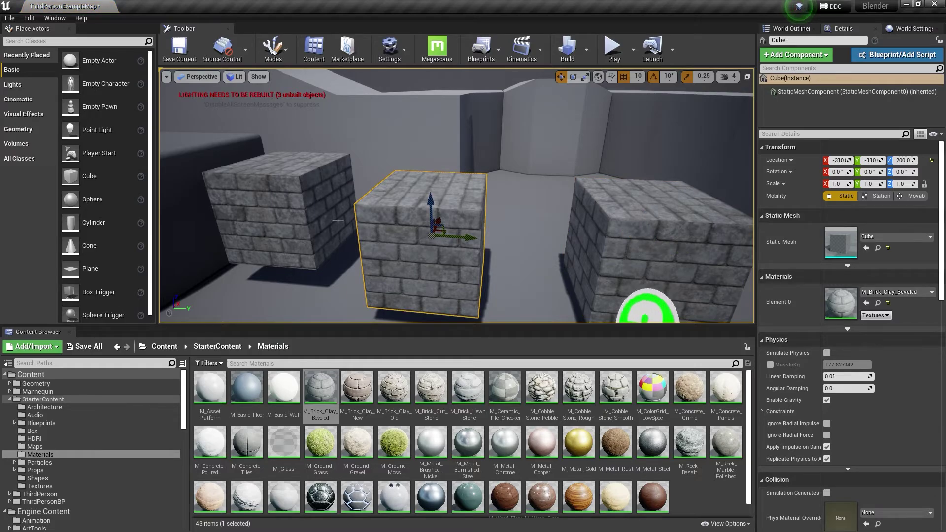
pyautogui.press('Delete')
pyautogui.click(305, 208)
pyautogui.moveTo(324, 178); pyautogui.dragTo(524, 198)
pyautogui.moveTo(524, 198); pyautogui.dragTo(525, 217, button='right')
pyautogui.moveTo(553, 201); pyautogui.dragTo(597, 222)
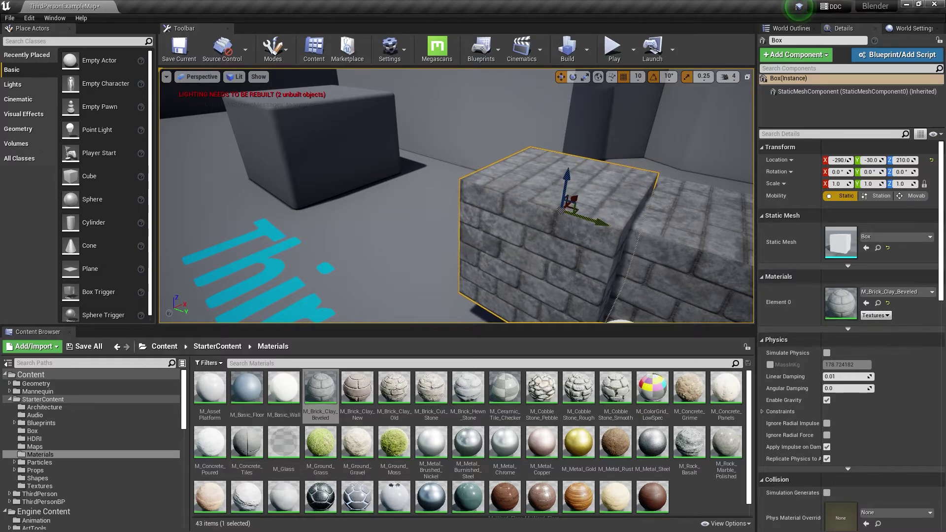
# Line up the imported Box with the neighbouring brick cube along the other axes and inspect the joined bricks.
pyautogui.moveTo(597, 222); pyautogui.dragTo(523, 214, button='right')
pyautogui.moveTo(516, 206); pyautogui.dragTo(554, 201)
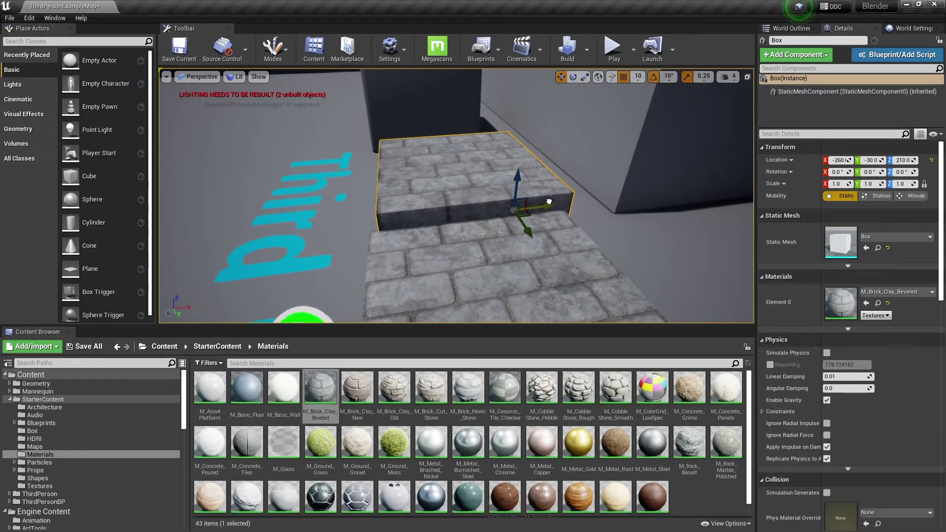
pyautogui.moveTo(554, 201); pyautogui.dragTo(508, 207, button='right')
pyautogui.moveTo(466, 153); pyautogui.dragTo(485, 183)
pyautogui.click(567, 165)
pyautogui.moveTo(567, 165)
pyautogui.mouseDown(button='right')
pyautogui.moveTo(655, 185)
pyautogui.moveTo(522, 126)
pyautogui.moveTo(534, 123)
pyautogui.moveTo(506, 203)
pyautogui.moveTo(542, 197)
pyautogui.mouseUp(button='right')
pyautogui.click(320, 394)
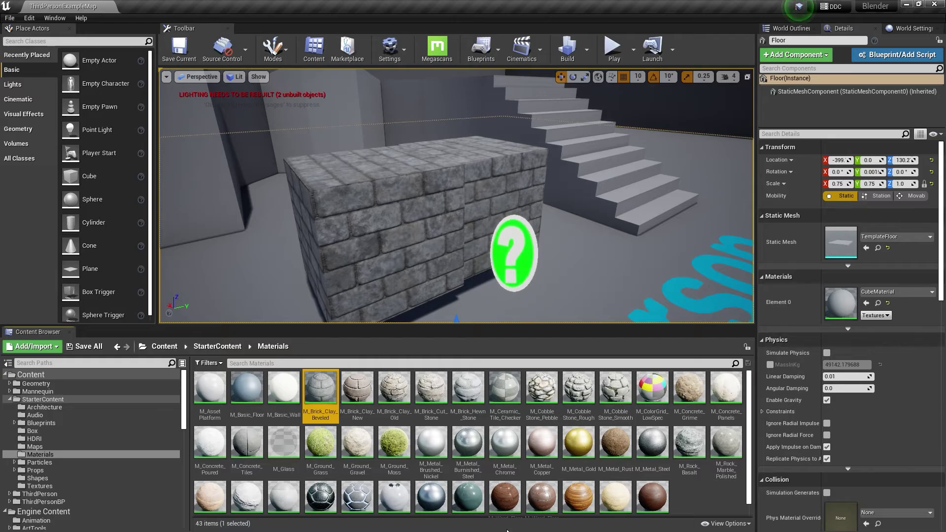
# Switch to Blender and look over the source cube from different angles.
pyautogui.press('super')
pyautogui.click(472, 524)
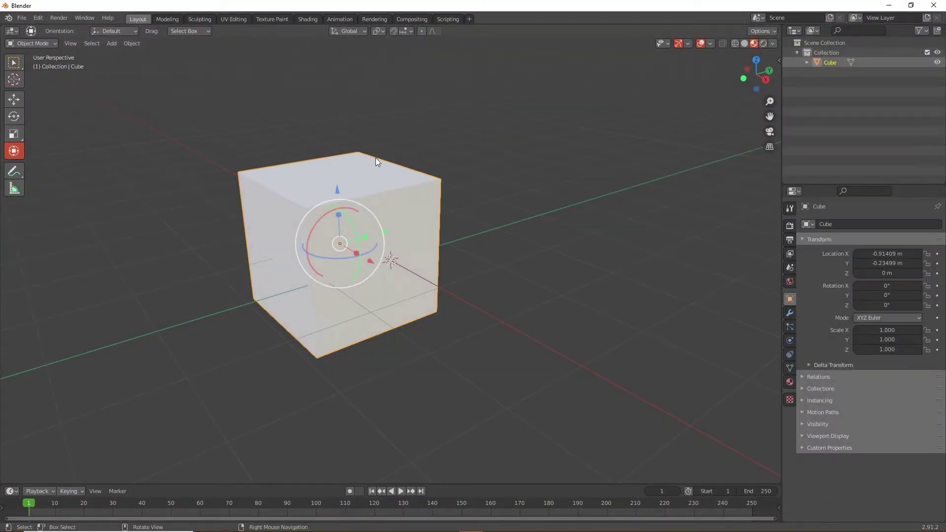
pyautogui.keyDown('shift'); pyautogui.moveTo(331, 131); pyautogui.dragTo(441, 276, button='middle'); pyautogui.keyUp('shift')
pyautogui.scroll(4, 529, 182)
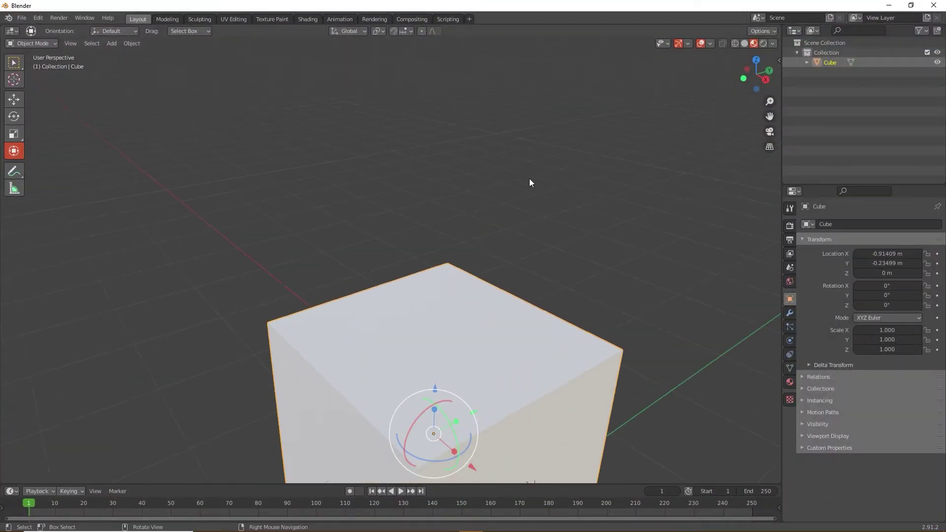
pyautogui.scroll(-3, 462, 293)
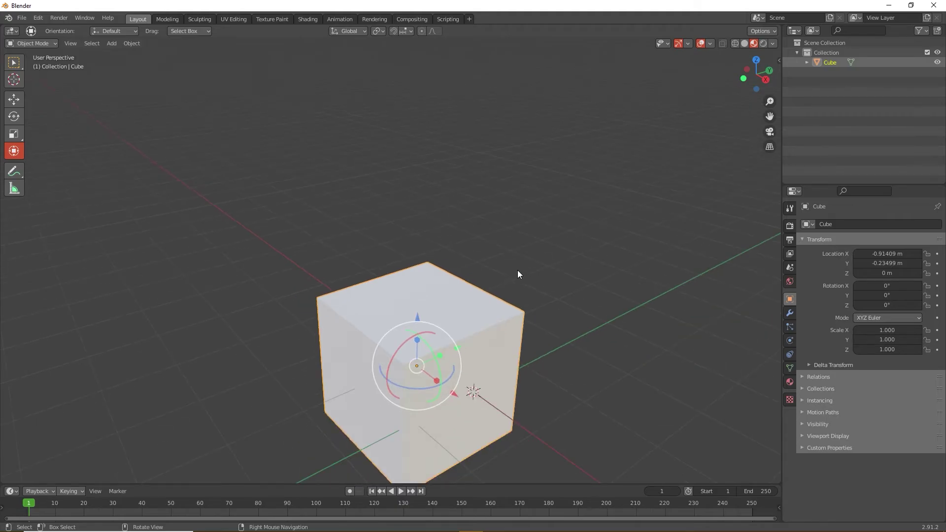
pyautogui.moveTo(453, 292); pyautogui.dragTo(420, 291, button='middle')
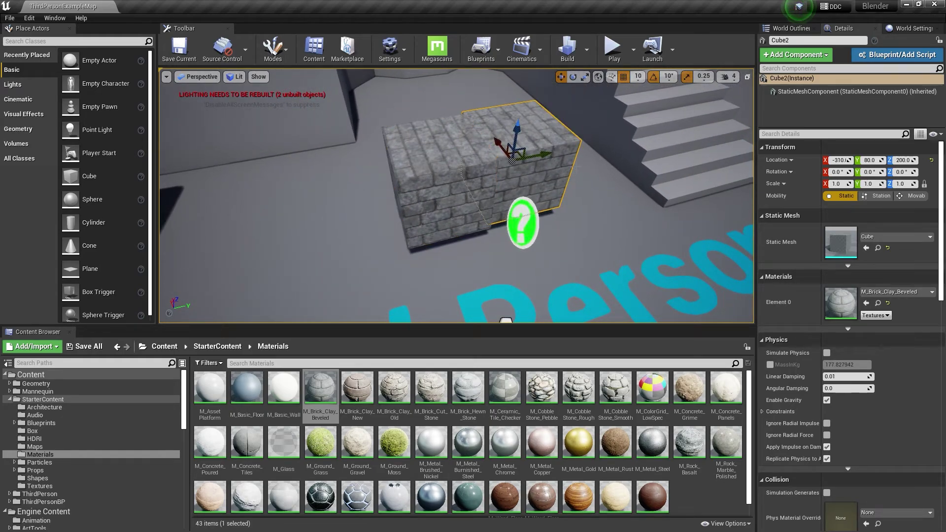
# Duplicate the default brick cube in the Unreal level and move the copy along Y to 190.
pyautogui.keyDown('alt'); pyautogui.moveTo(546, 154); pyautogui.dragTo(602, 137); pyautogui.keyUp('alt')
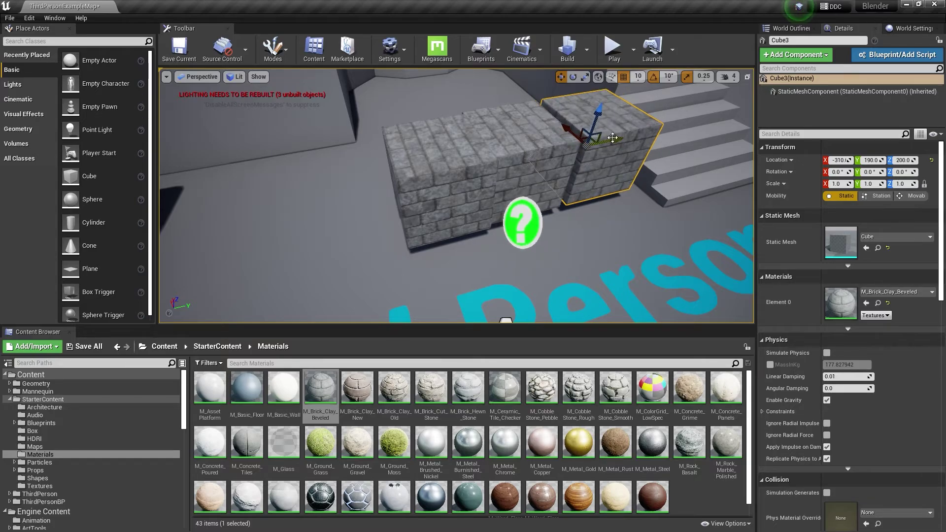
pyautogui.click(475, 264)
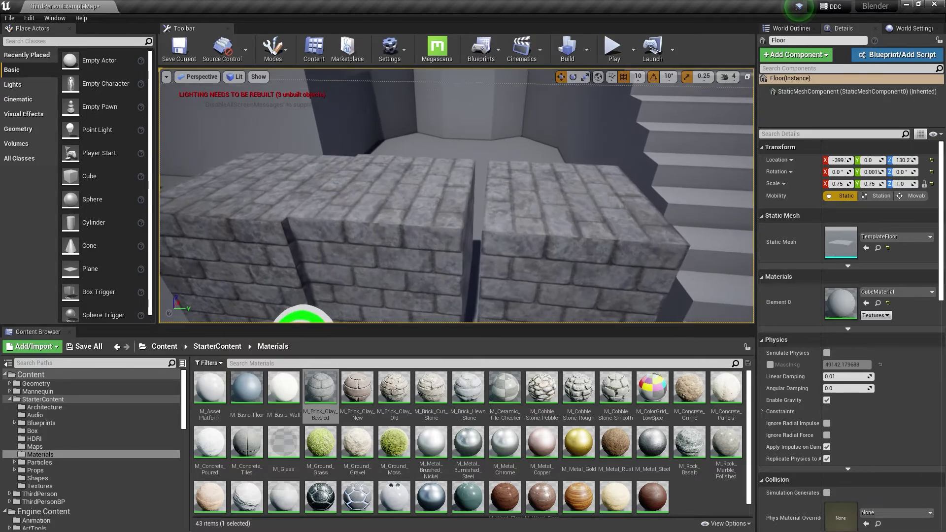
pyautogui.moveTo(475, 264); pyautogui.dragTo(475, 291, button='right')
pyautogui.click(572, 217)
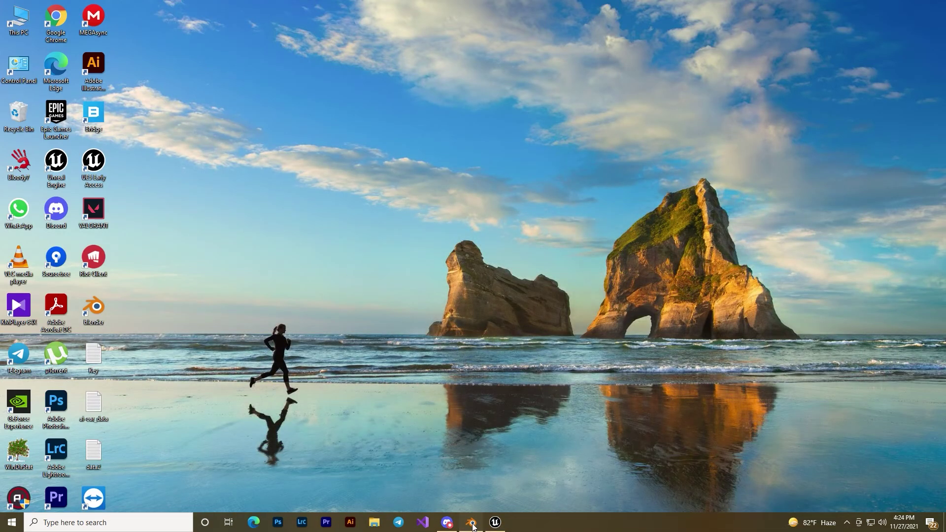
# Switch to Blender, duplicate the cube and move the copy about 2.46 m along the Y axis.
pyautogui.click(472, 523)
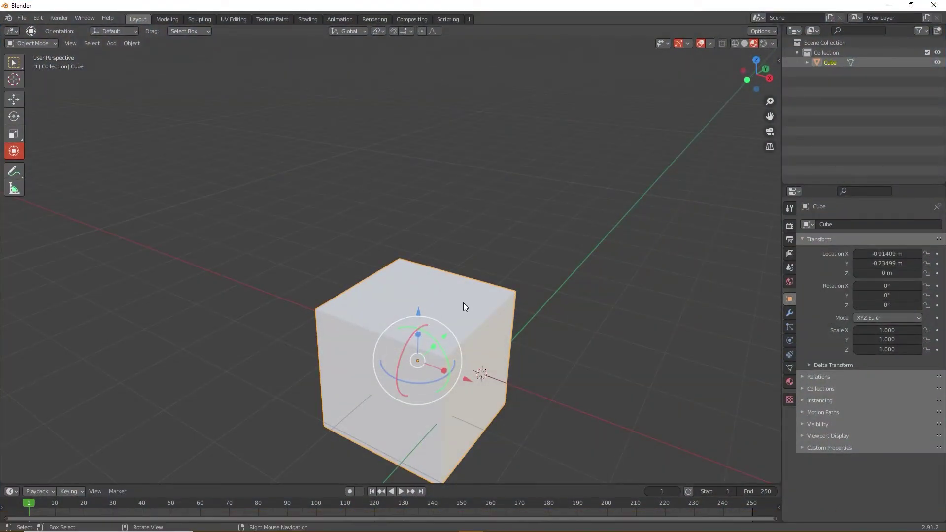
pyautogui.moveTo(511, 329); pyautogui.dragTo(479, 338, button='middle')
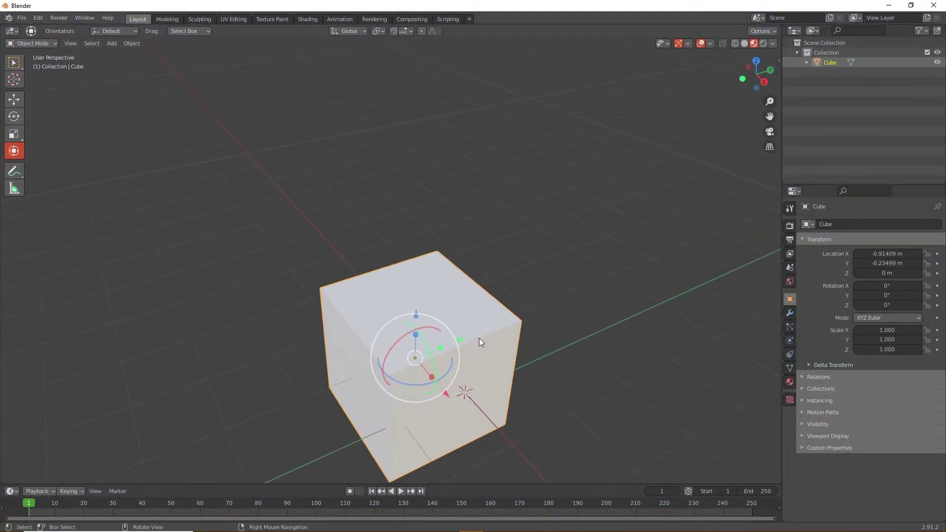
pyautogui.hotkey('shift', 'd')
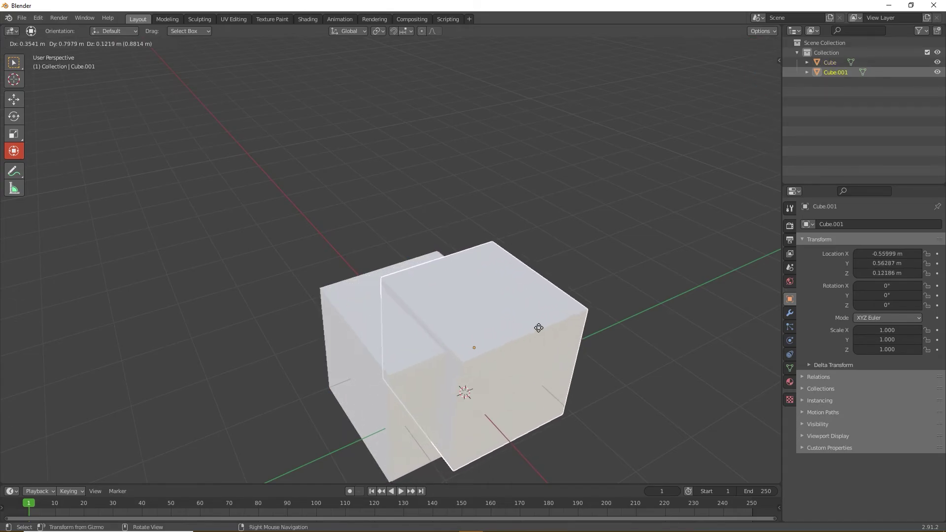
pyautogui.rightClick(492, 333)
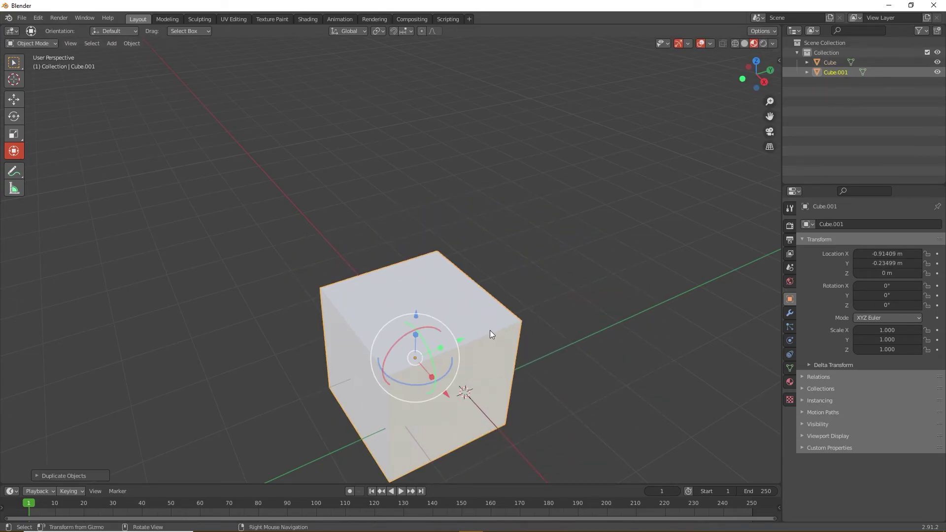
pyautogui.moveTo(460, 344); pyautogui.dragTo(594, 291)
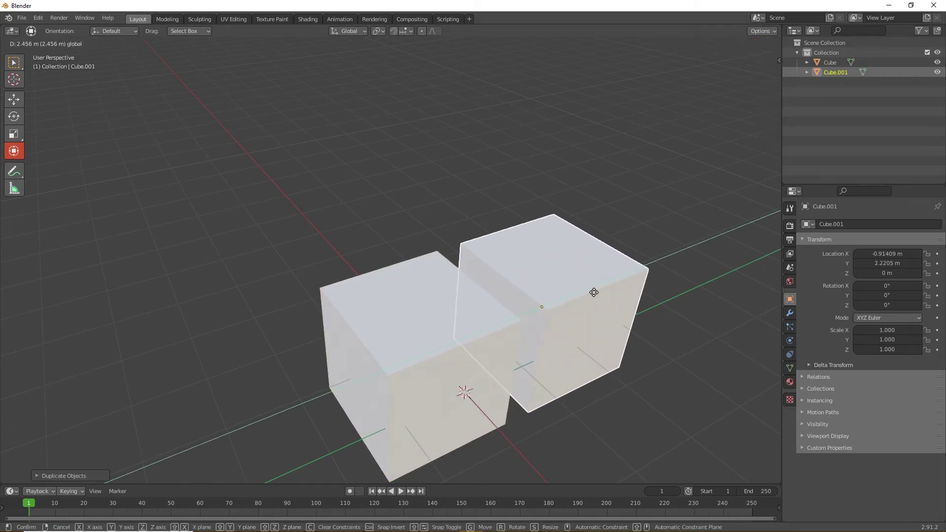
pyautogui.click(653, 217)
# Select the original cube and its duplicate in turn to compare the two separate objects.
pyautogui.moveTo(653, 217); pyautogui.dragTo(642, 267, button='middle')
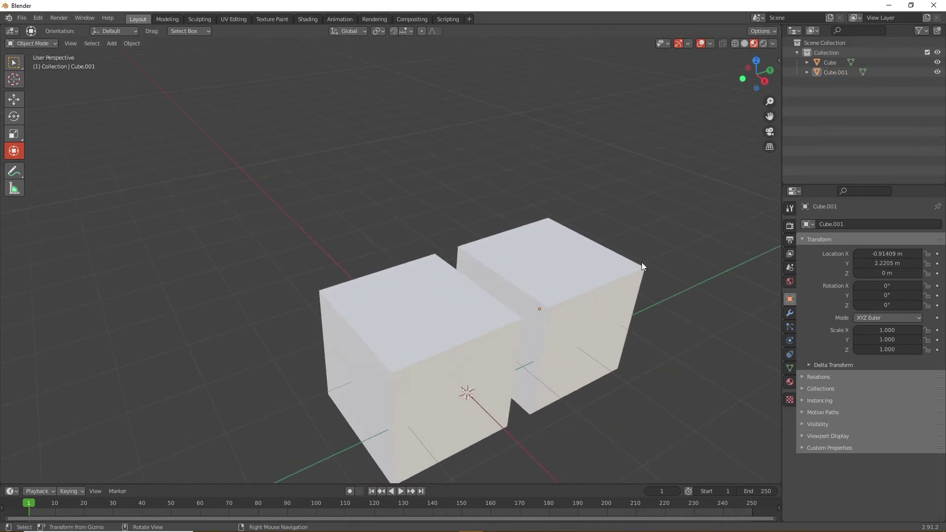
pyautogui.moveTo(605, 217); pyautogui.dragTo(581, 263, button='middle')
pyautogui.click(581, 263)
pyautogui.click(469, 280)
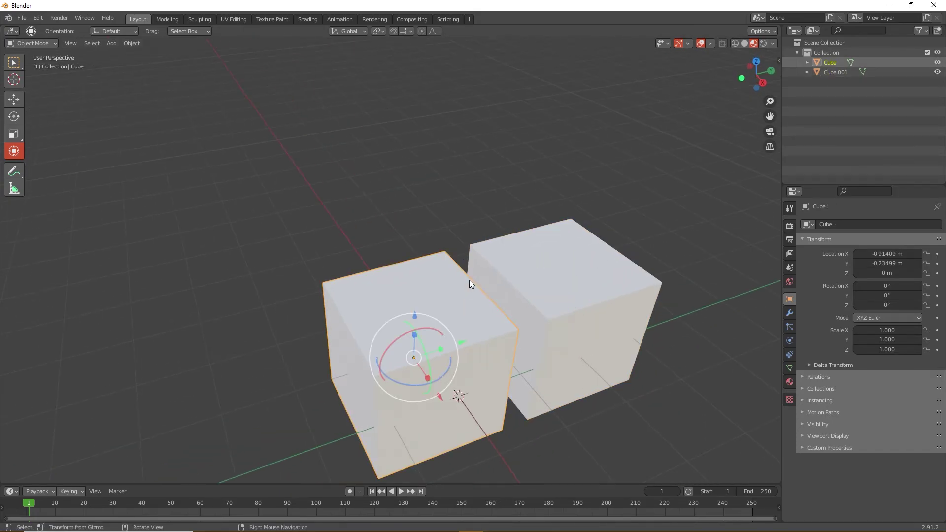
pyautogui.click(516, 212)
pyautogui.click(526, 270)
pyautogui.keyDown('shift'); pyautogui.moveTo(521, 247); pyautogui.dragTo(456, 174, button='middle'); pyautogui.keyUp('shift')
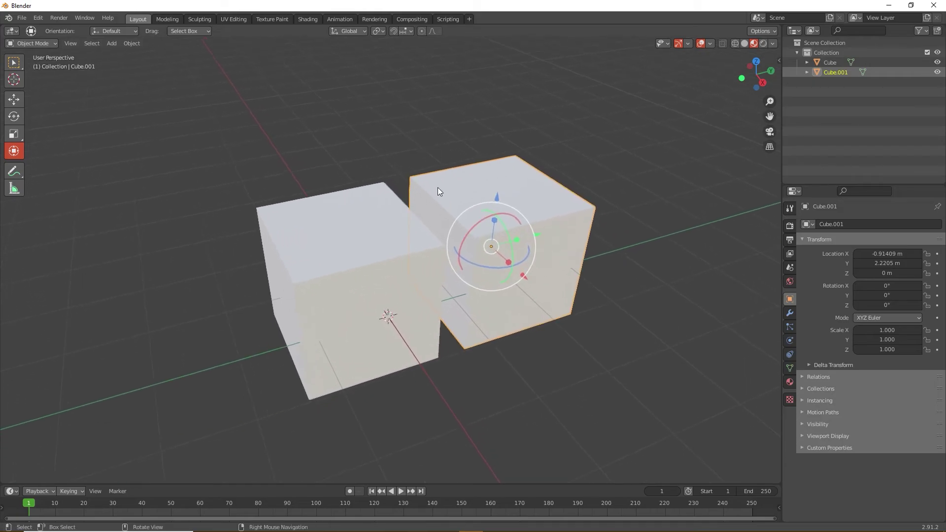
pyautogui.click(401, 234)
pyautogui.click(507, 210)
pyautogui.click(396, 238)
# Stack the duplicate cube on top of the original at about Y -0.203 m and Z 1.947 m.
pyautogui.click(512, 215)
pyautogui.moveTo(536, 235); pyautogui.dragTo(349, 105)
pyautogui.press('s')
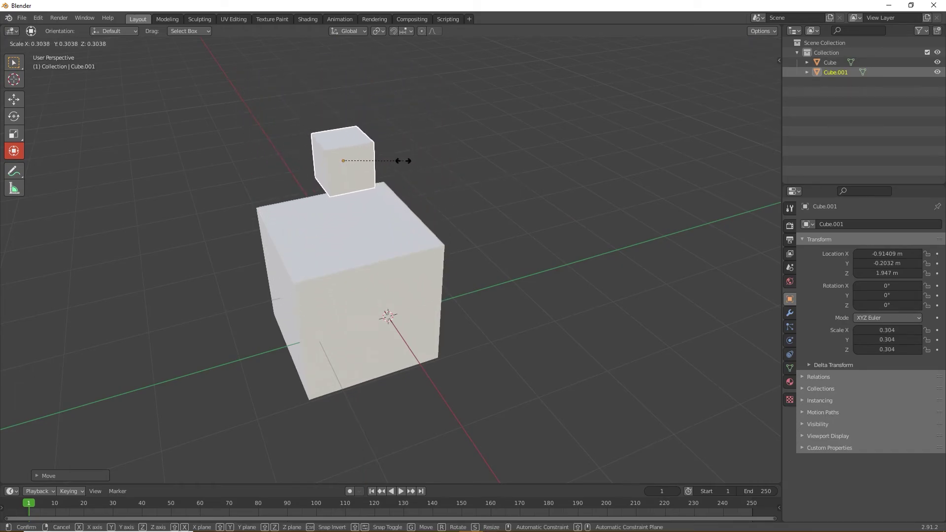
pyautogui.press('Escape')
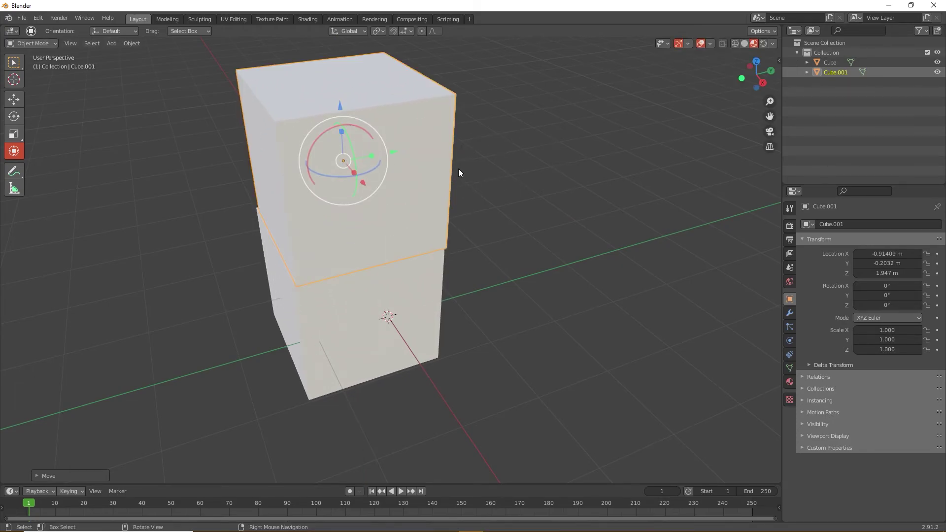
pyautogui.moveTo(458, 172); pyautogui.dragTo(525, 175, button='middle')
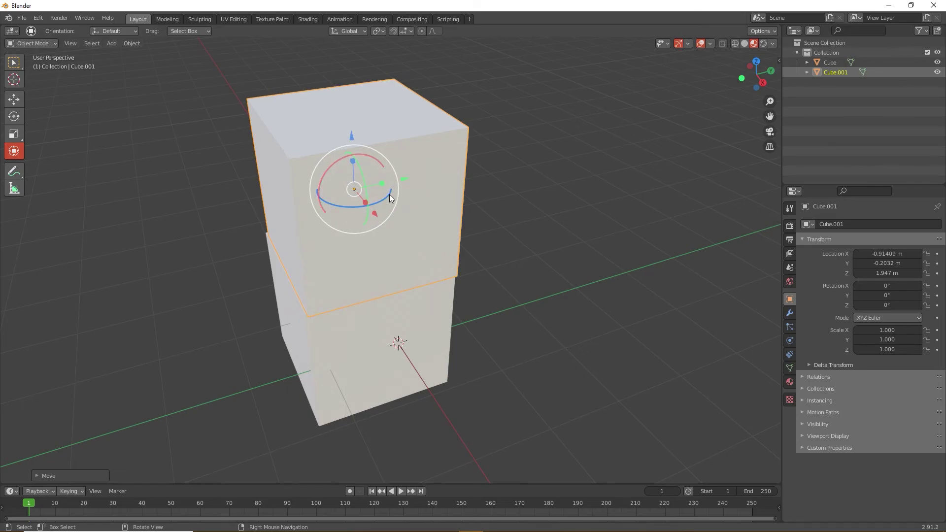
# Scale the upper cube down to about 0.193 and lower it onto the original cube at about Z 1.175 m.
pyautogui.press('s')
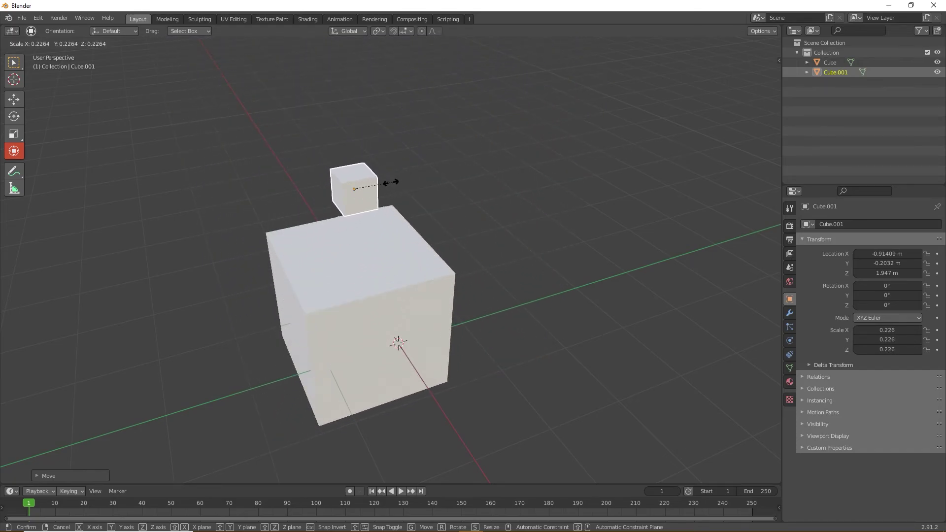
pyautogui.click(387, 185)
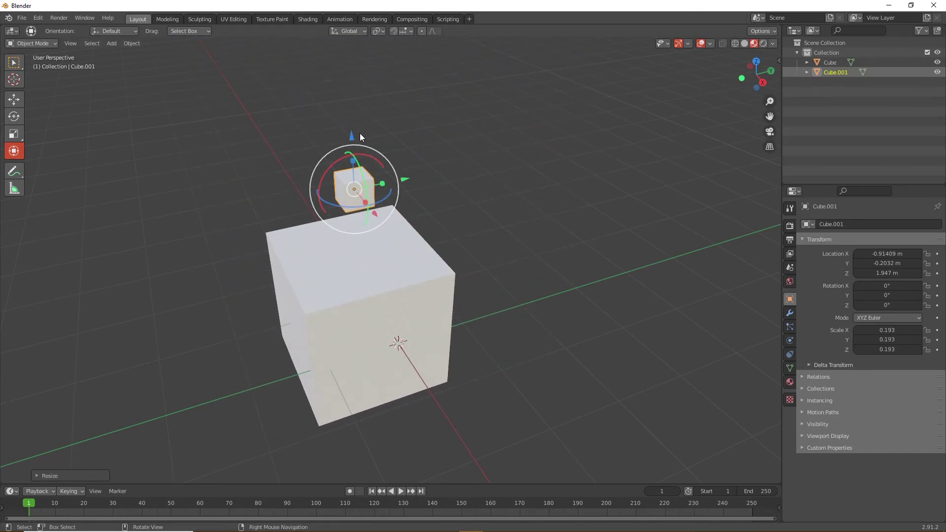
pyautogui.moveTo(351, 136); pyautogui.dragTo(346, 192)
pyautogui.click(498, 206)
pyautogui.moveTo(498, 207)
pyautogui.mouseDown(button='middle')
pyautogui.moveTo(423, 190)
pyautogui.moveTo(493, 203)
pyautogui.mouseUp(button='middle')
# Scale the upper cube up to about 0.449 and raise it onto the lower cube at about Z 1.441 m.
pyautogui.click(353, 245)
pyautogui.press('s')
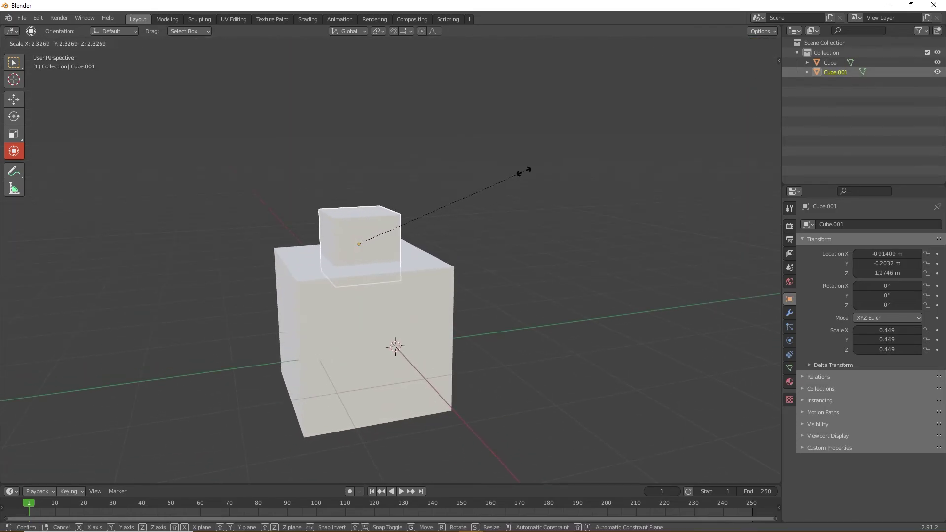
pyautogui.click(524, 173)
pyautogui.moveTo(358, 200); pyautogui.dragTo(360, 170)
pyautogui.click(497, 212)
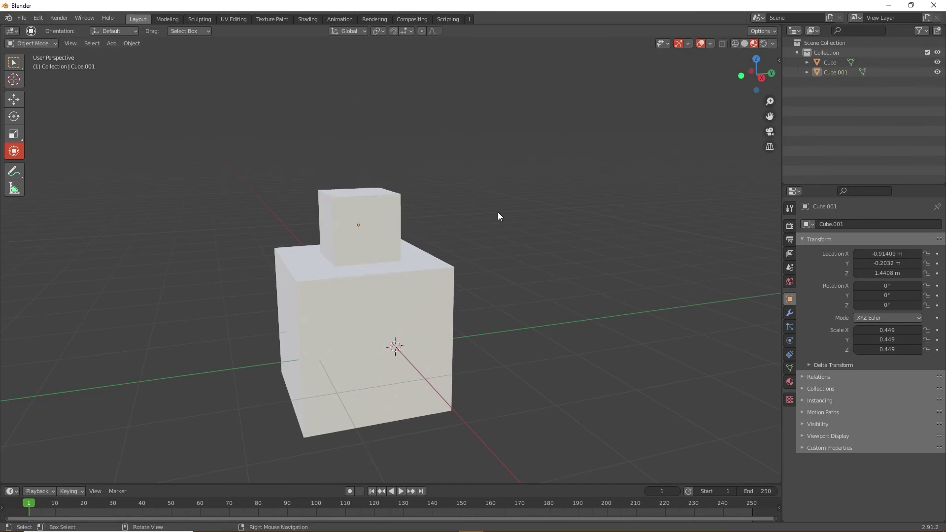
pyautogui.moveTo(498, 212); pyautogui.dragTo(392, 214, button='middle')
# Select the small upper cube and the large lower cube alternately to check that they are separate objects.
pyautogui.click(393, 214)
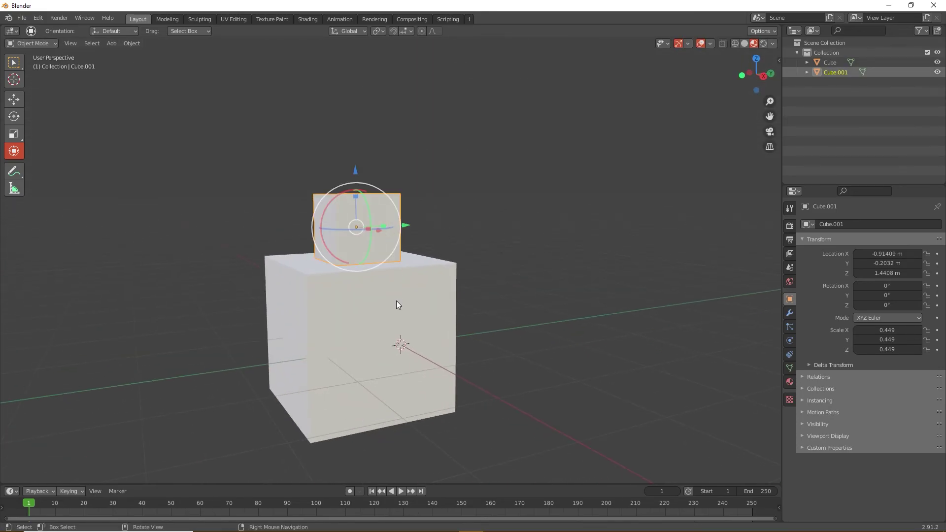
pyautogui.click(396, 300)
pyautogui.click(359, 243)
pyautogui.click(374, 296)
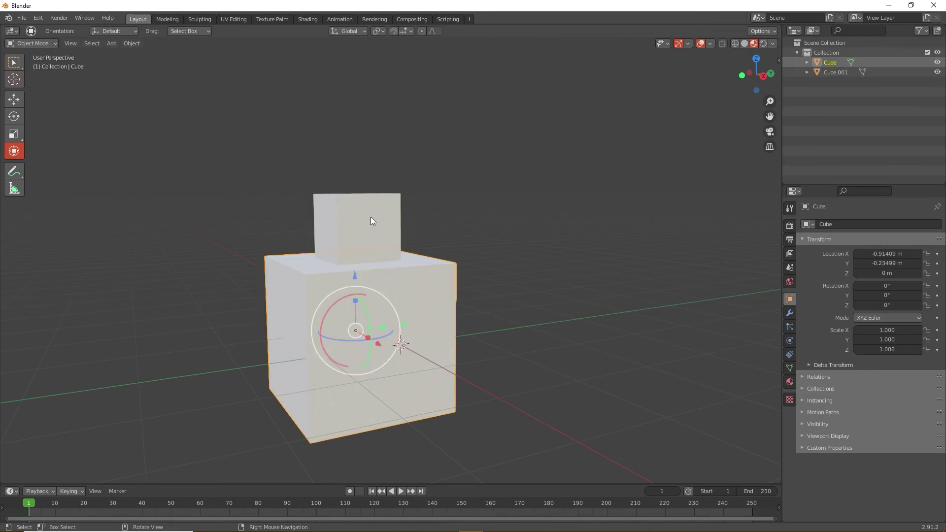
pyautogui.click(371, 216)
pyautogui.click(395, 308)
pyautogui.click(362, 222)
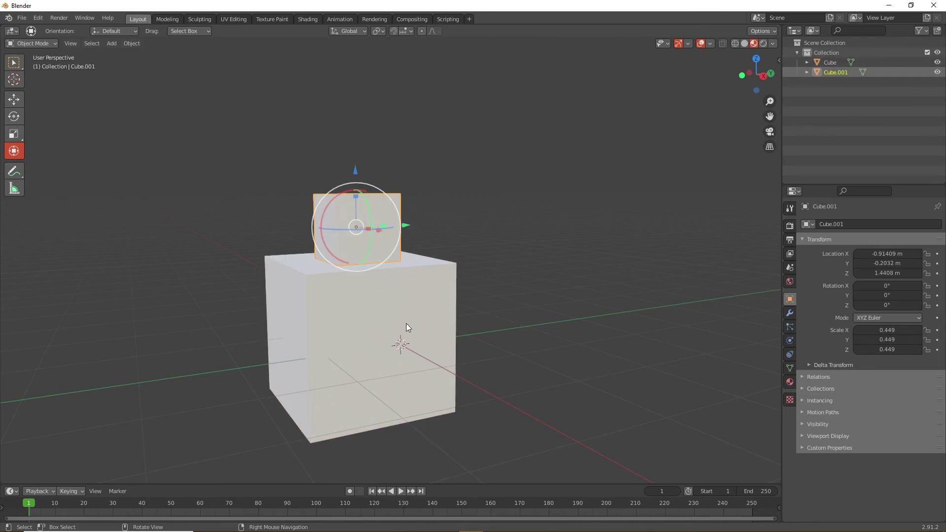
pyautogui.click(405, 326)
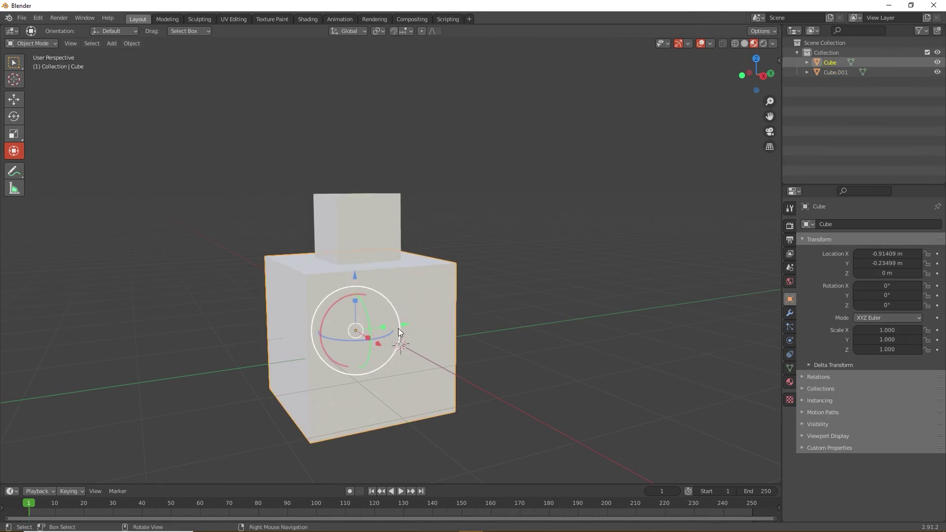
# Try moving only the lower cube along the Y axis to about 0.130 m and undo the move.
pyautogui.moveTo(399, 328); pyautogui.dragTo(422, 324)
pyautogui.click(355, 232)
pyautogui.click(402, 321)
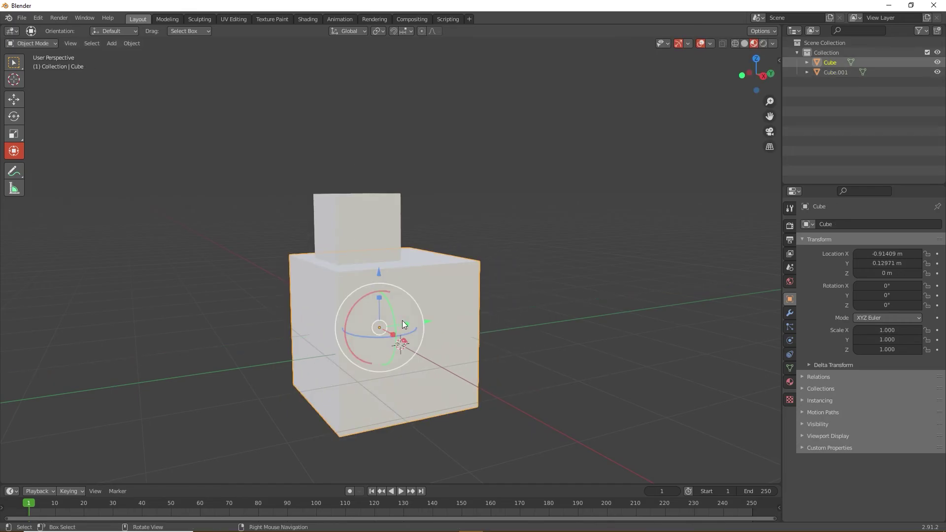
pyautogui.hotkey('ctrl', 'z')
pyautogui.hotkey('ctrl', 'z')
pyautogui.hotkey('ctrl', 'z')
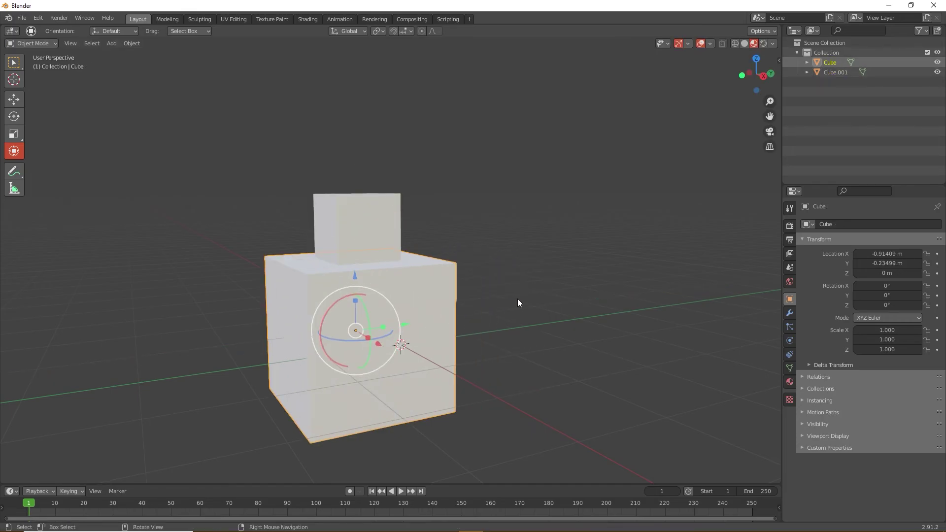
# Join the small upper cube and the large lower cube into one object, keeping the lower cube active.
pyautogui.click(518, 300)
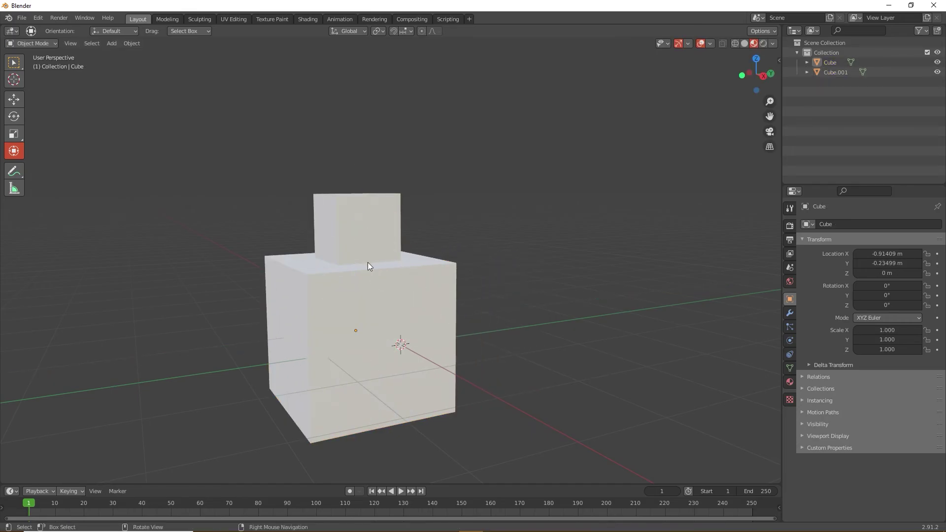
pyautogui.click(369, 262)
pyautogui.keyDown('shift'); pyautogui.click(351, 237); pyautogui.keyUp('shift')
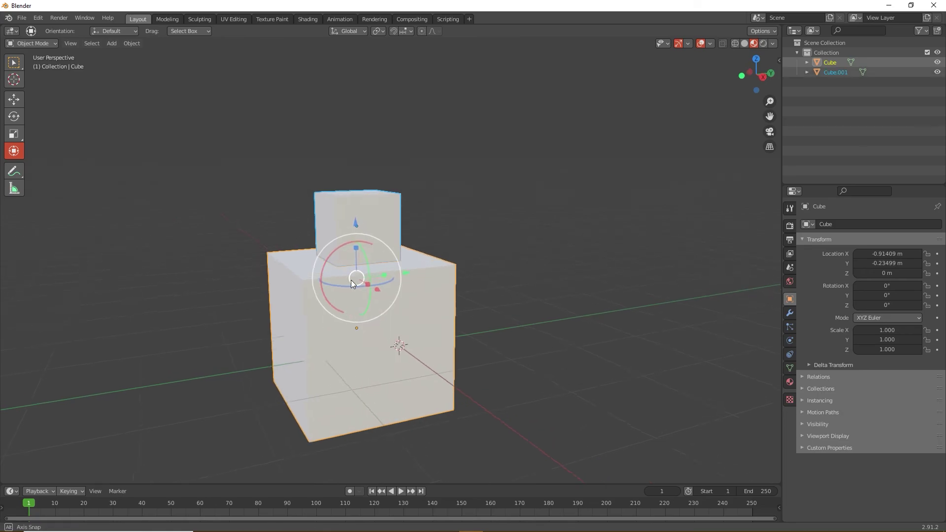
pyautogui.moveTo(351, 280); pyautogui.dragTo(340, 292, button='middle')
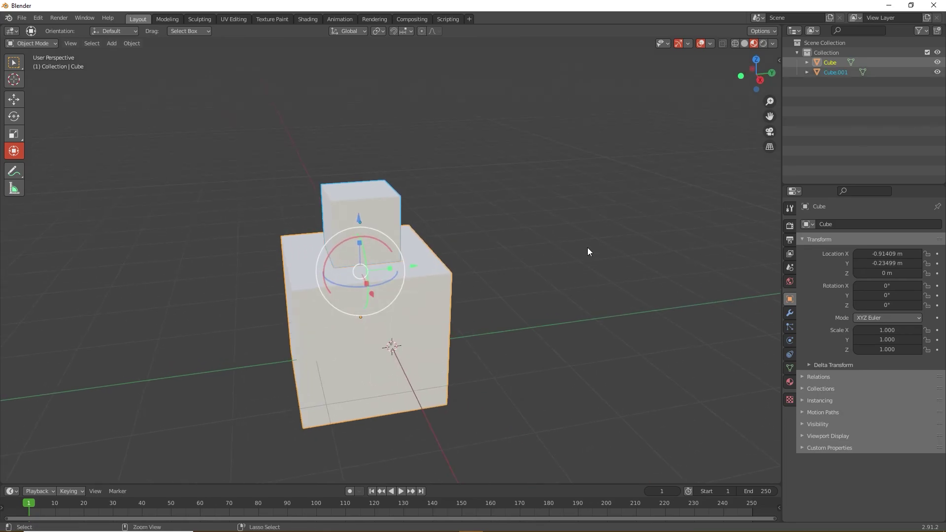
pyautogui.hotkey('ctrl', 'j')
pyautogui.moveTo(456, 251); pyautogui.dragTo(414, 329, button='middle')
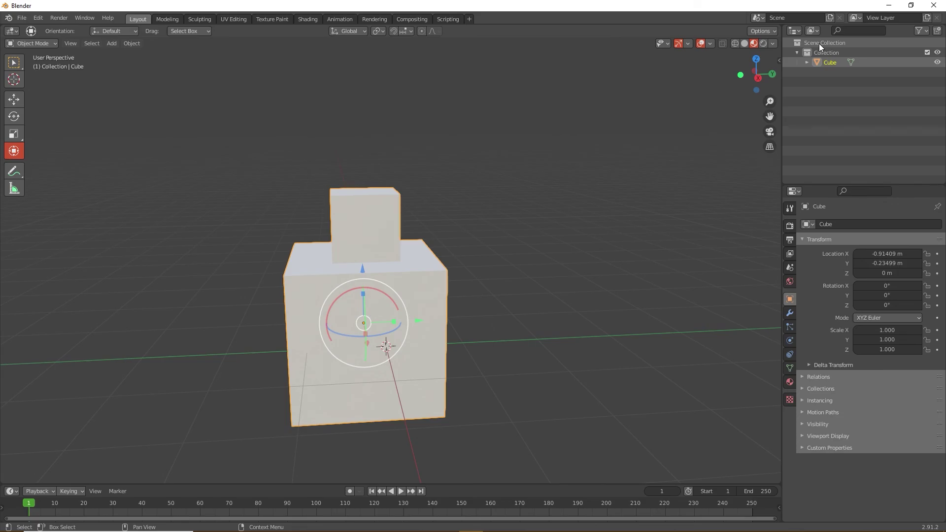
# Switch to Unreal Editor, inspect the Cube3 brick cube in the level's list of actors, and return to Blender.
pyautogui.doubleClick(880, 4)
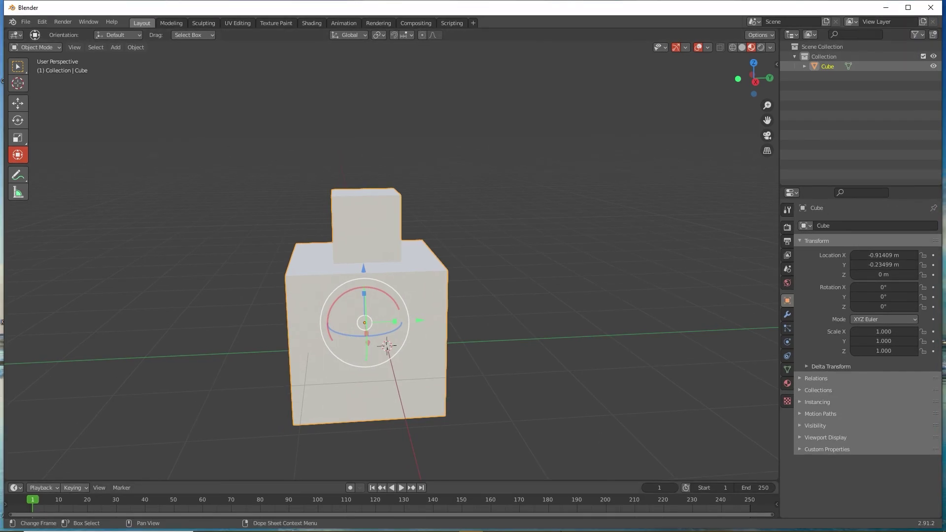
pyautogui.press('super')
pyautogui.click(516, 496)
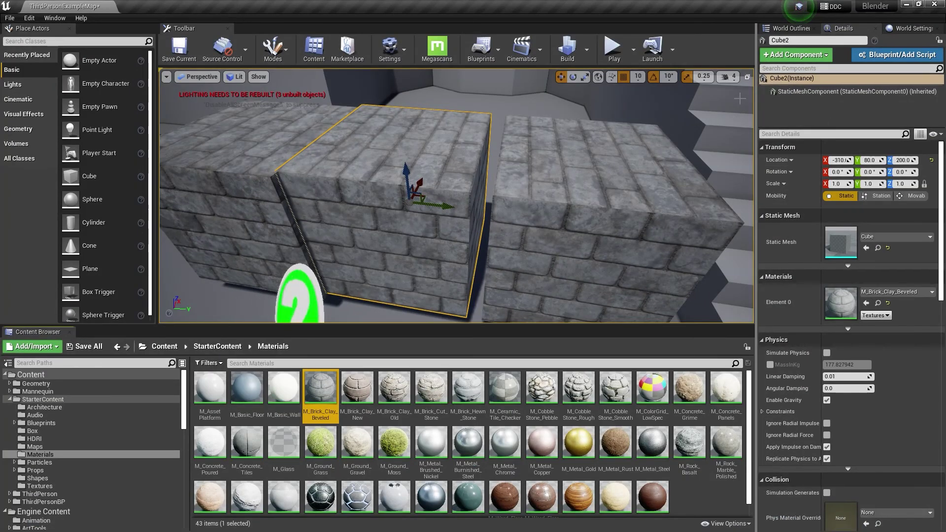
pyautogui.click(564, 202)
pyautogui.click(794, 31)
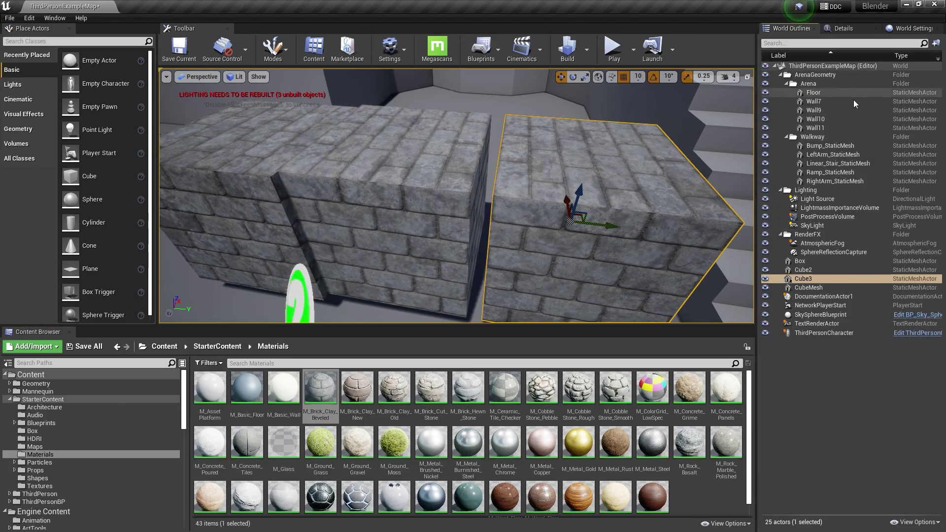
pyautogui.click(905, 3)
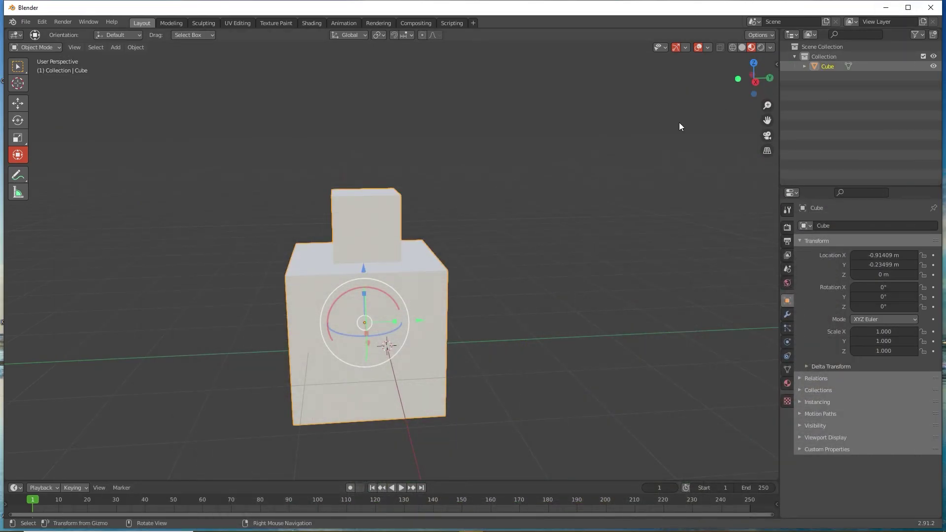
# Move the joined cubes together along Y to about -0.541 m and along X to about -0.040 m.
pyautogui.moveTo(421, 316); pyautogui.dragTo(472, 301)
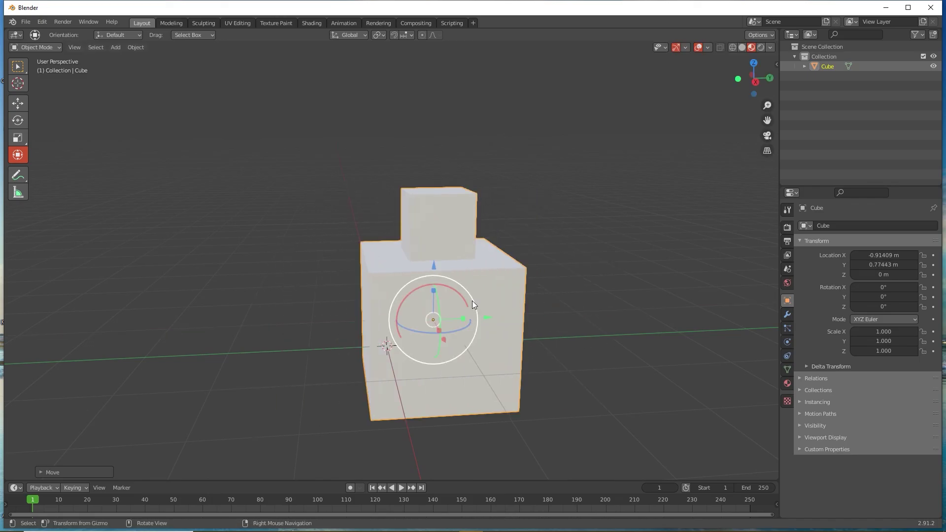
pyautogui.moveTo(472, 301); pyautogui.dragTo(415, 323, button='middle')
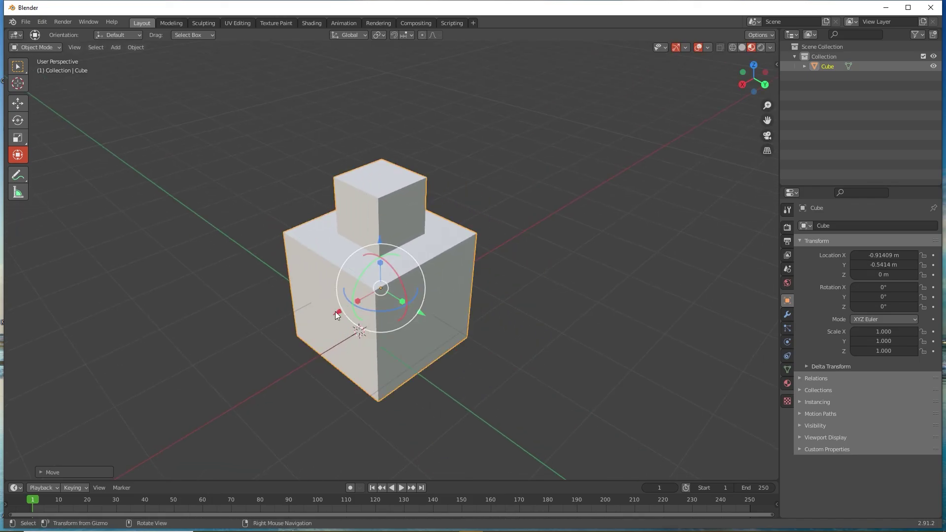
pyautogui.press('g')
pyautogui.press('x')
pyautogui.moveTo(284, 320); pyautogui.dragTo(278, 323)
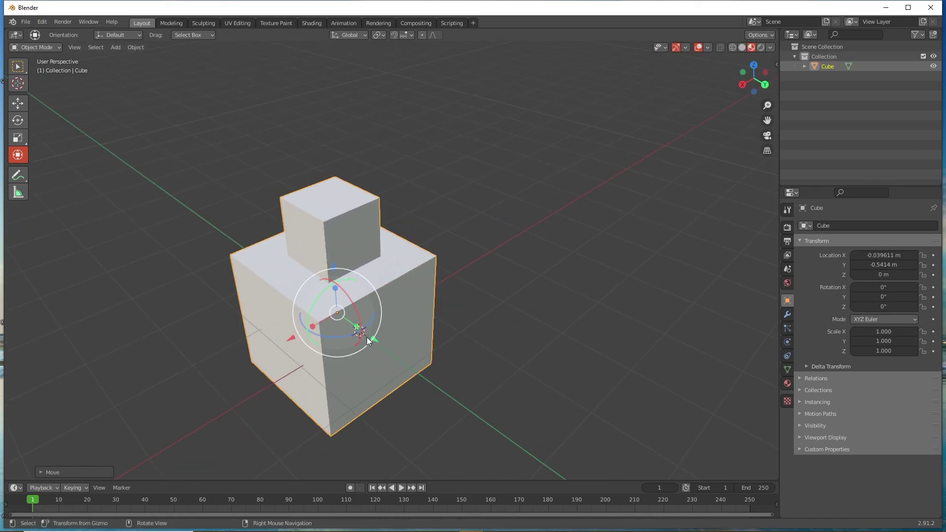
# Shift the joined cubes along the Y axis to about -0.109 m, near the world origin, and deselect them.
pyautogui.moveTo(373, 337)
pyautogui.mouseDown()
pyautogui.moveTo(394, 342)
pyautogui.moveTo(383, 337)
pyautogui.mouseUp()
pyautogui.moveTo(476, 364); pyautogui.dragTo(524, 333, button='middle')
pyautogui.moveTo(524, 333); pyautogui.dragTo(525, 333)
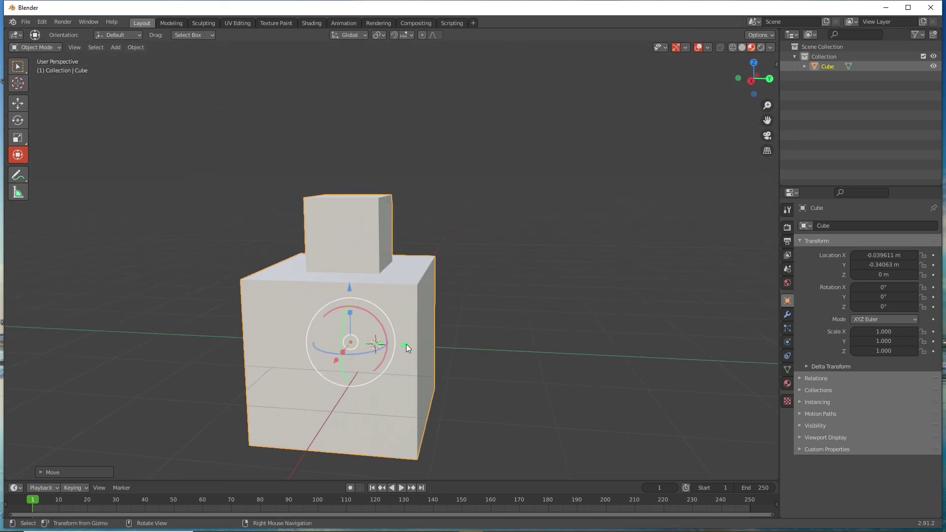
pyautogui.moveTo(408, 348); pyautogui.dragTo(438, 340)
pyautogui.moveTo(438, 340); pyautogui.dragTo(534, 363, button='middle')
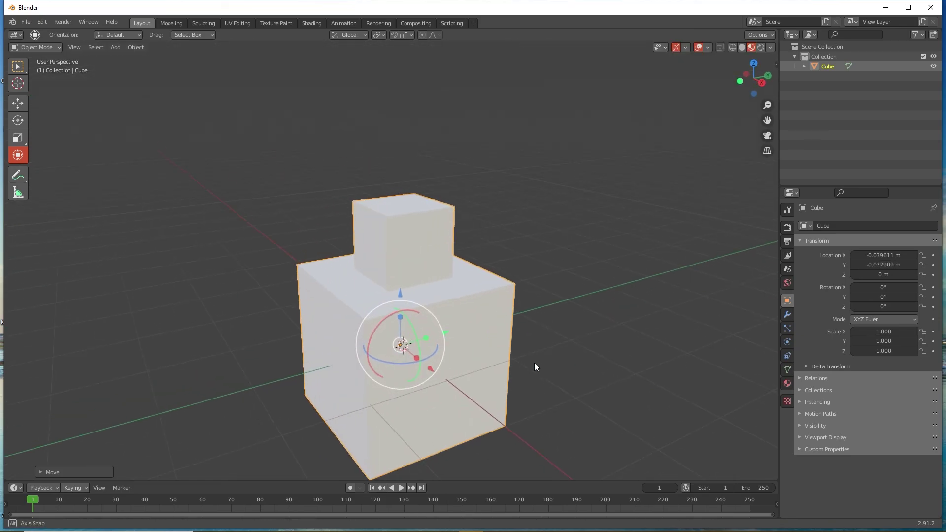
pyautogui.moveTo(446, 333); pyautogui.dragTo(436, 332)
pyautogui.click(549, 285)
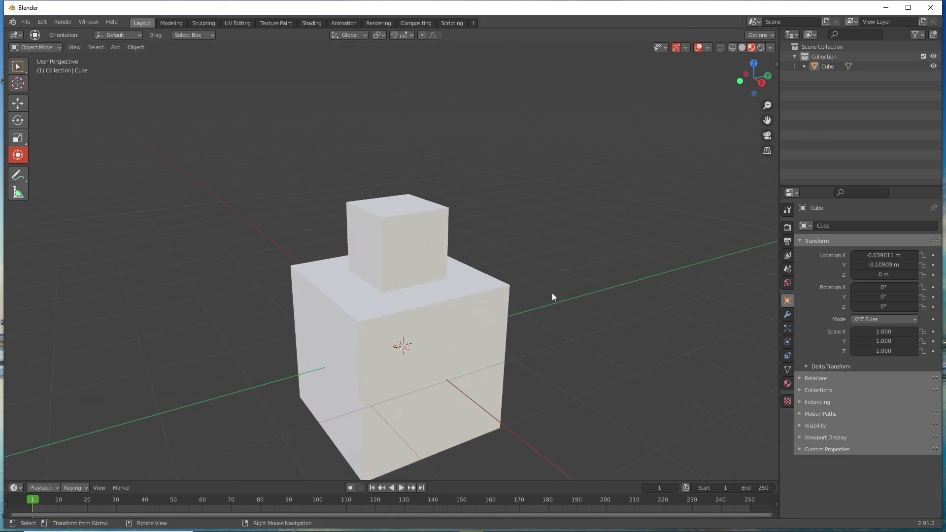